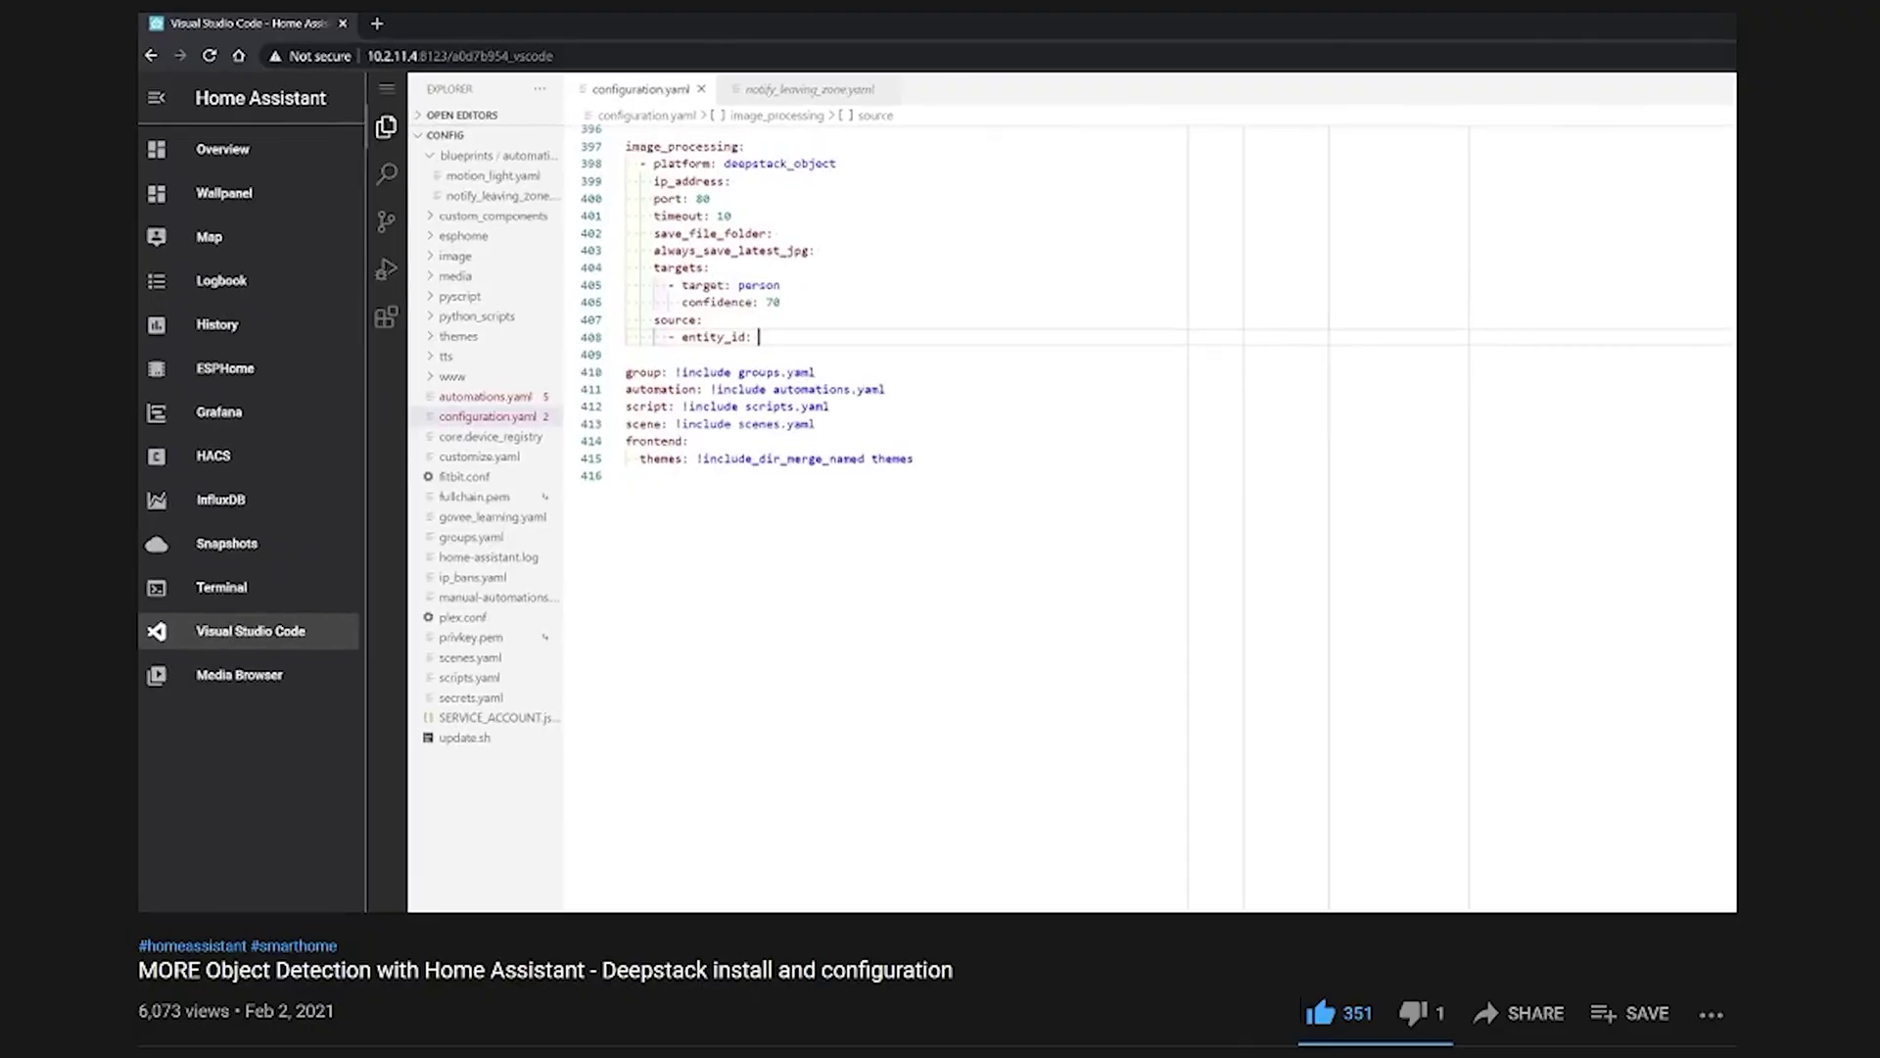
- List all Docker containers with 'sudo docker container ls -a' and copy the deepstack container's ID
click(756, 185)
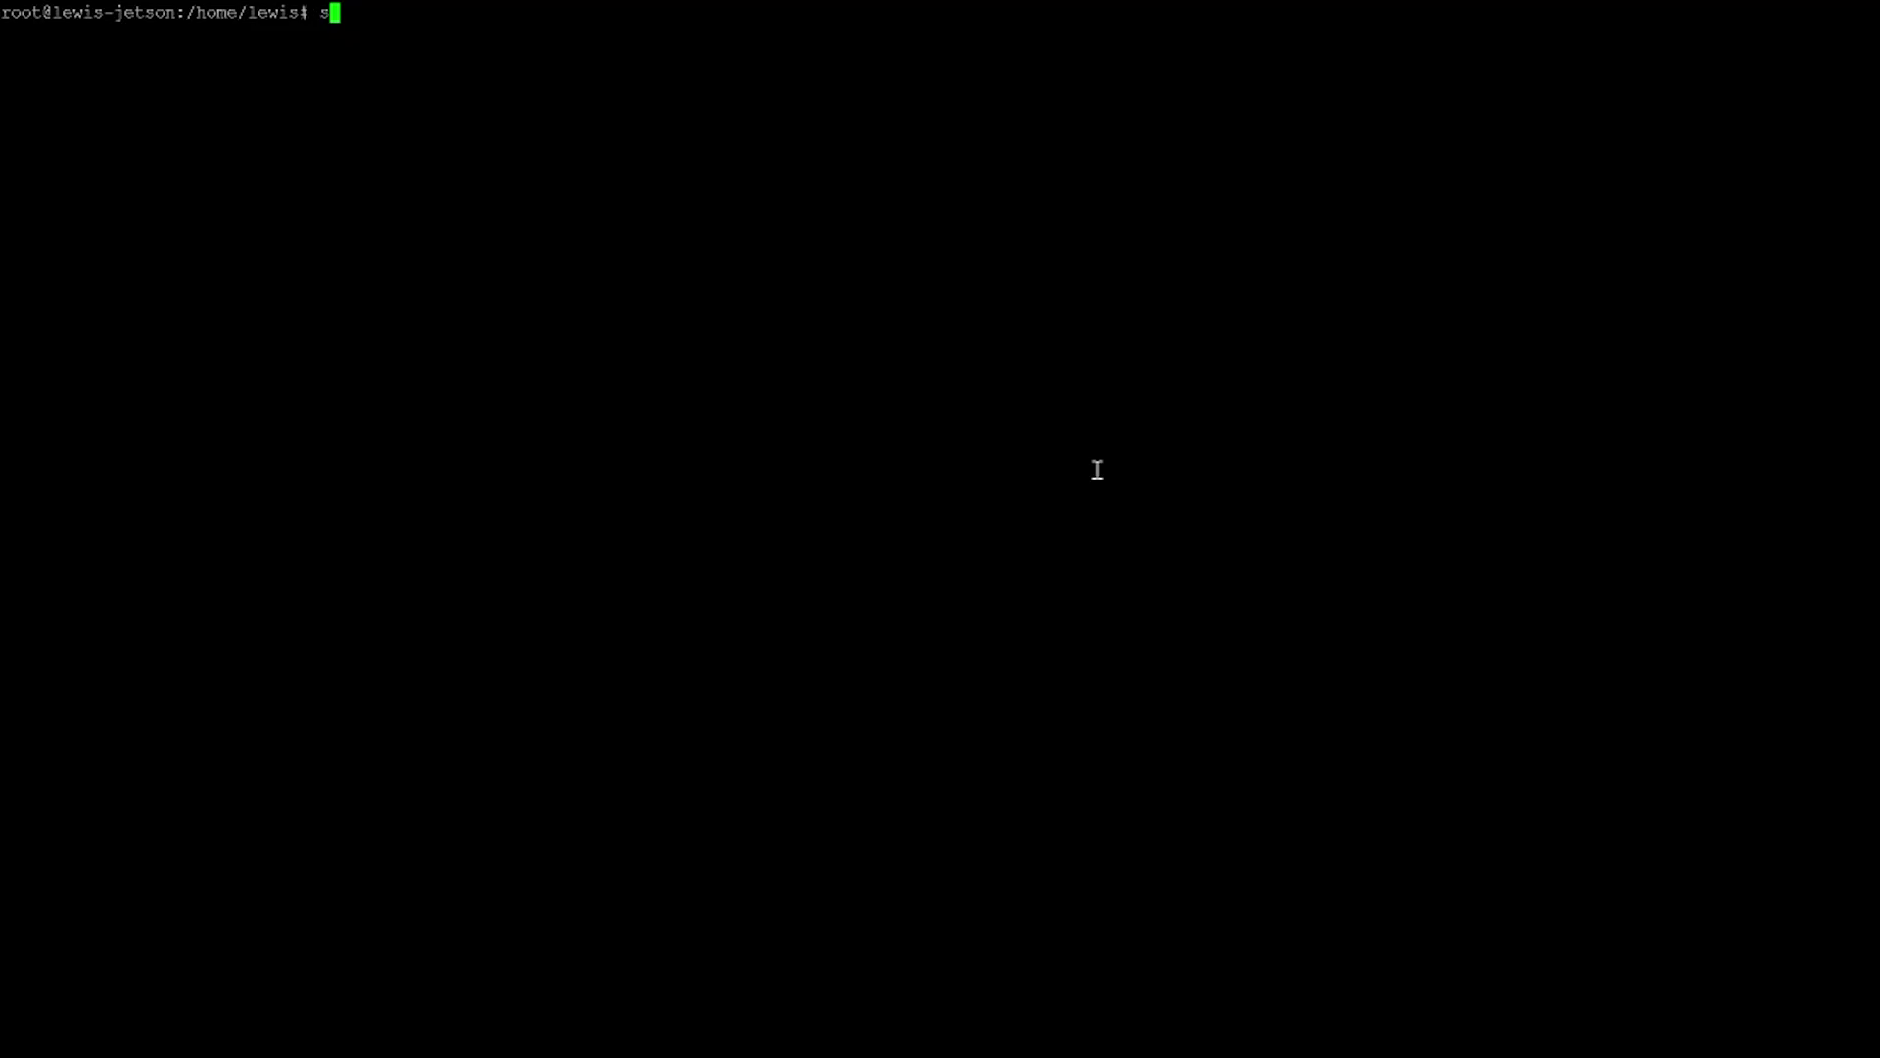
text(udo docker container ls -a)
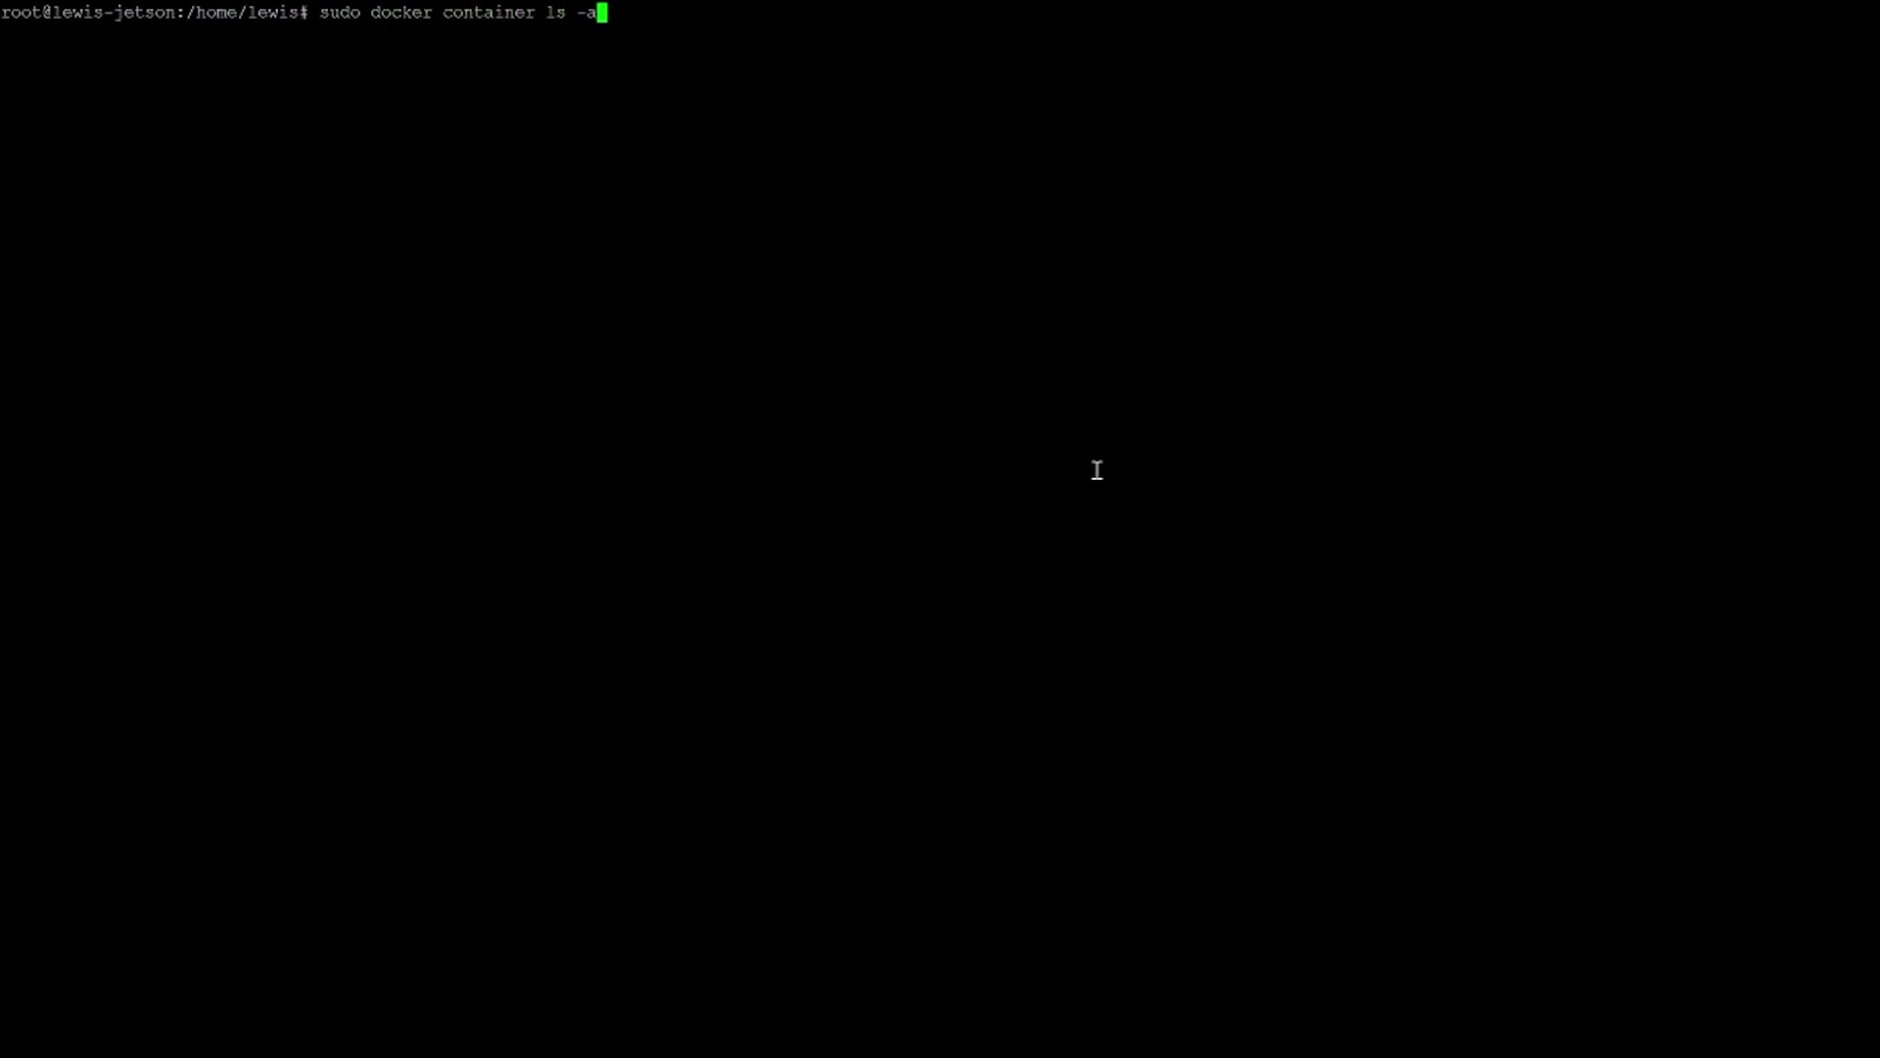
key(Return)
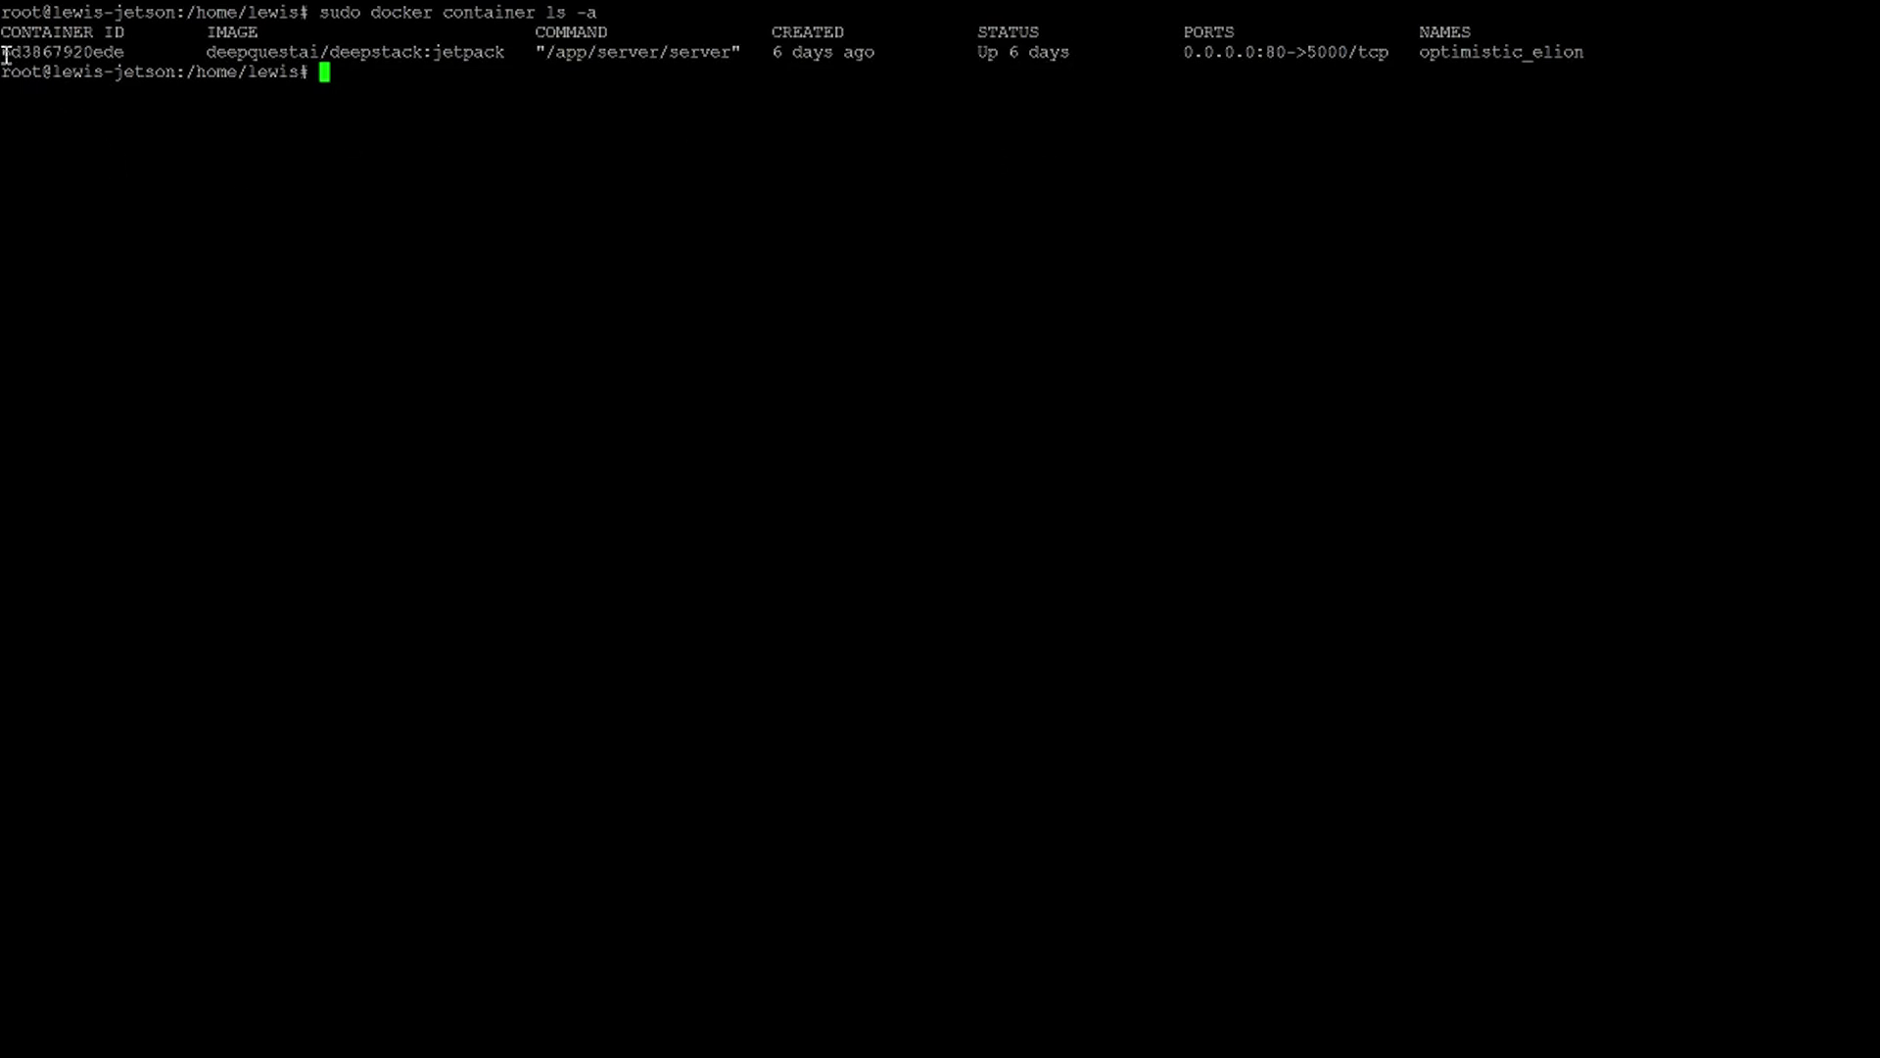
drag(6, 56, 100, 54)
- Stop the deepstack container by its ID and paste the face-enabled docker run command
click(689, 214)
text(docker stop)
right_click(666, 211)
key(Return)
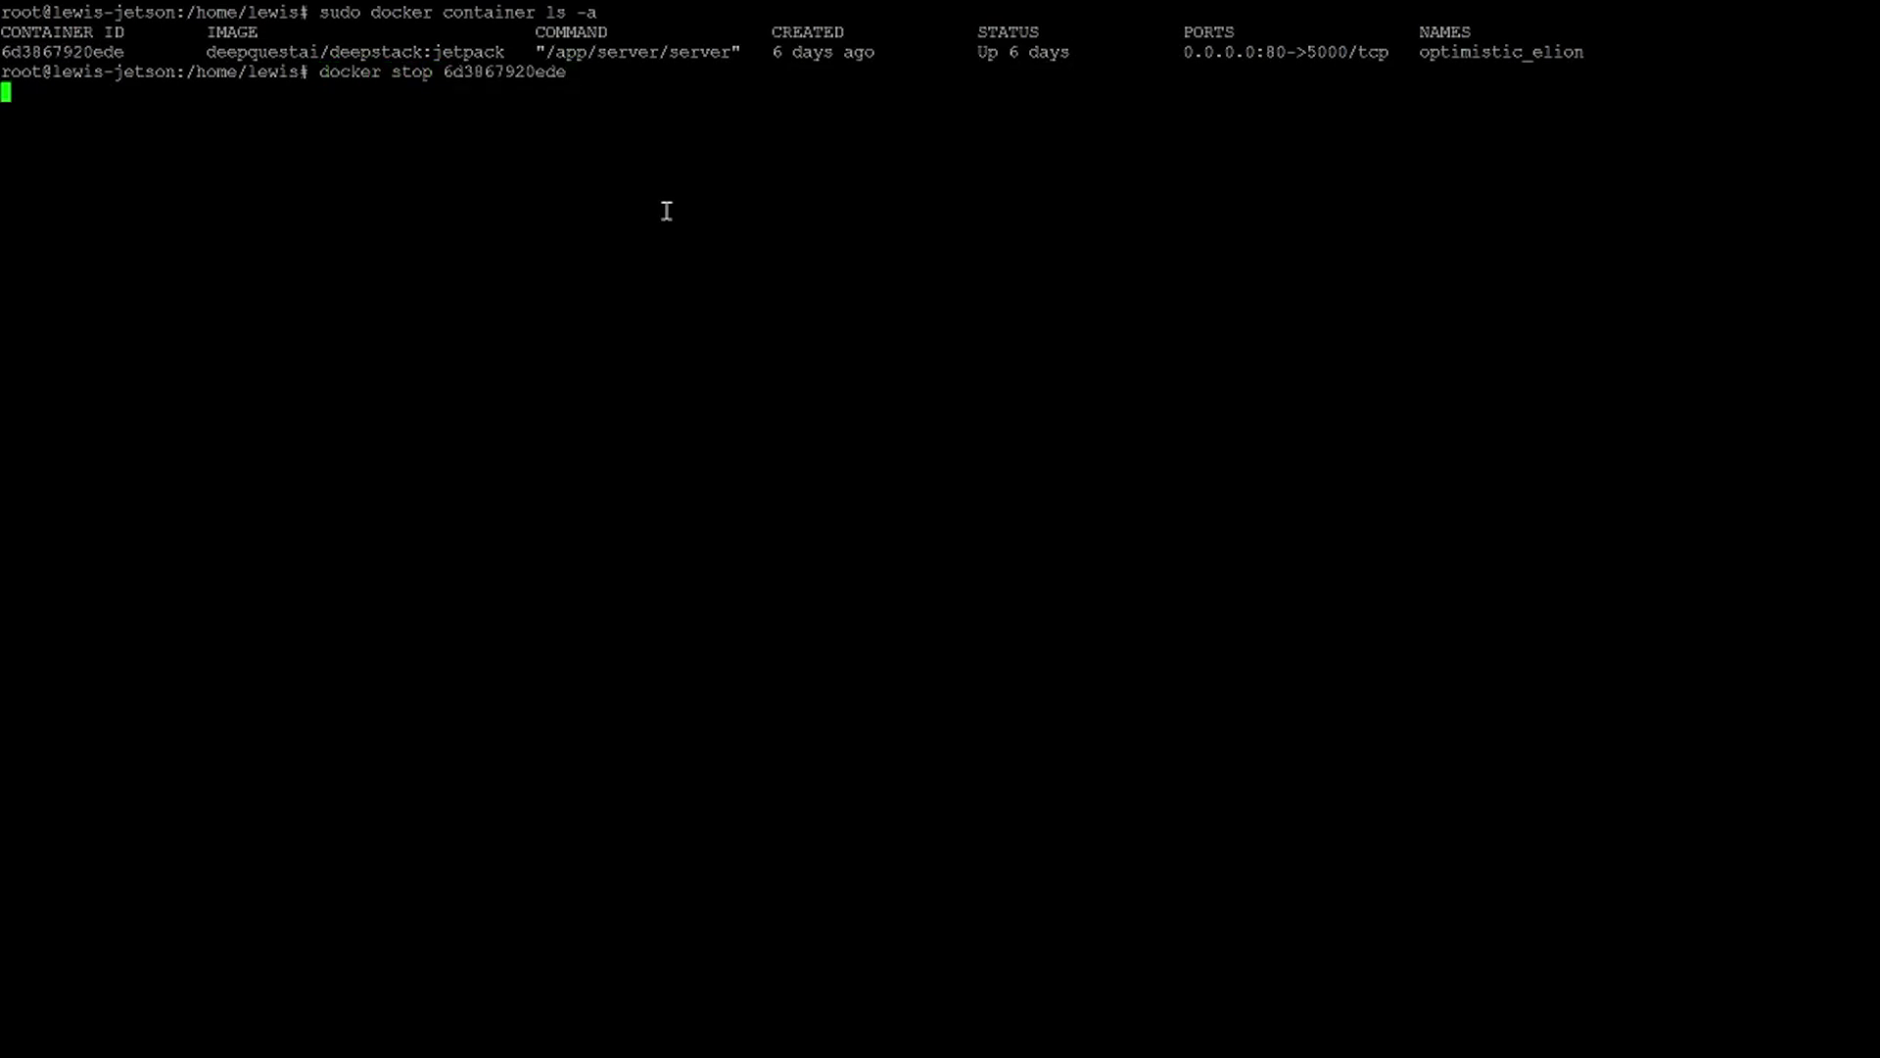
right_click(666, 210)
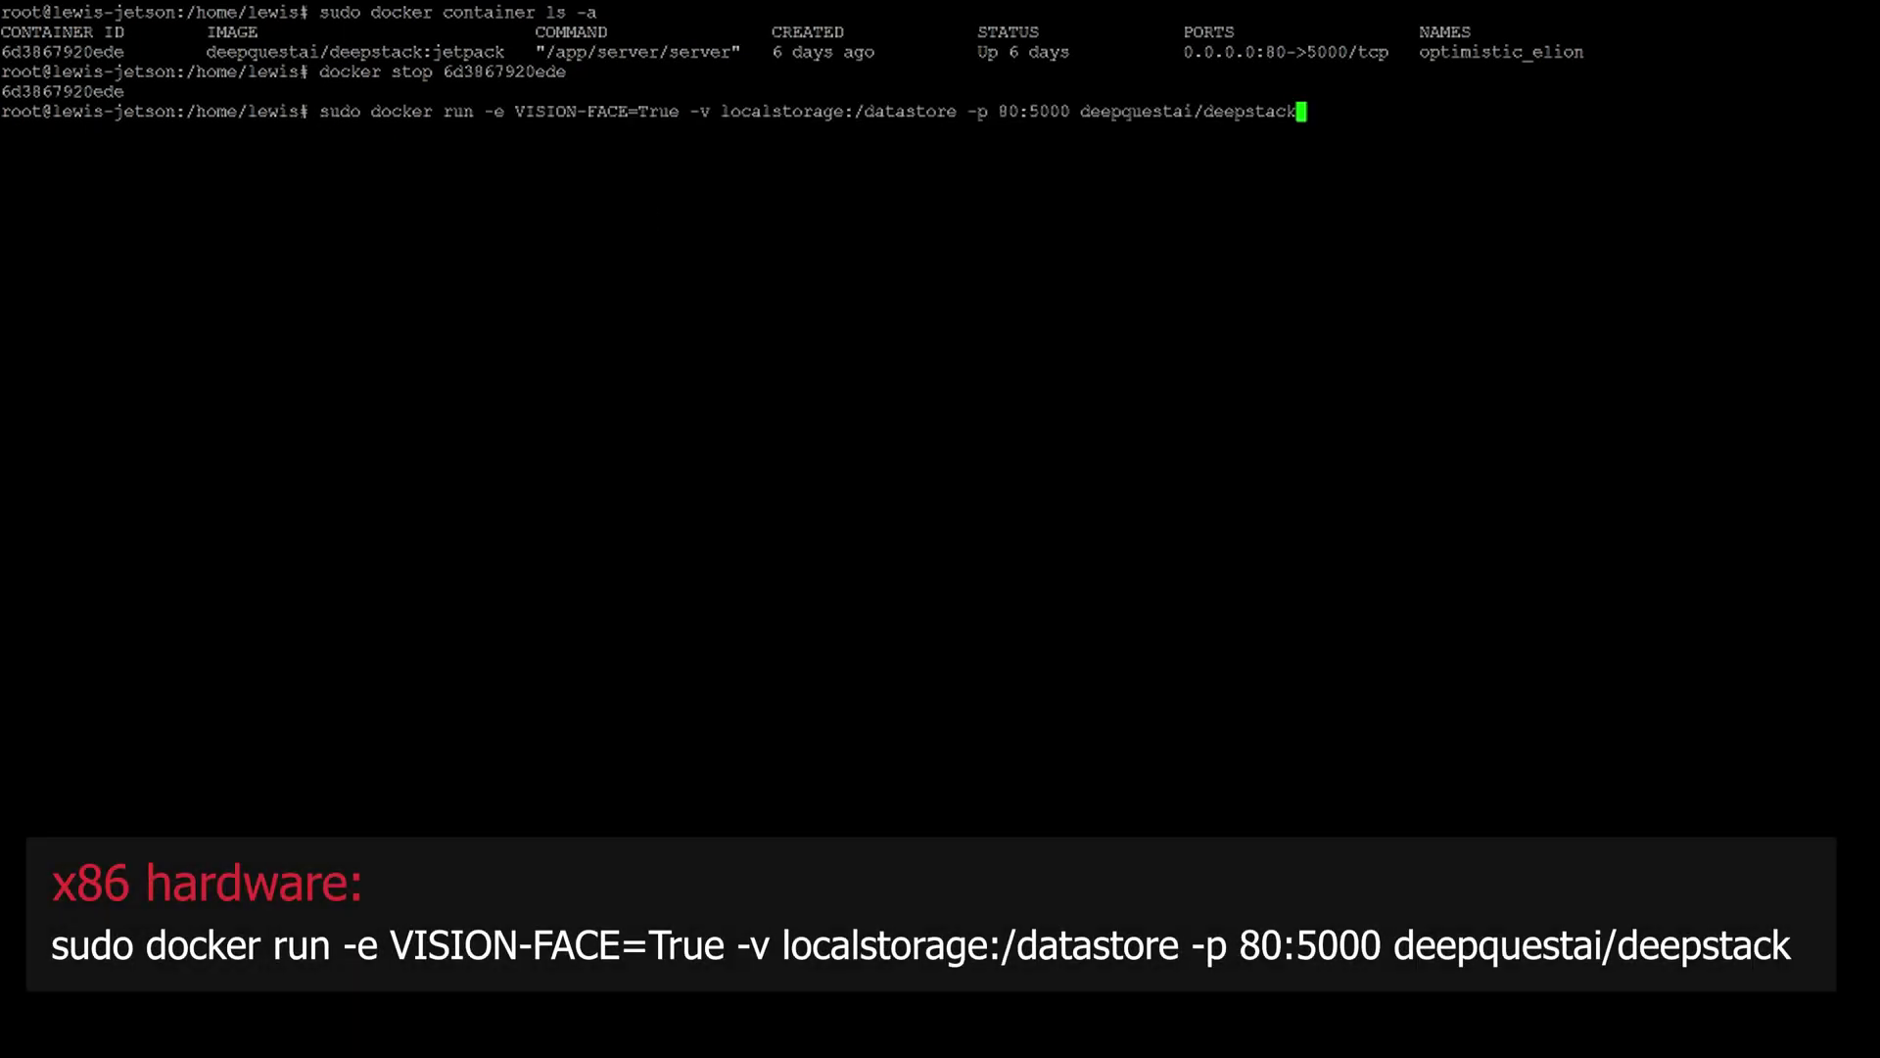
- Insert '-e VISION-DETECTION=True' before -v, keeping '--runtime nvidia' and the ':jetpack' image tag
drag(519, 113, 666, 108)
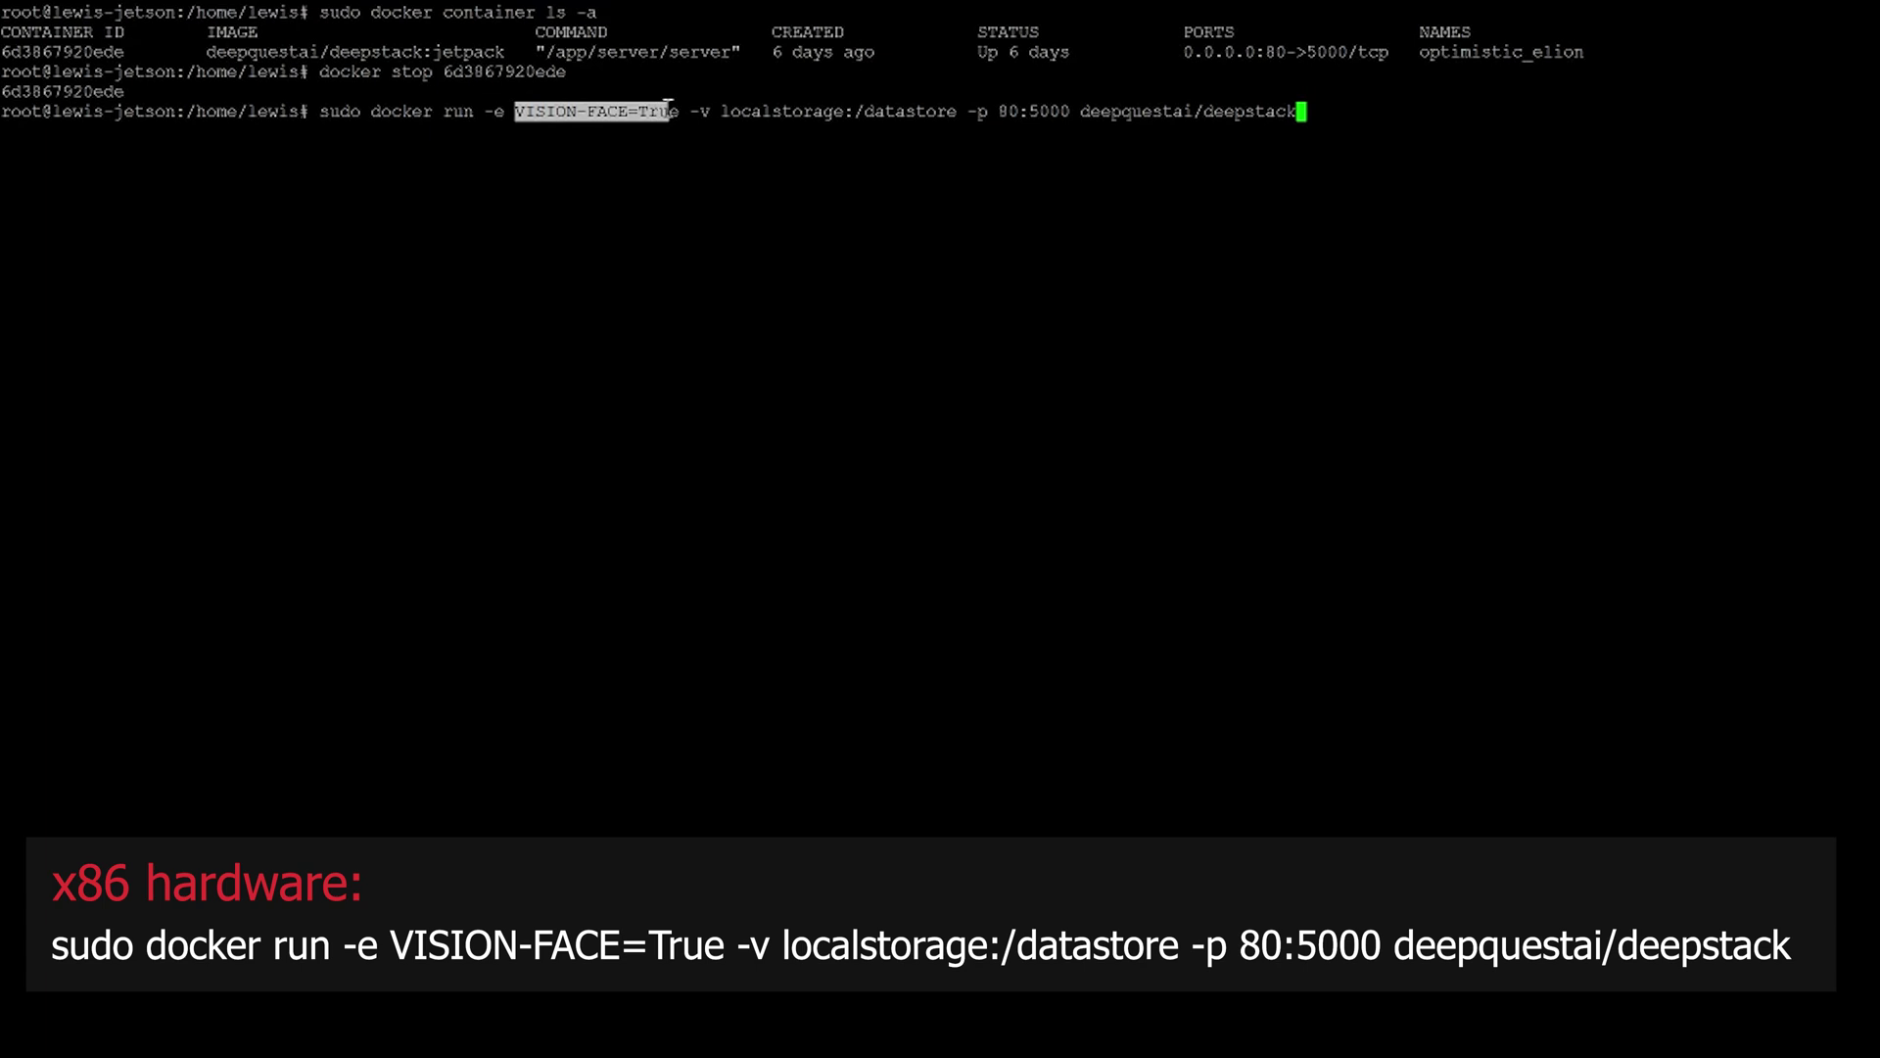
click(683, 111)
key(Left)
key(Left)
key(Left)
key(Left)
key(Left)
key(Left)
key(Left)
key(Left)
key(Left)
key(Left)
key(Left)
key(Left)
key(Left)
key(Left)
key(Left)
key(Left)
key(Left)
key(Left)
key(Left)
key(Left)
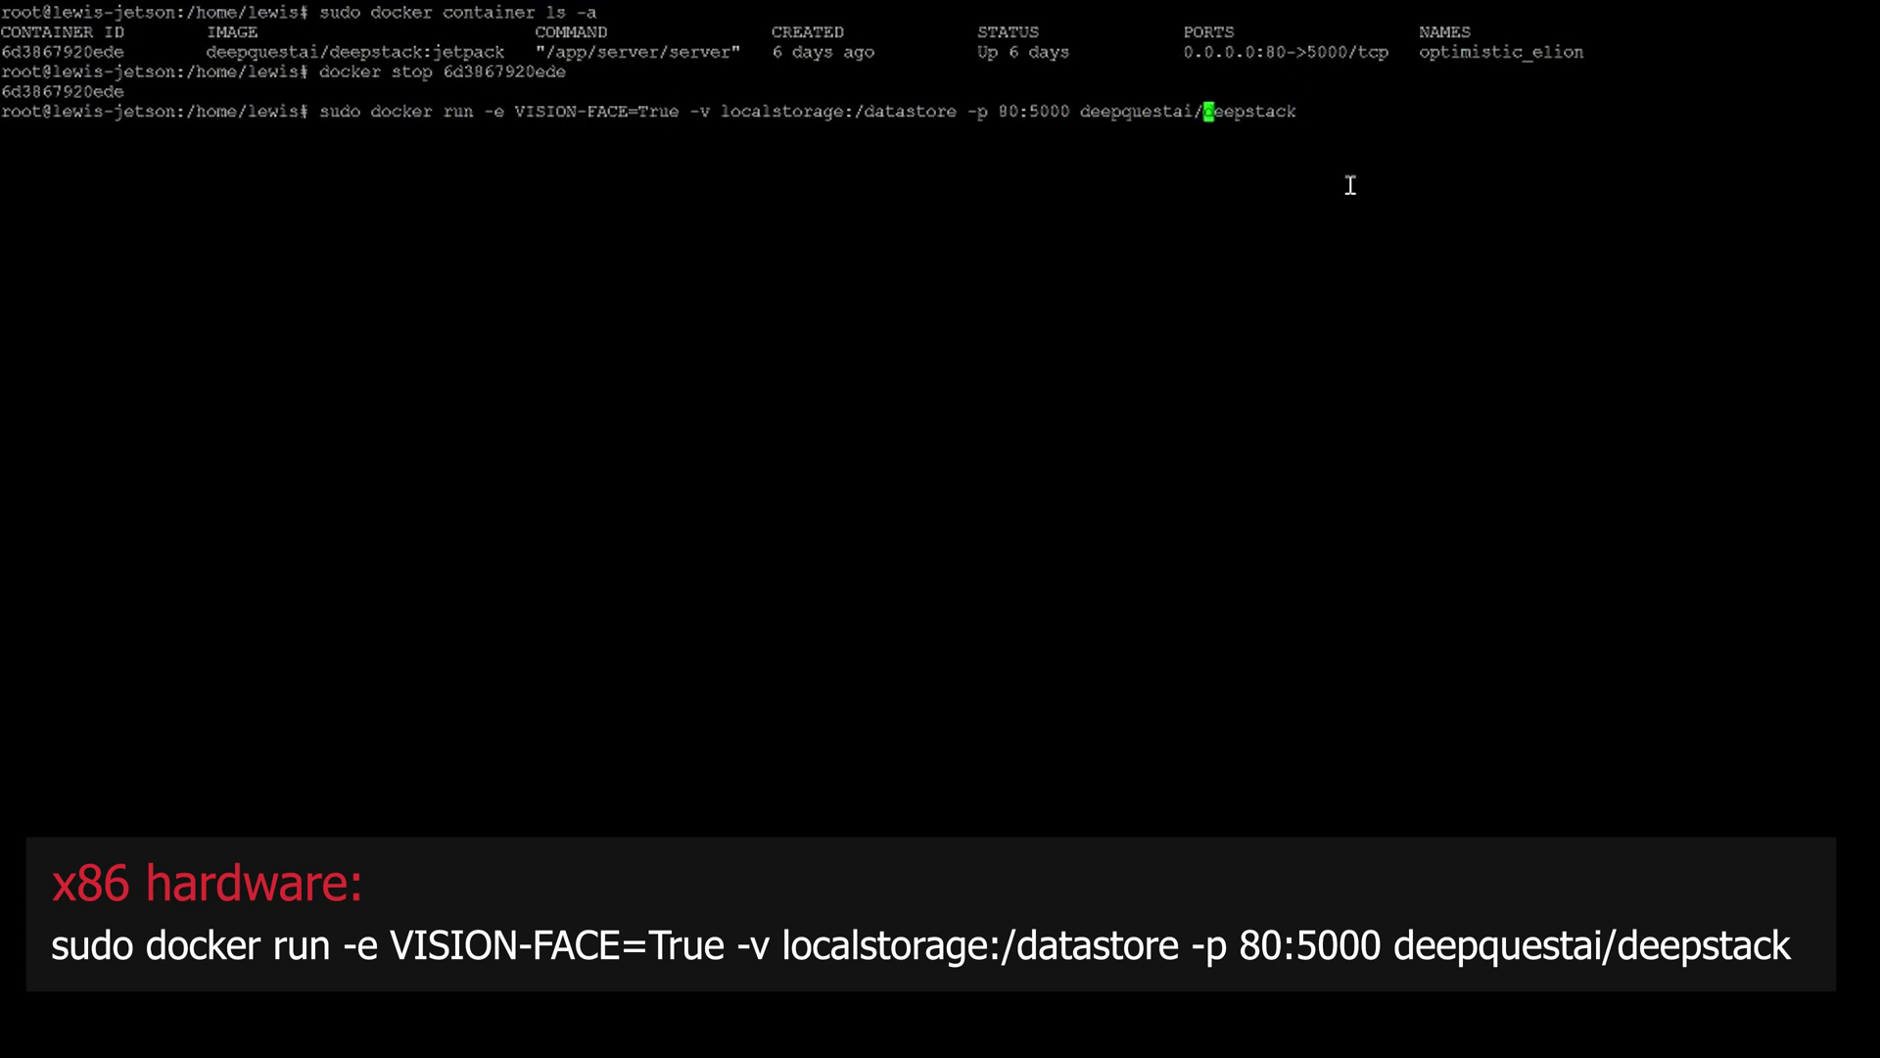
text(-e VISIO)
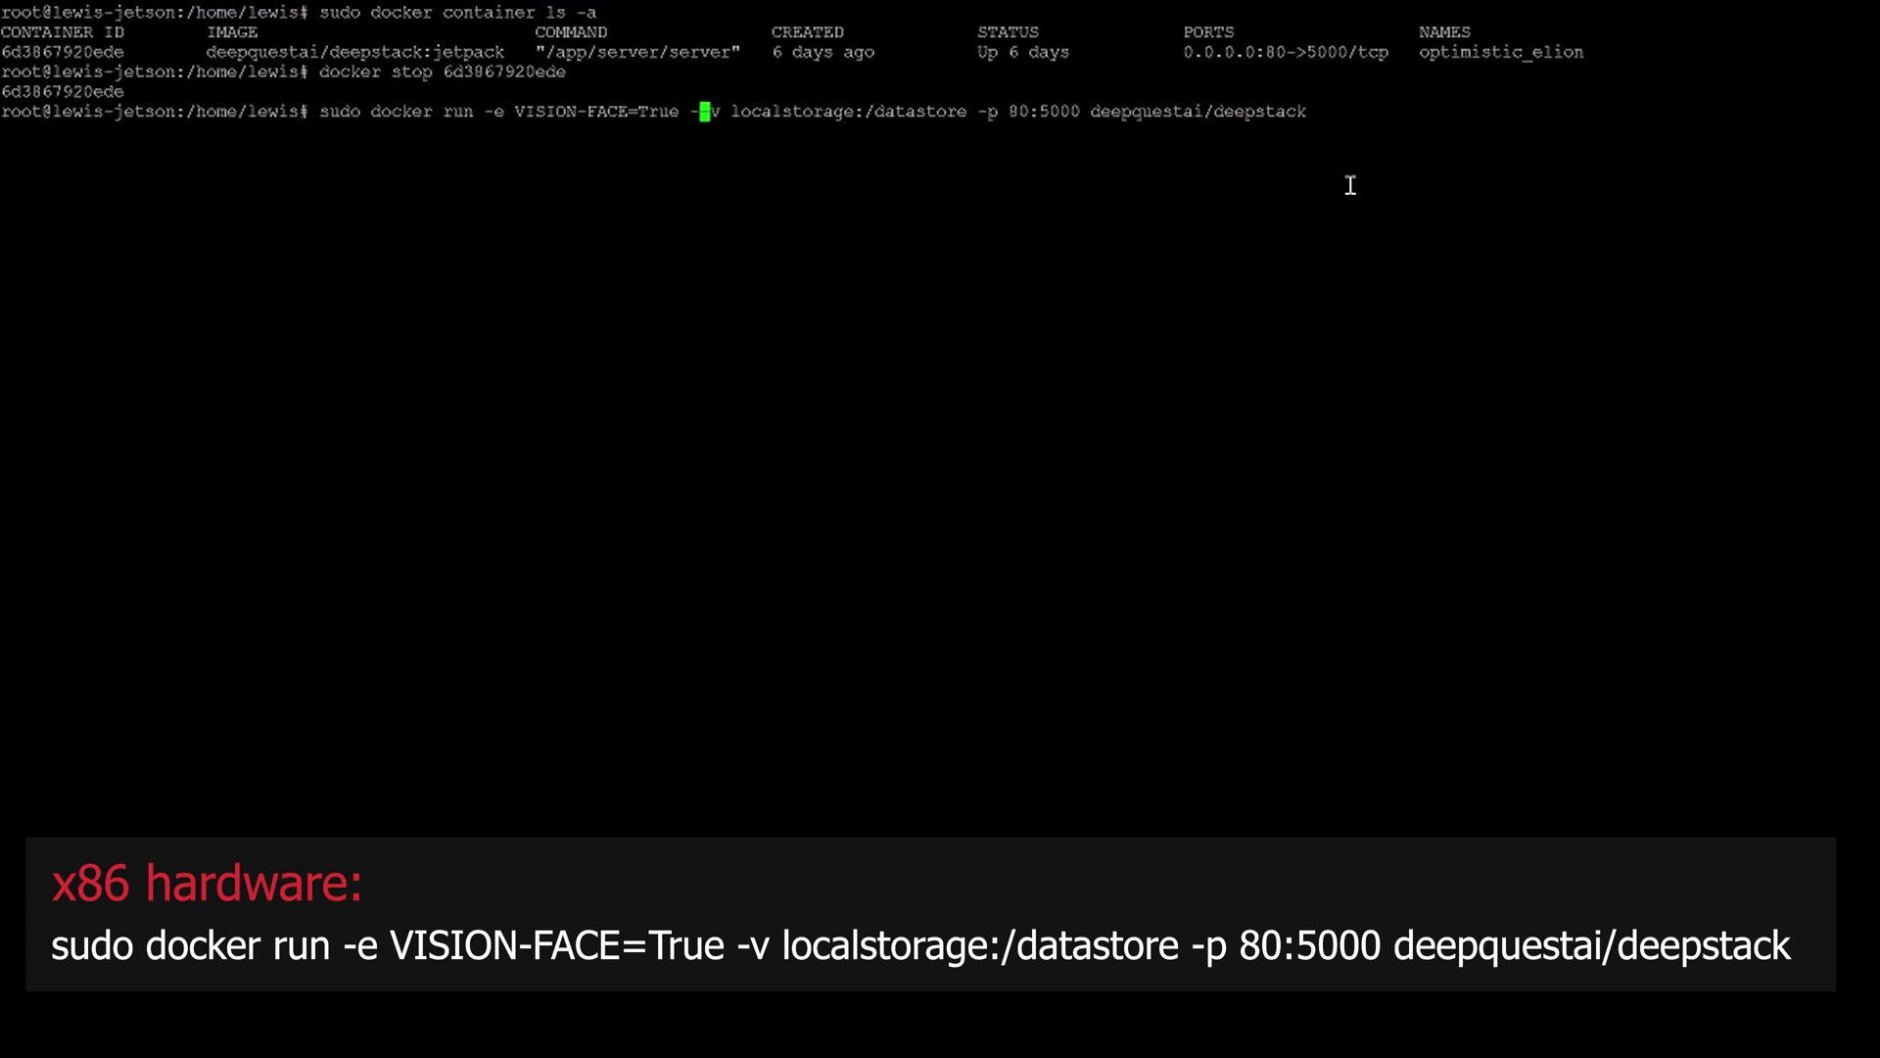
text(N-DETECTION=)
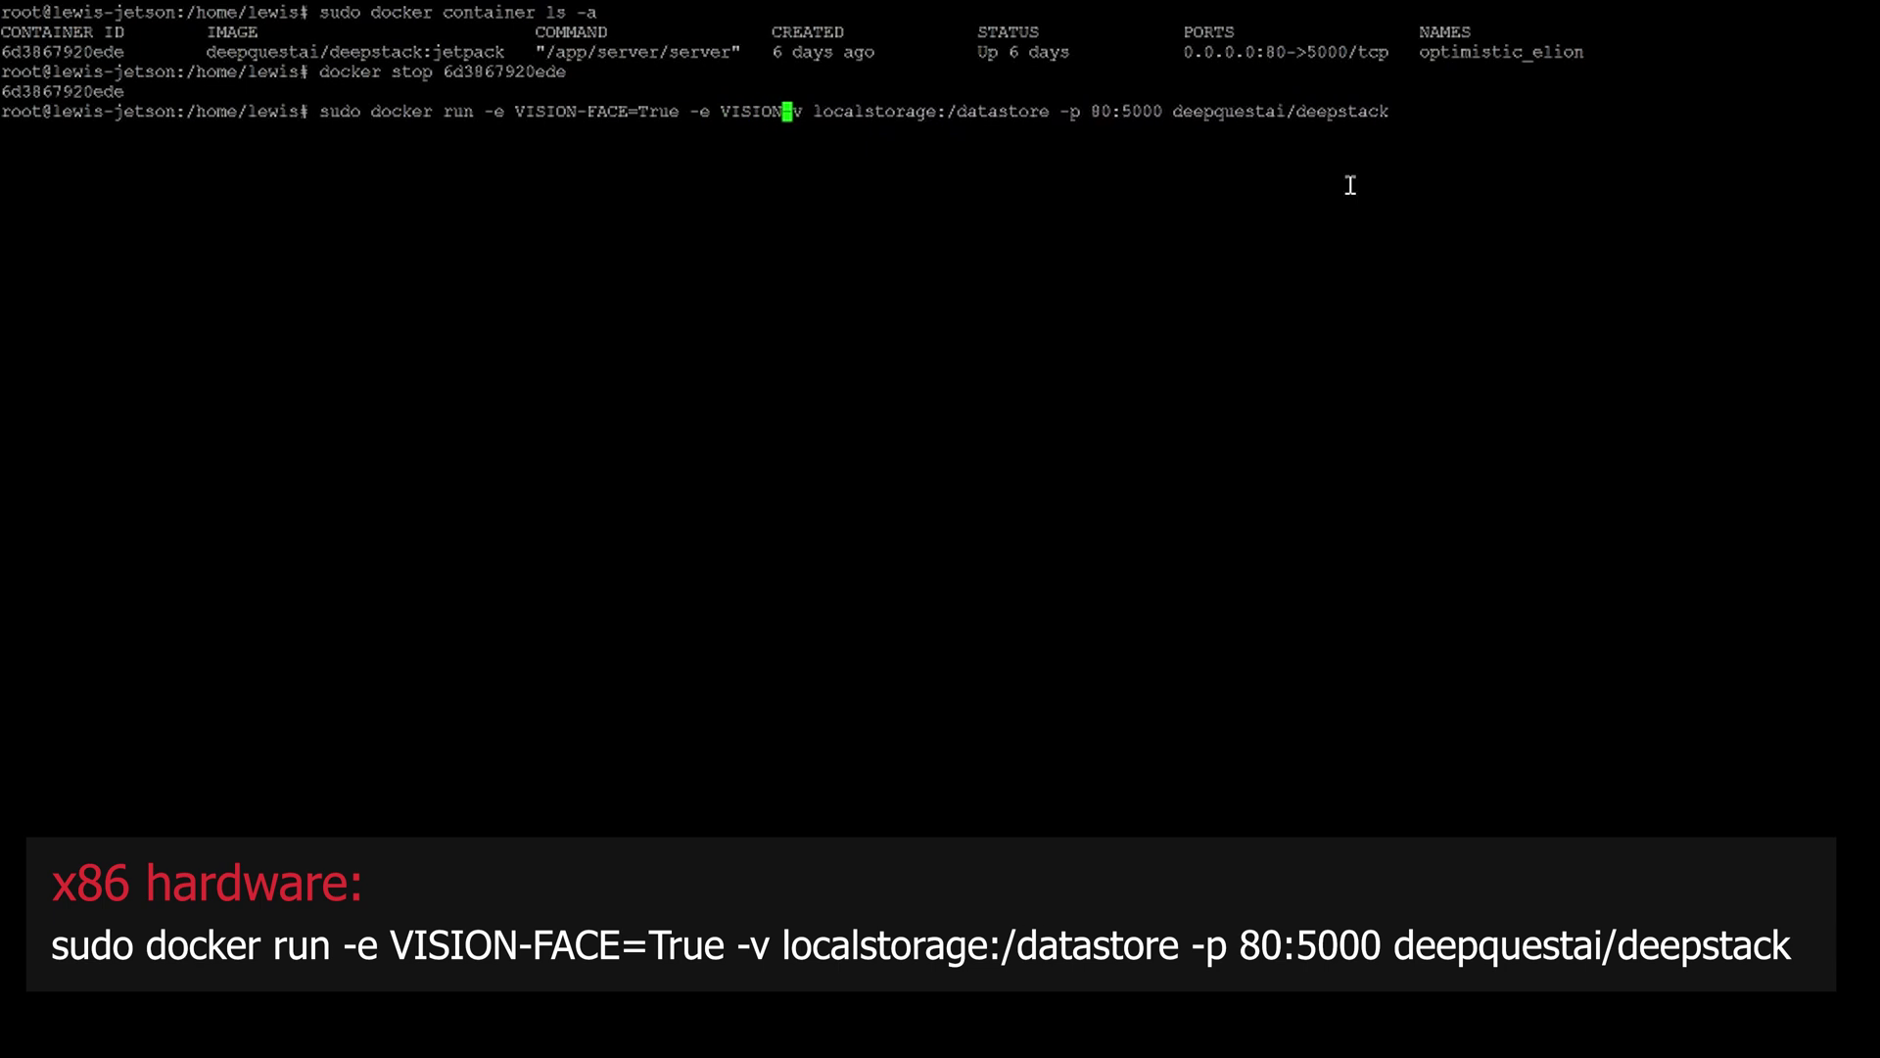
text(True)
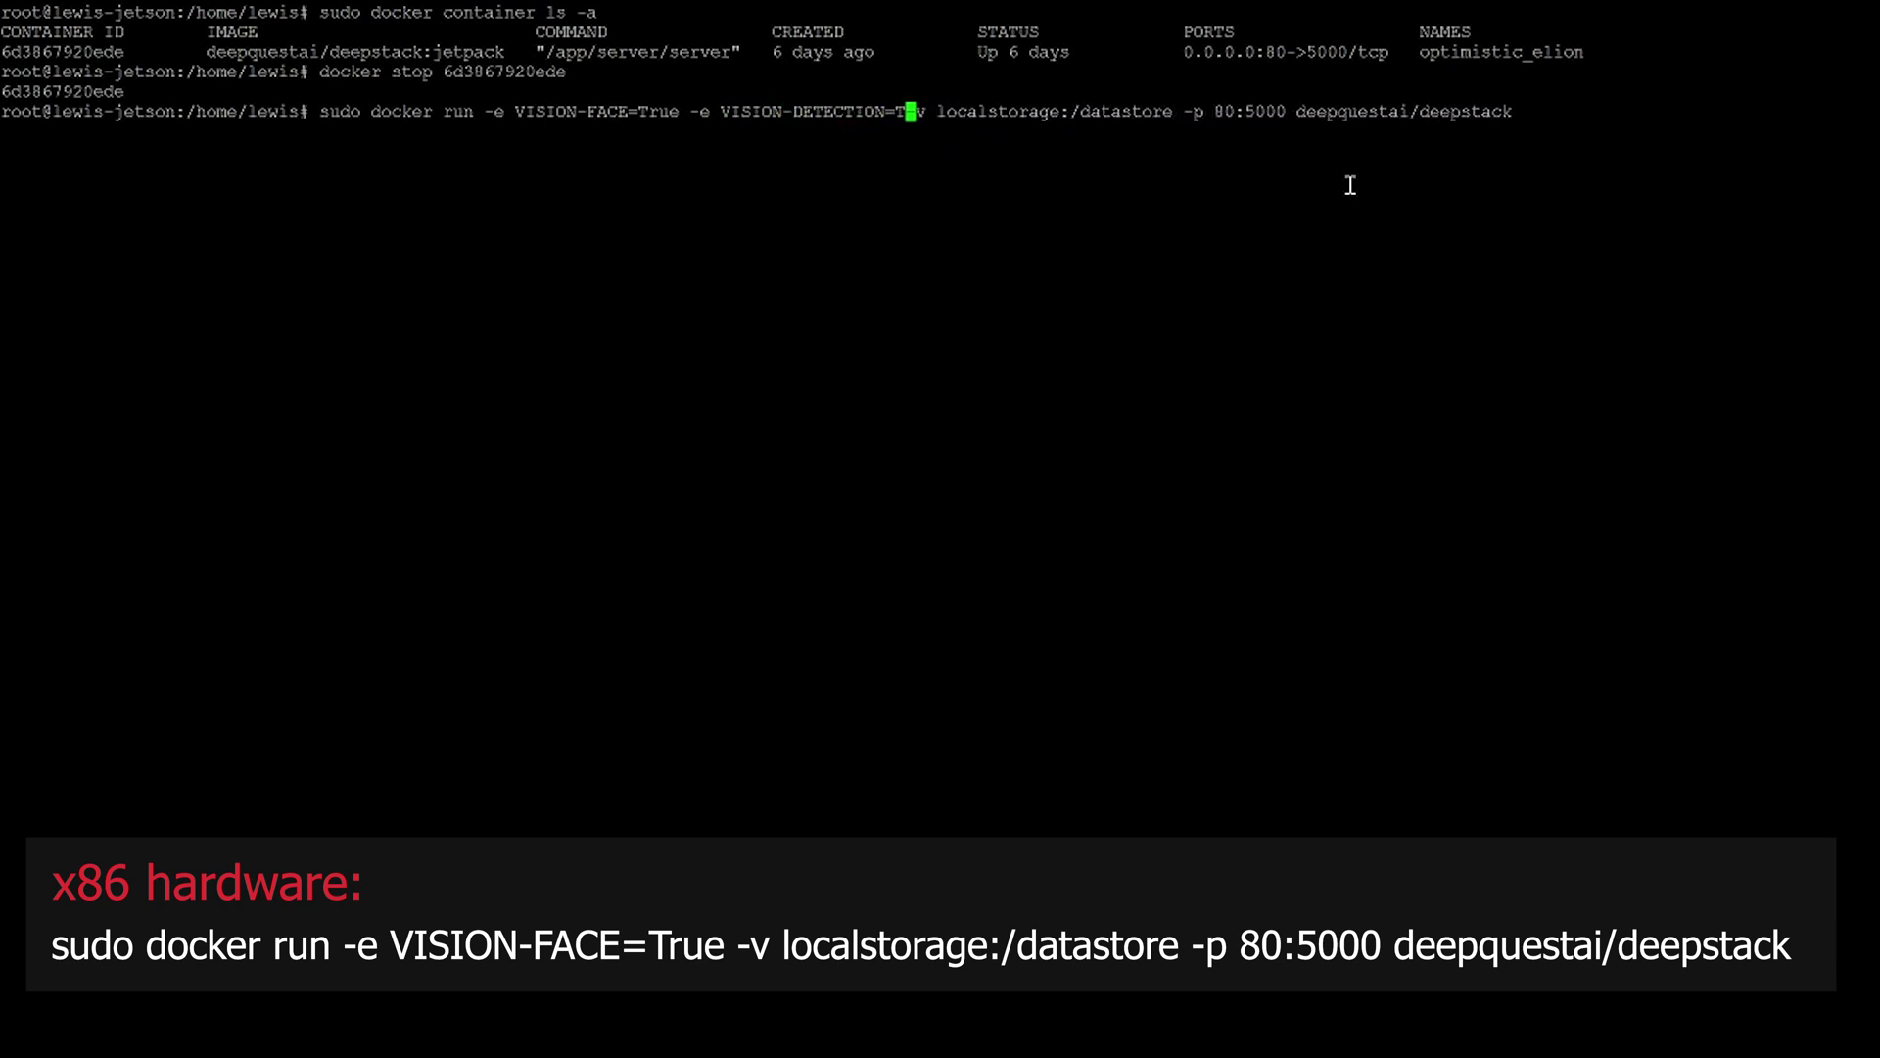
key(Right)
key(Right)
key(Right)
key(Right)
key(Right)
key(Right)
key(Right)
key(Right)
key(Right)
key(Right)
key(Right)
key(Right)
key(Right)
key(Right)
key(Right)
key(Right)
key(Right)
key(Right)
key(Right)
key(Right)
key(Right)
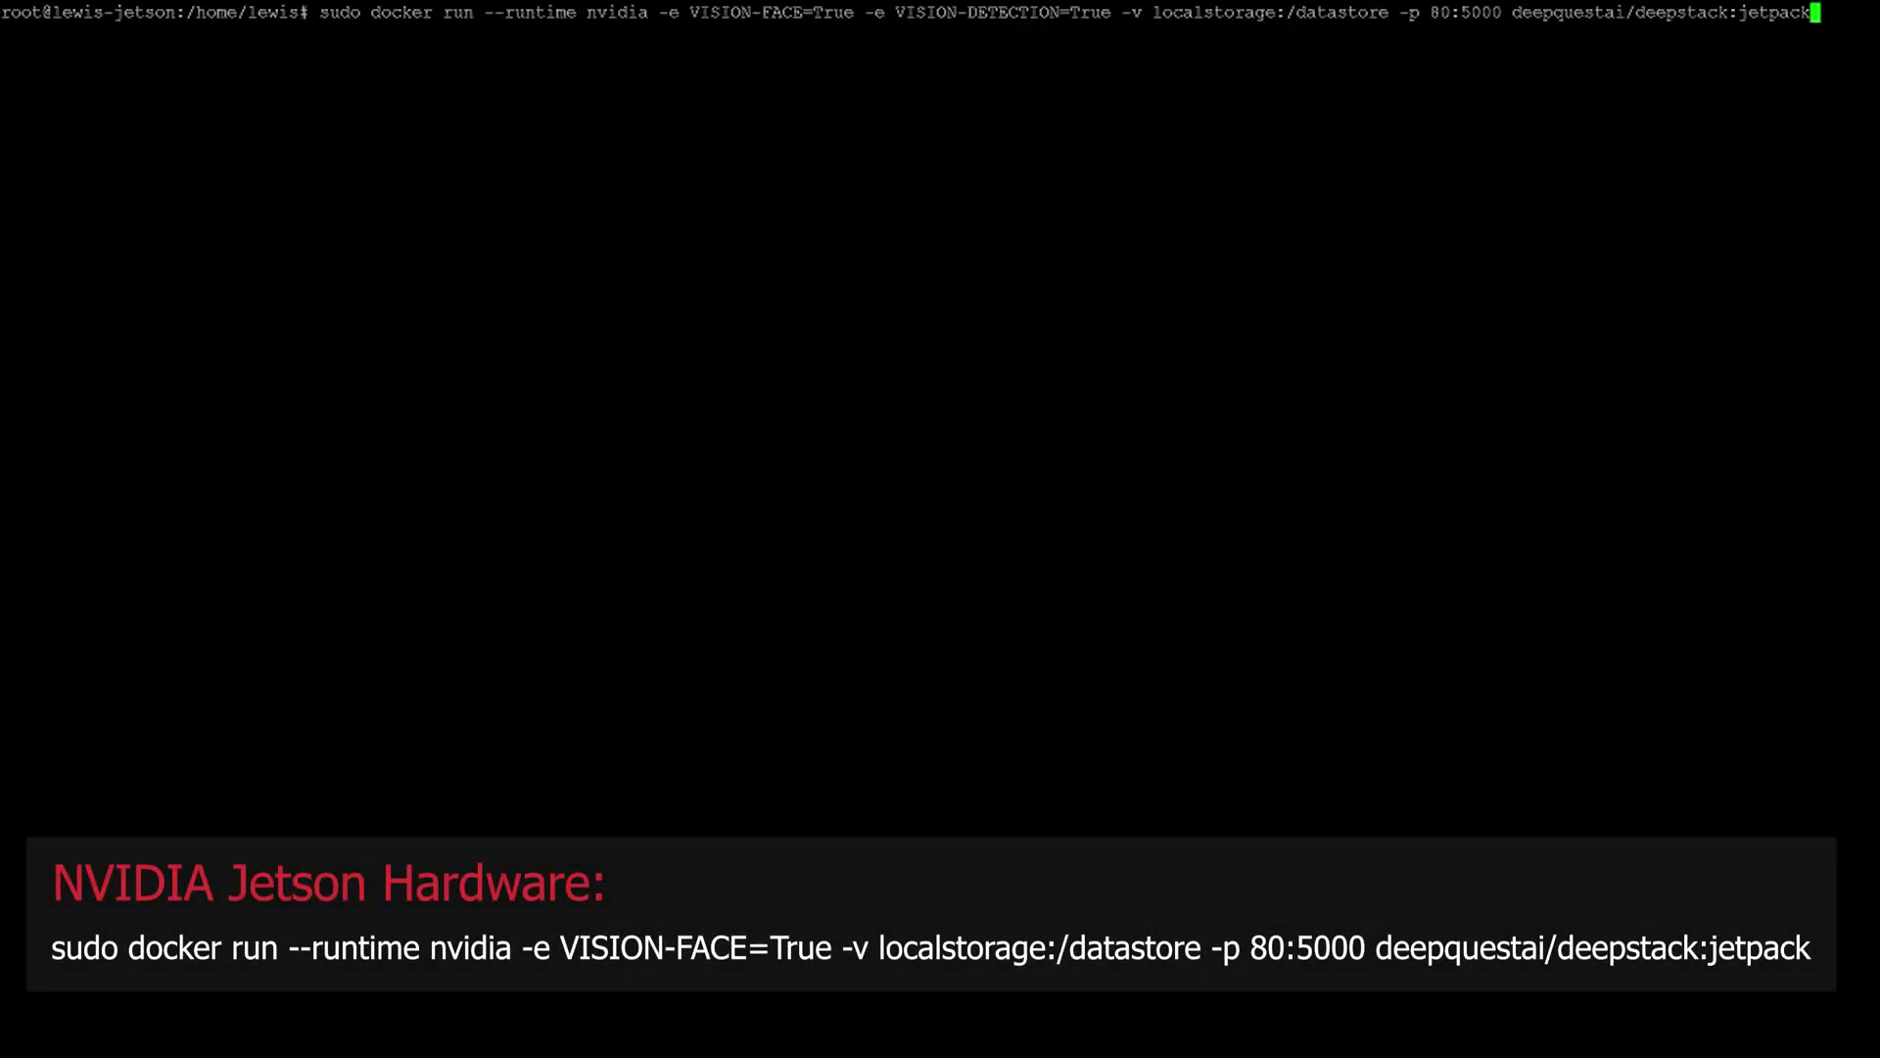
drag(480, 9, 638, 15)
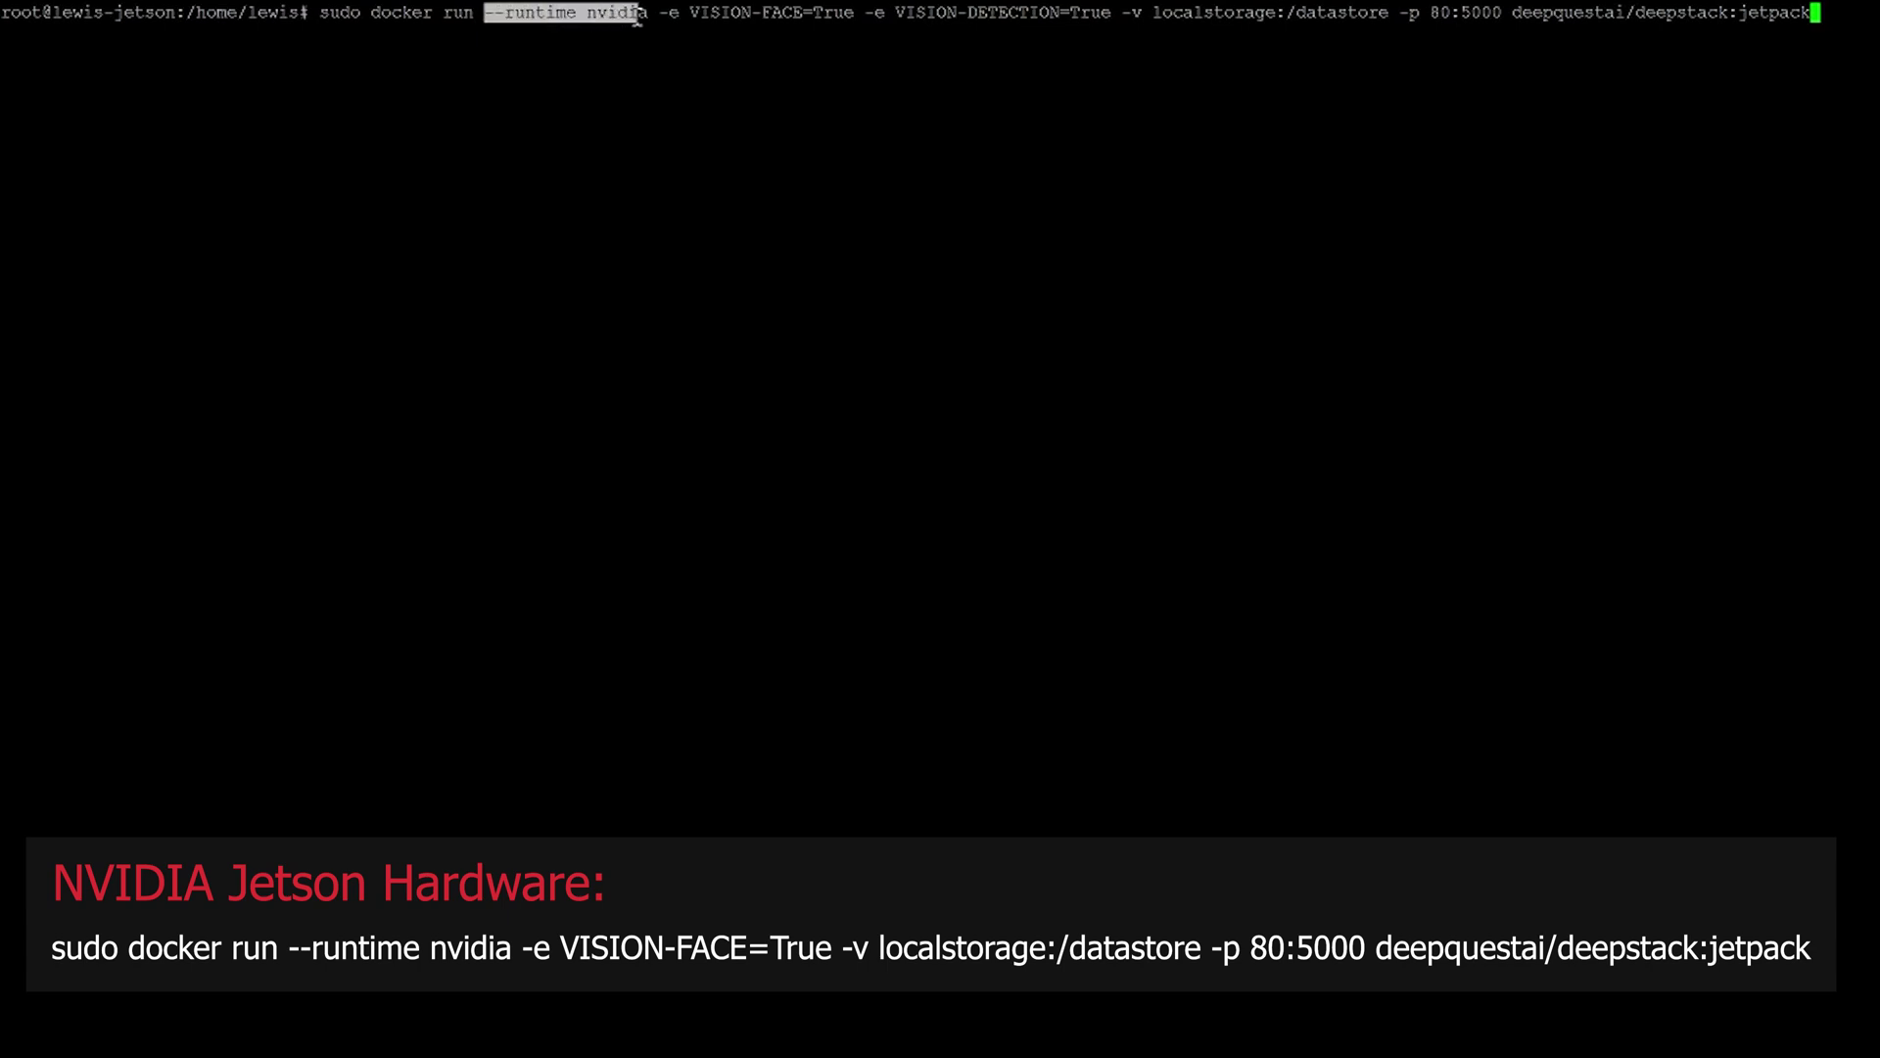
drag(1738, 14, 1808, 13)
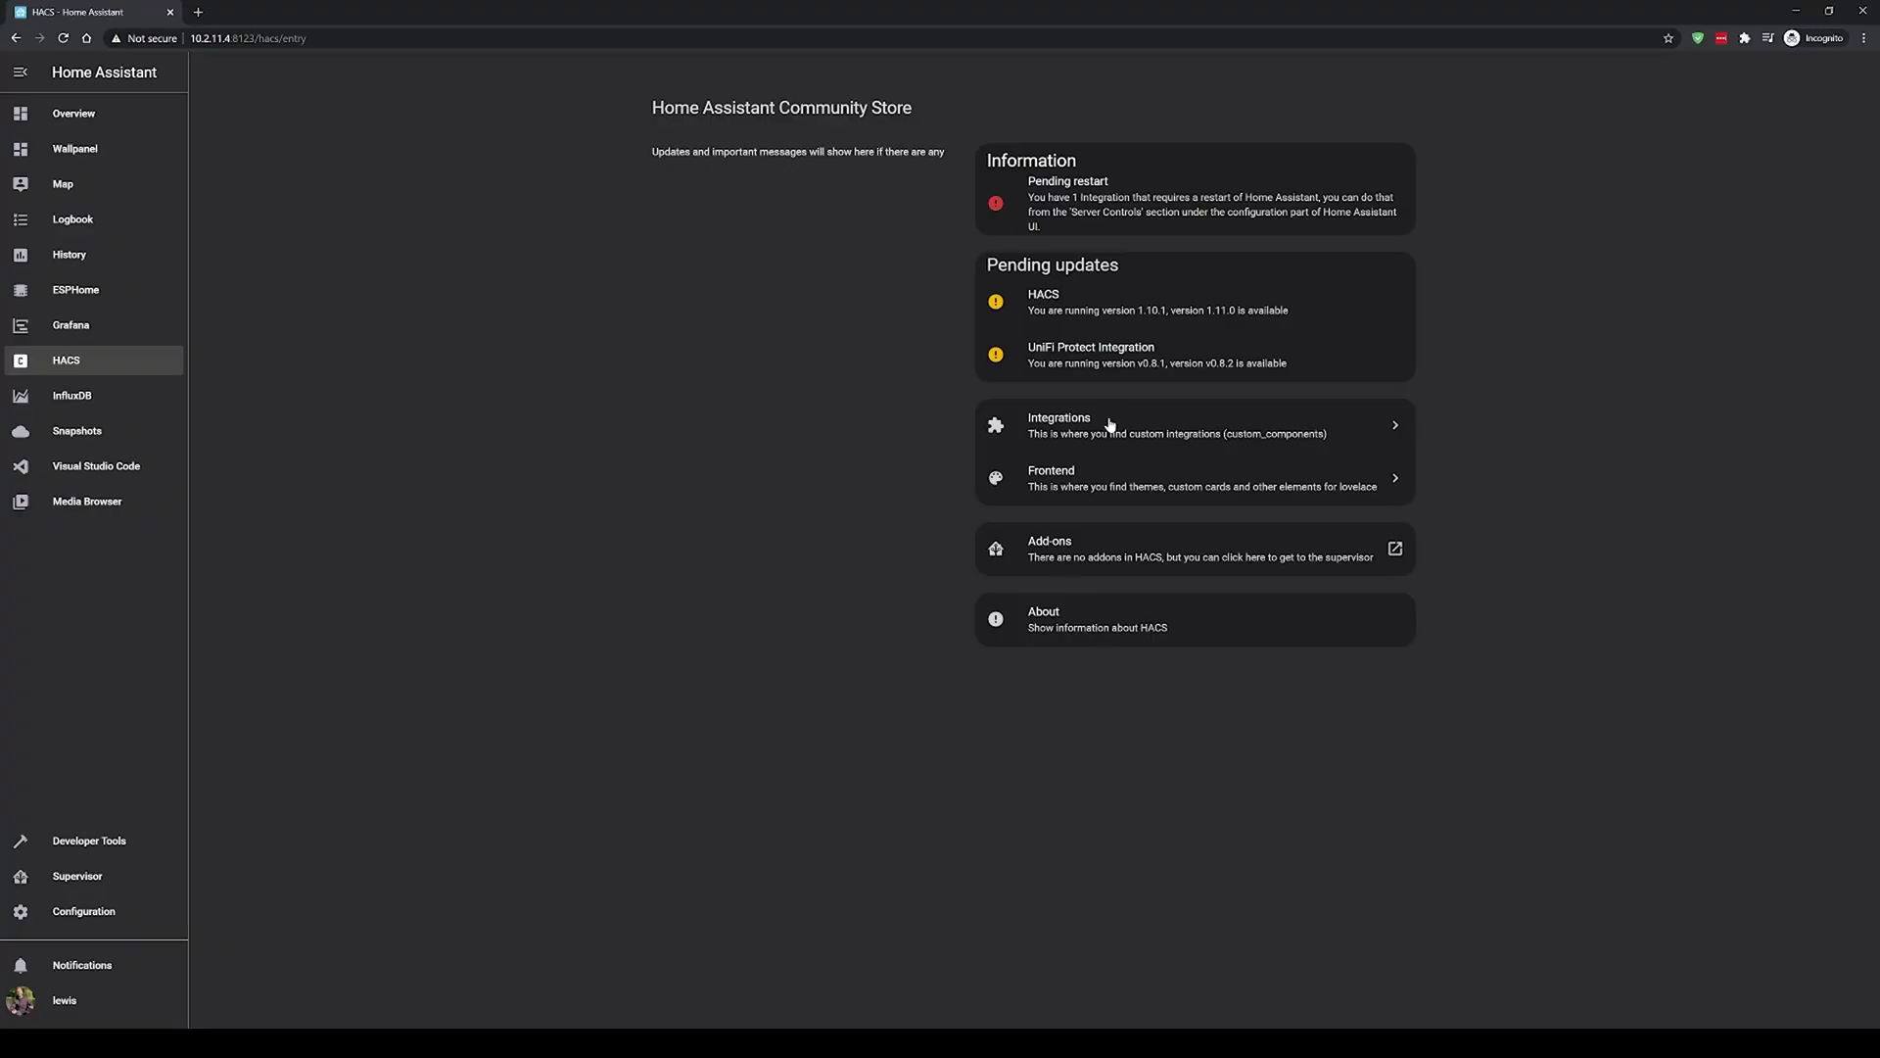
- Search HACS Integrations for 'deepstack face' and install that custom repository
click(1111, 424)
click(1736, 1000)
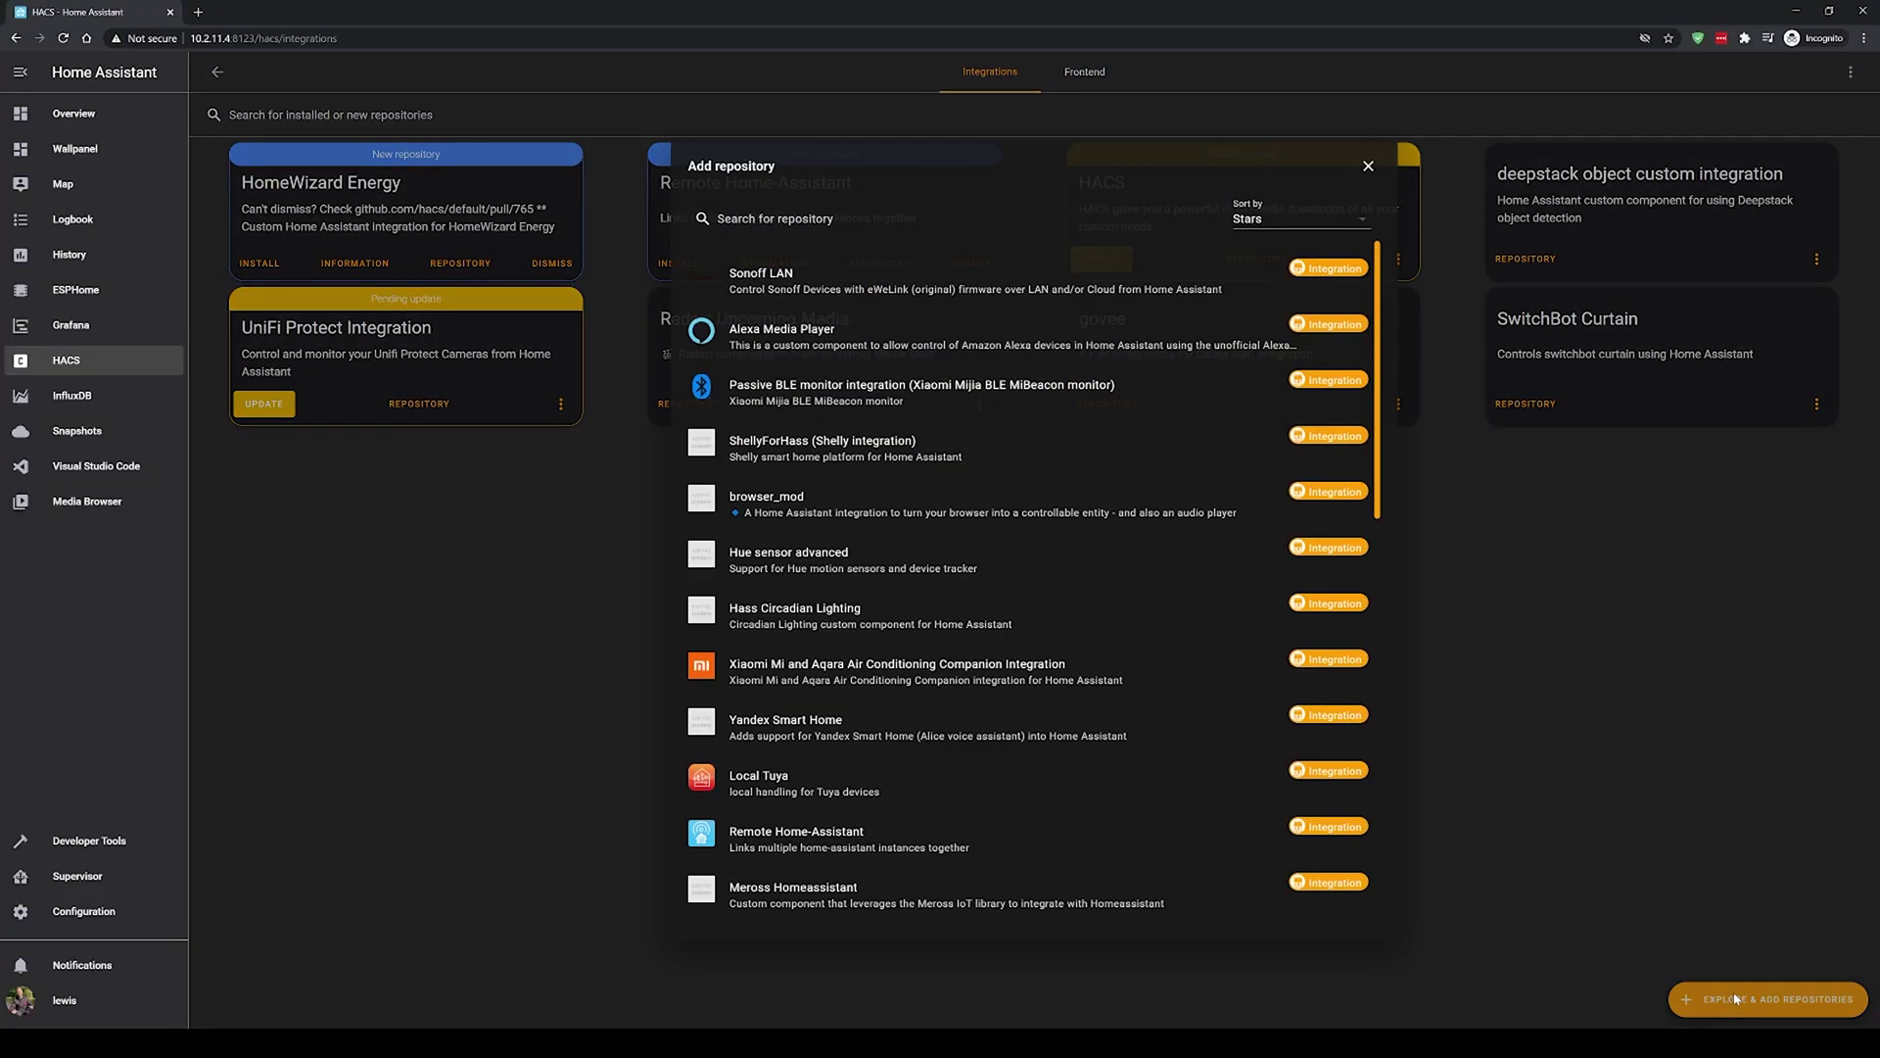
click(802, 219)
text(deepstack face)
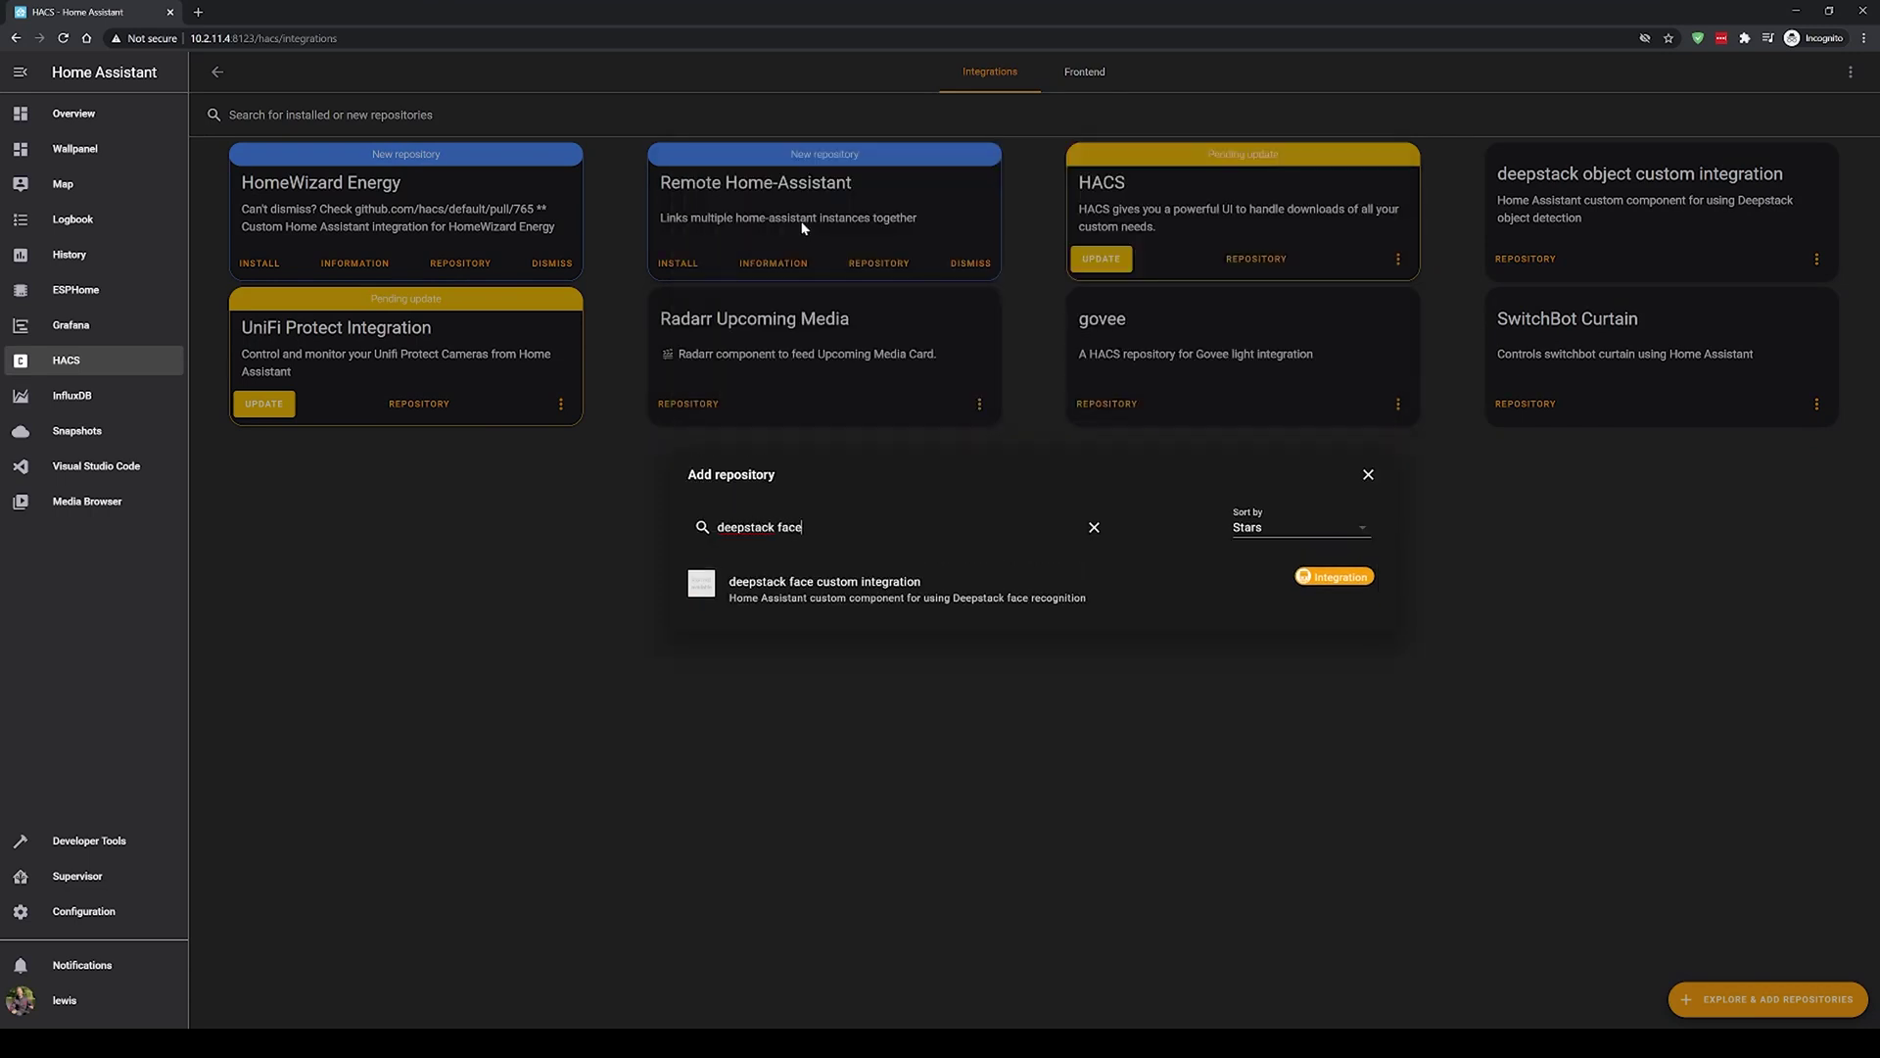
click(829, 598)
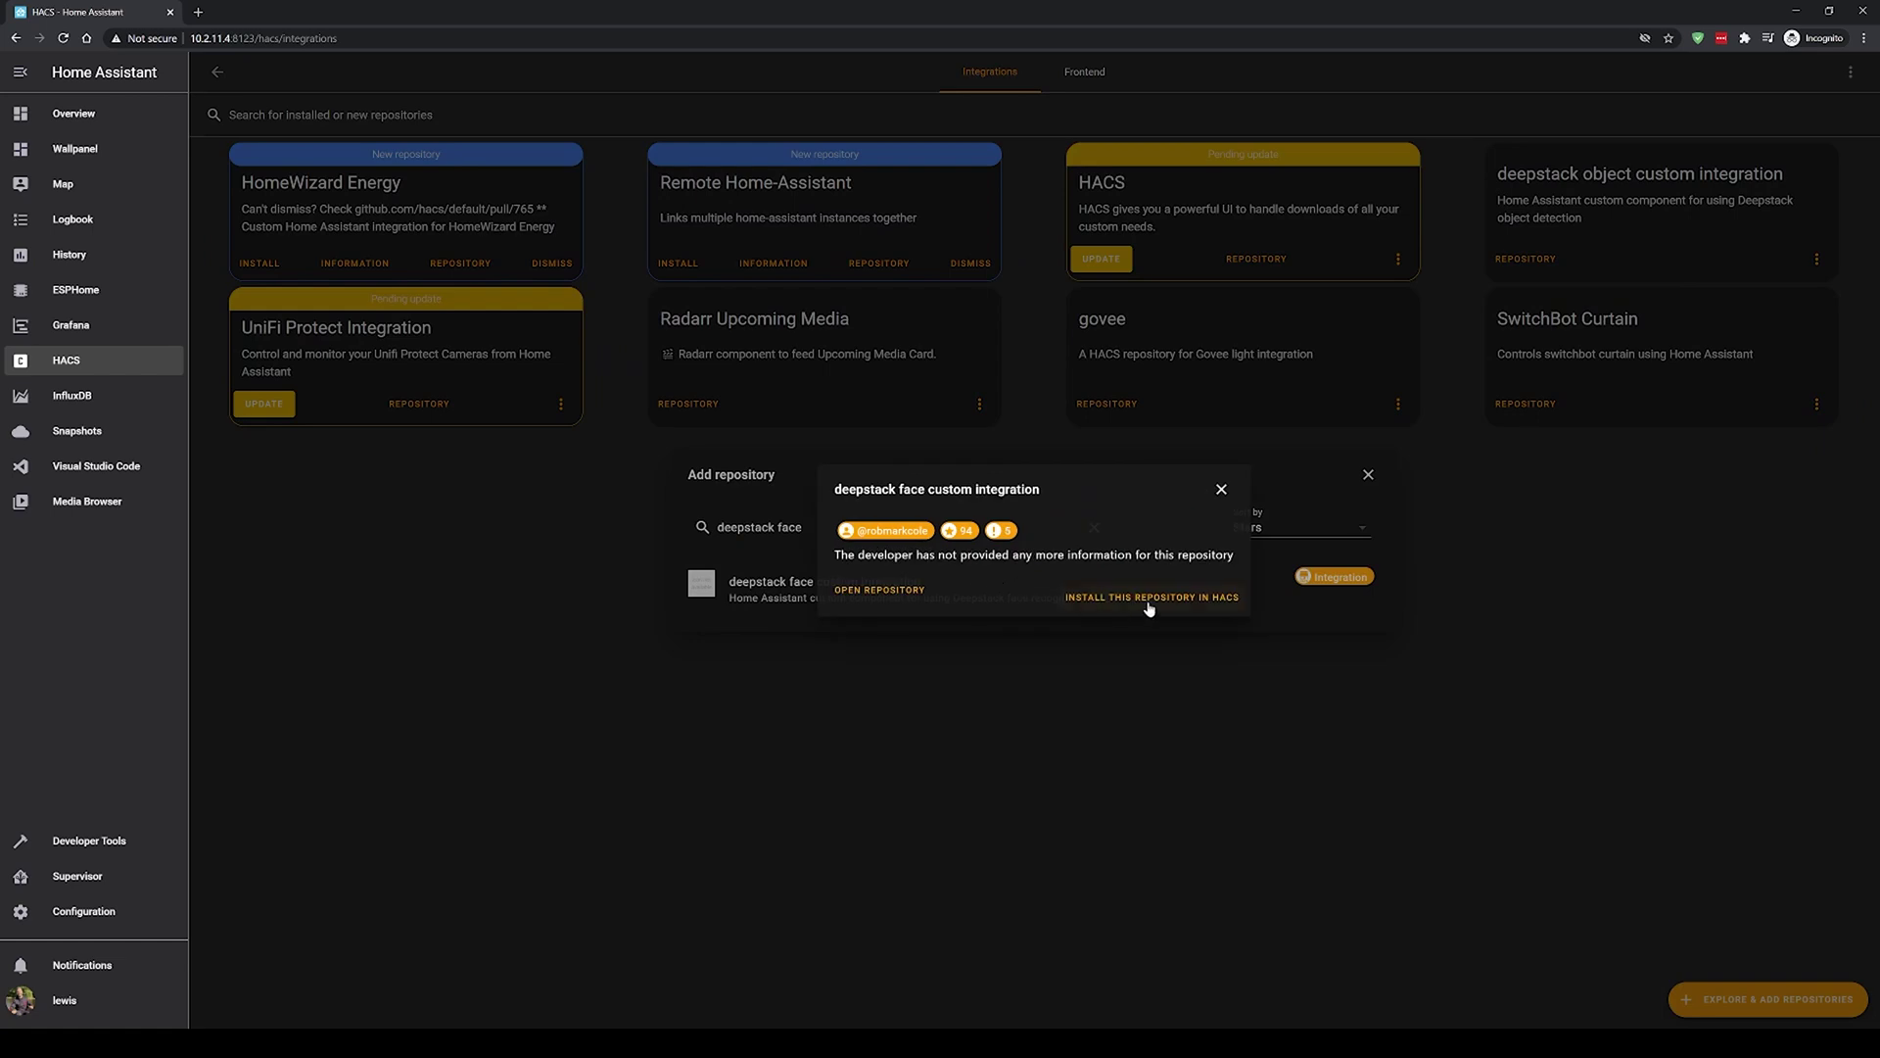
click(1149, 600)
click(1313, 650)
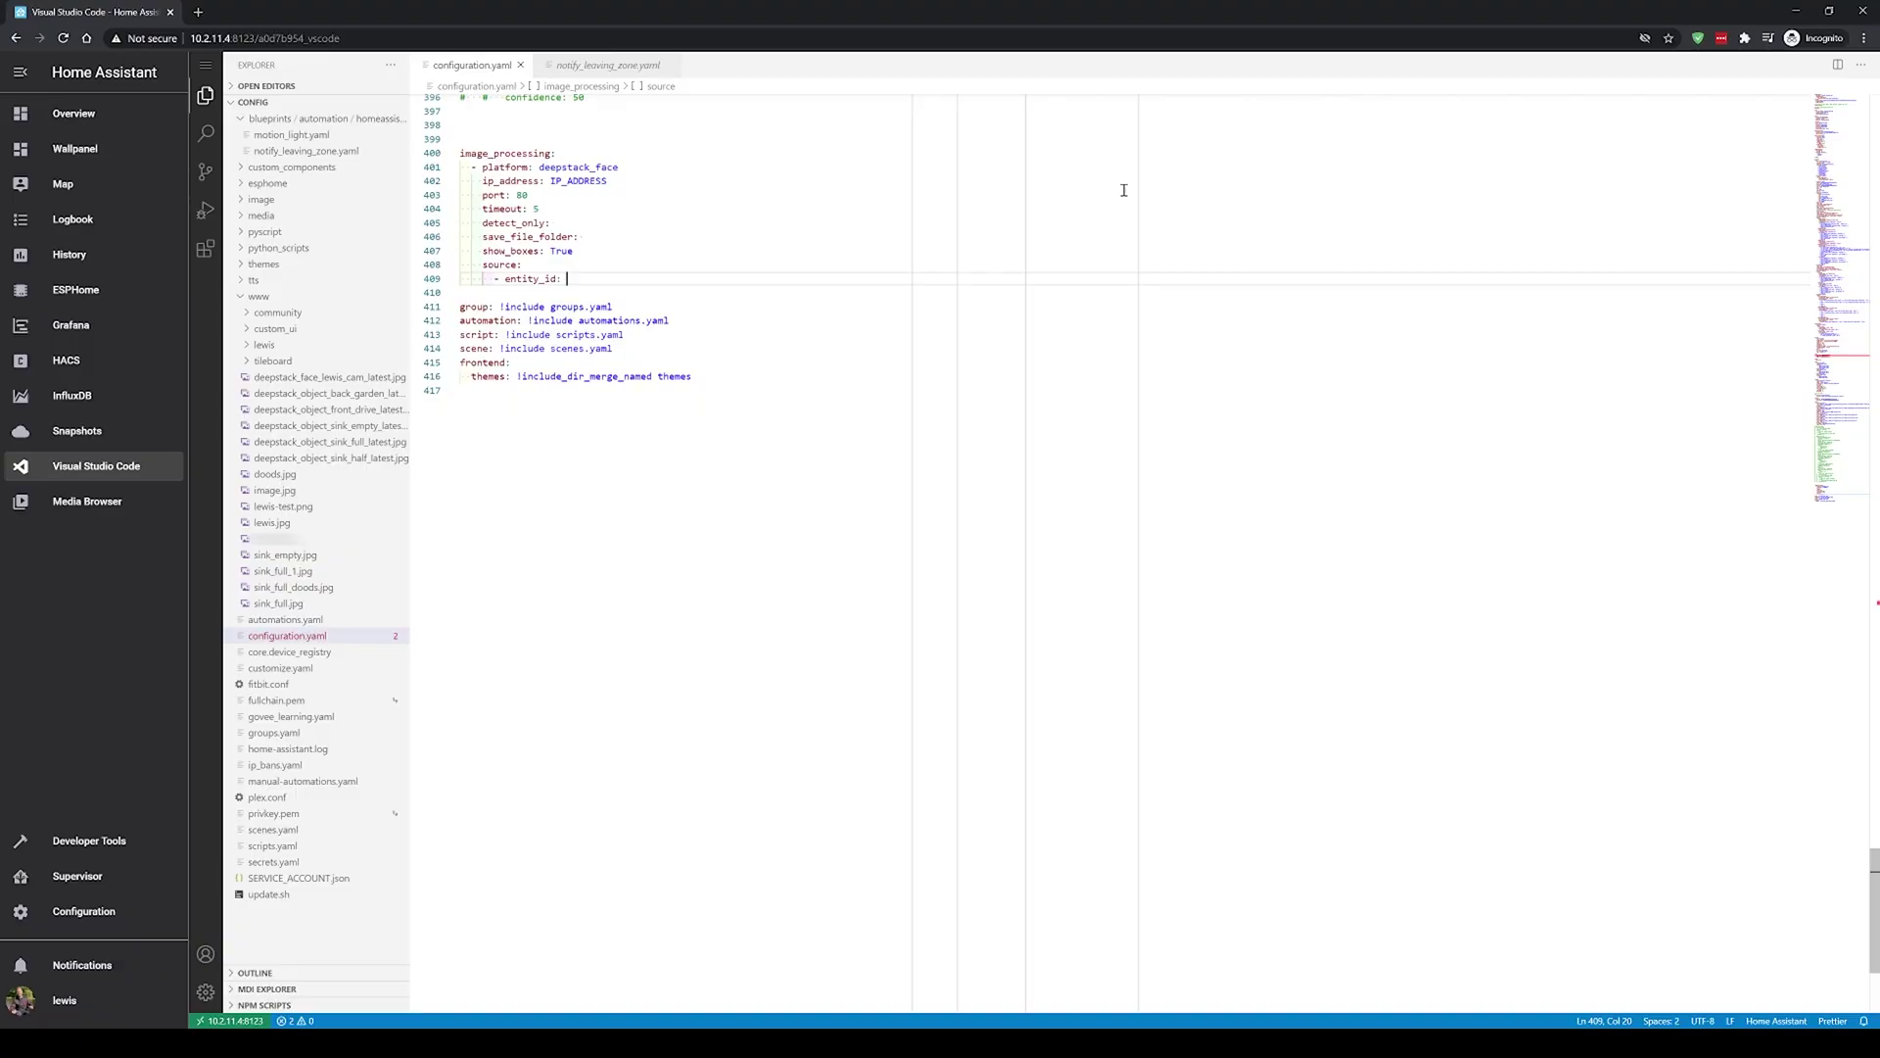
- Set the deepstack_face IP address to 10.2.11.153 and detect_only to false
double_click(615, 182)
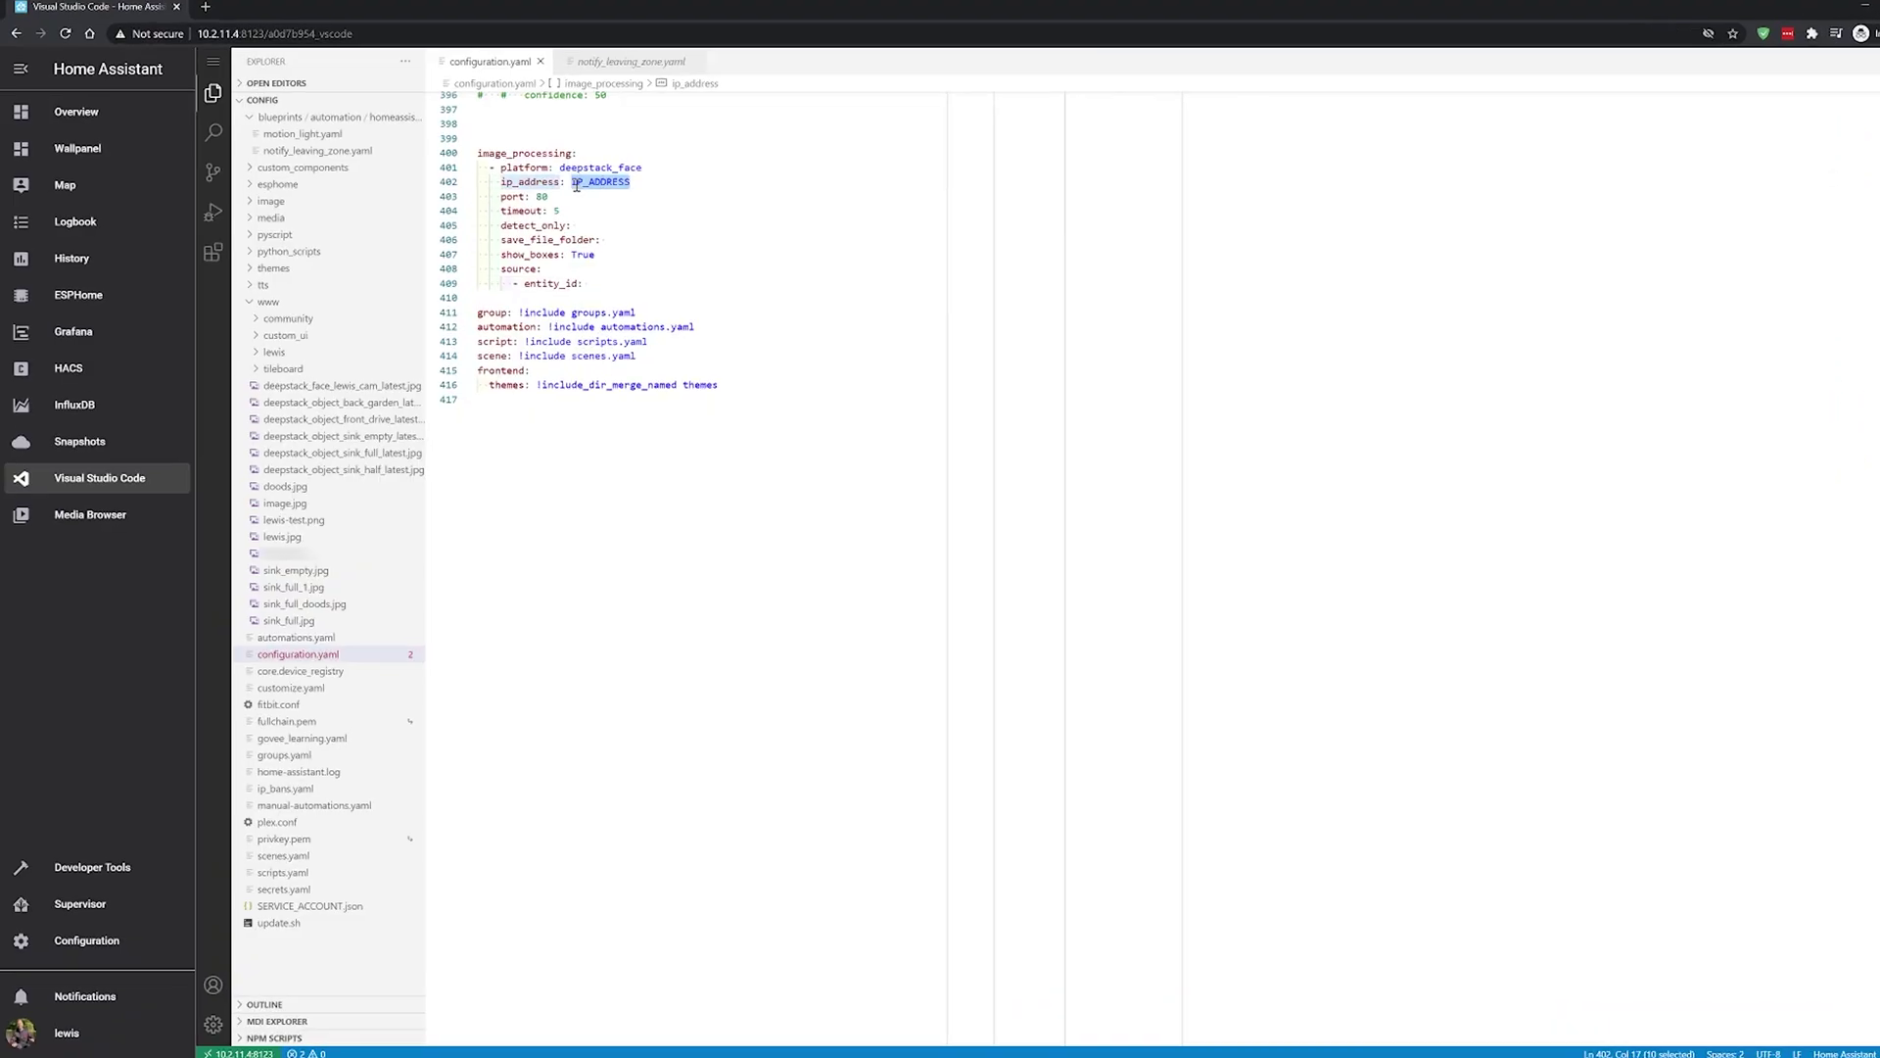
text(10.2.11.153)
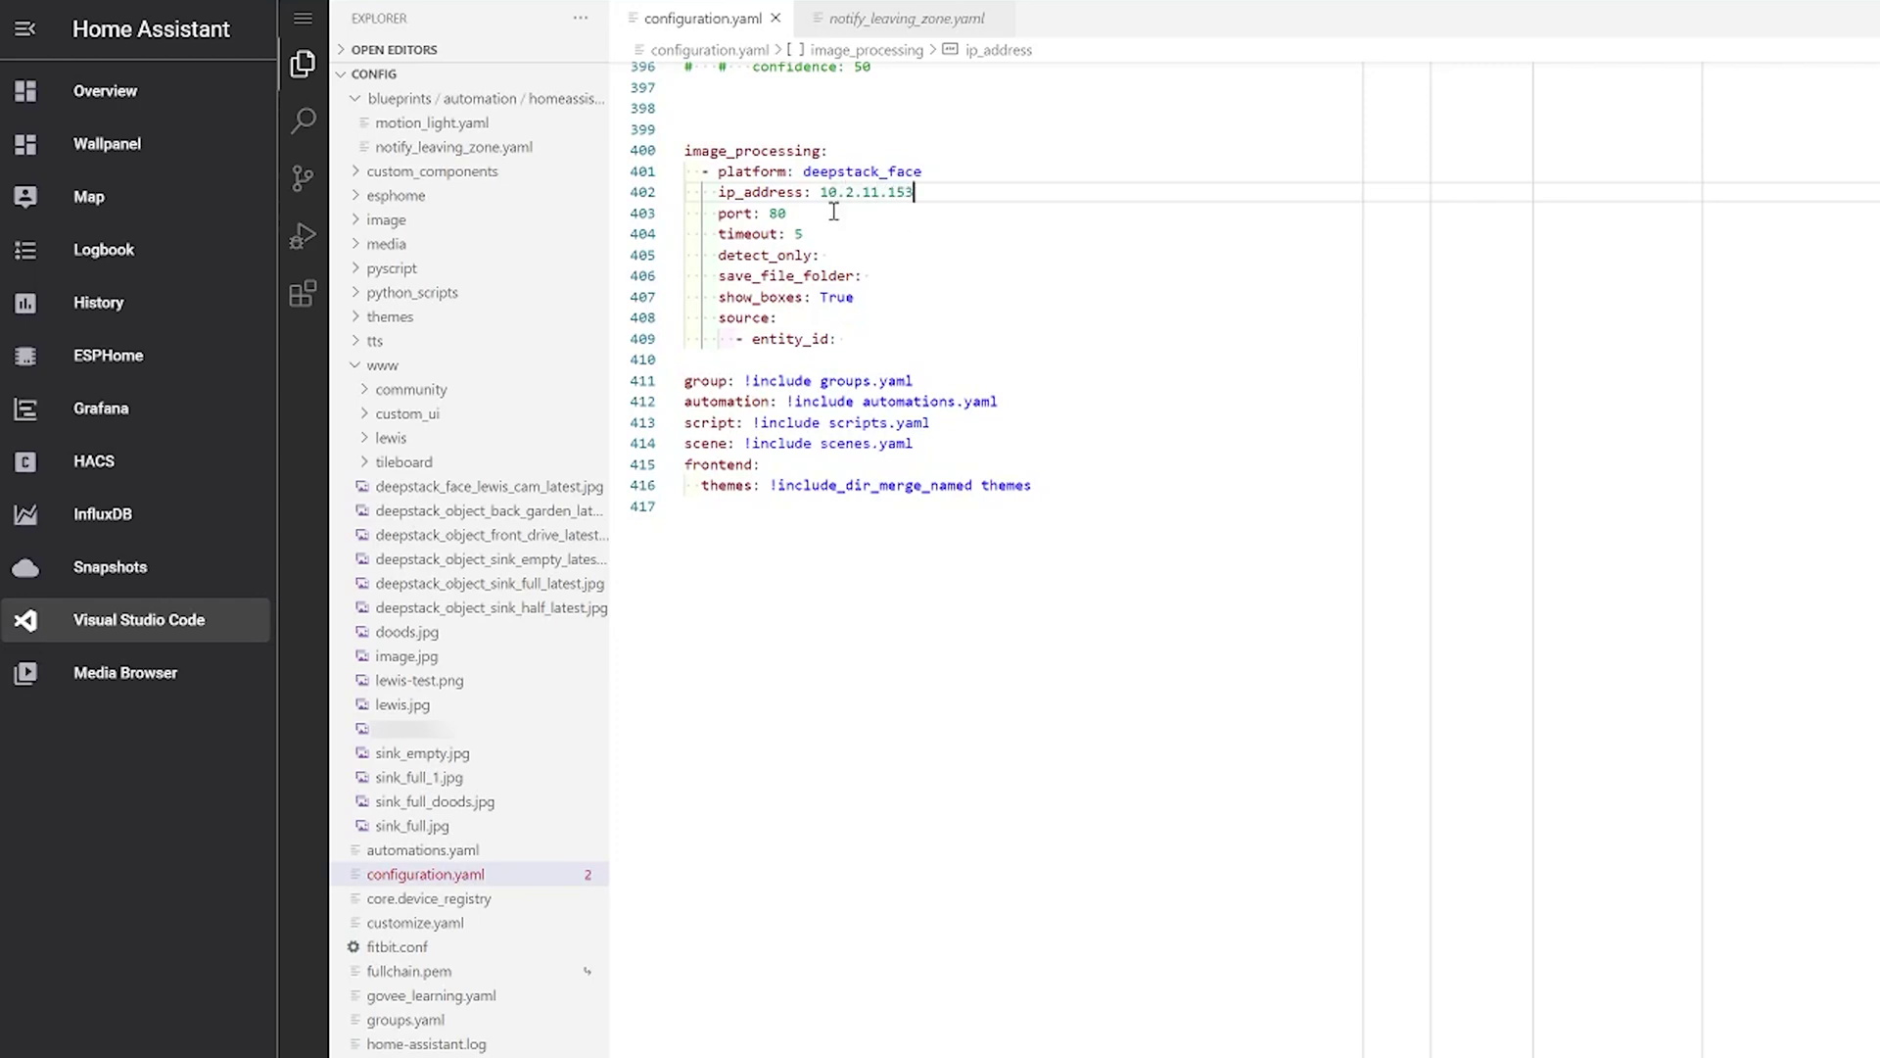
click(866, 255)
text(false)
- Set save_file_folder to /config/www and the source entity_id to the camera entity
key(Down)
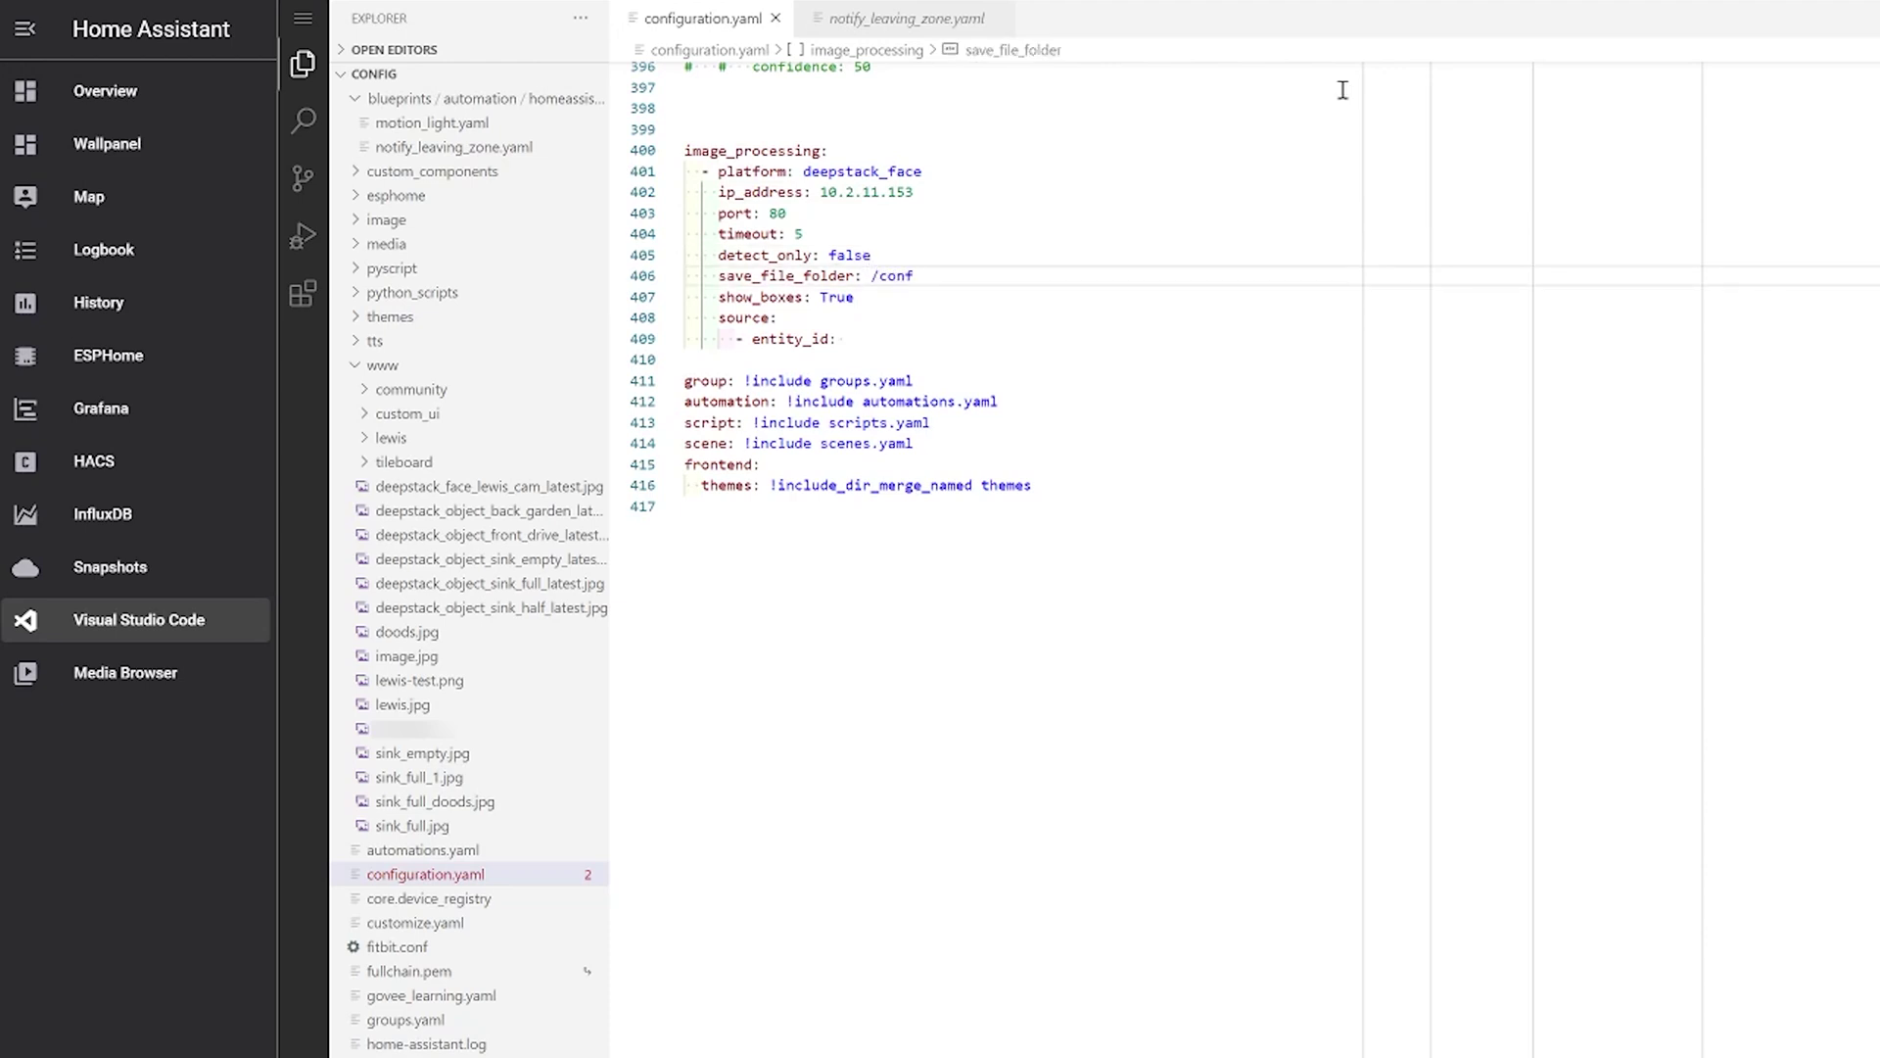
text(/)
text(/www)
key(Down)
key(Down)
key(Down)
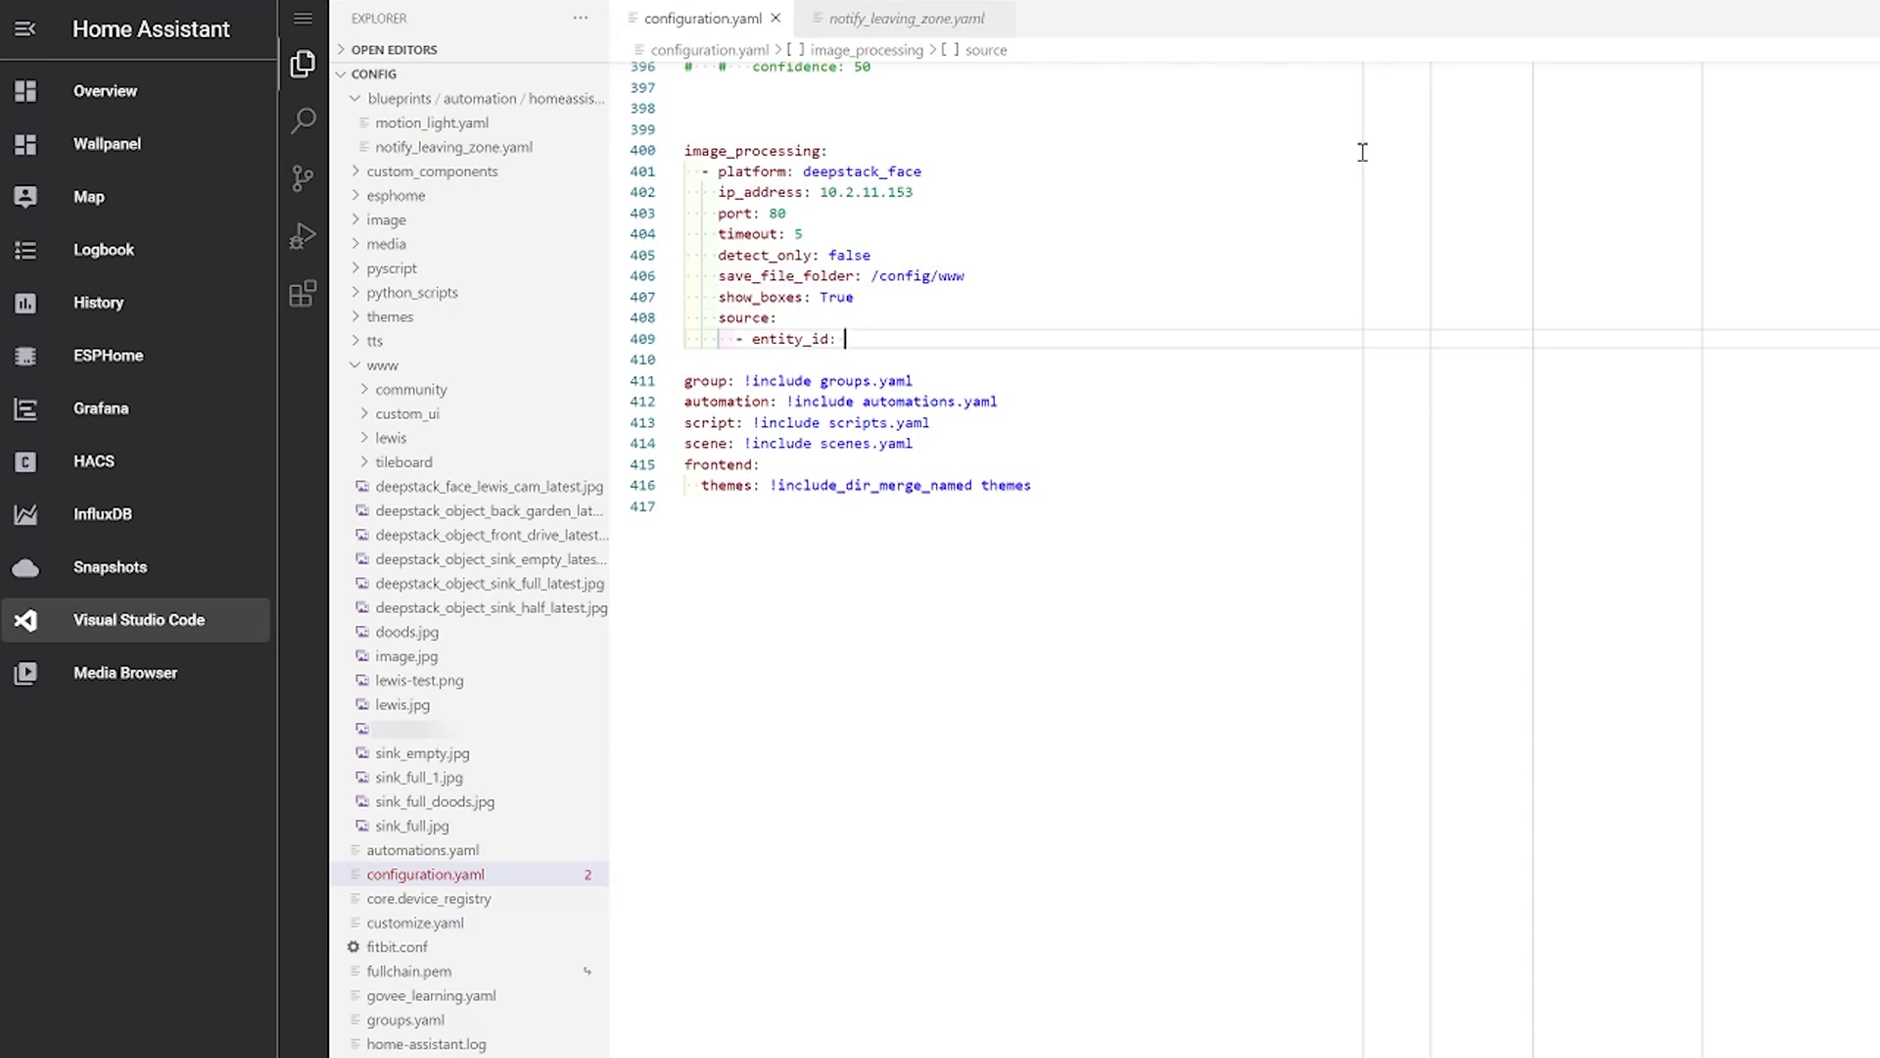
text(camera.lewis)
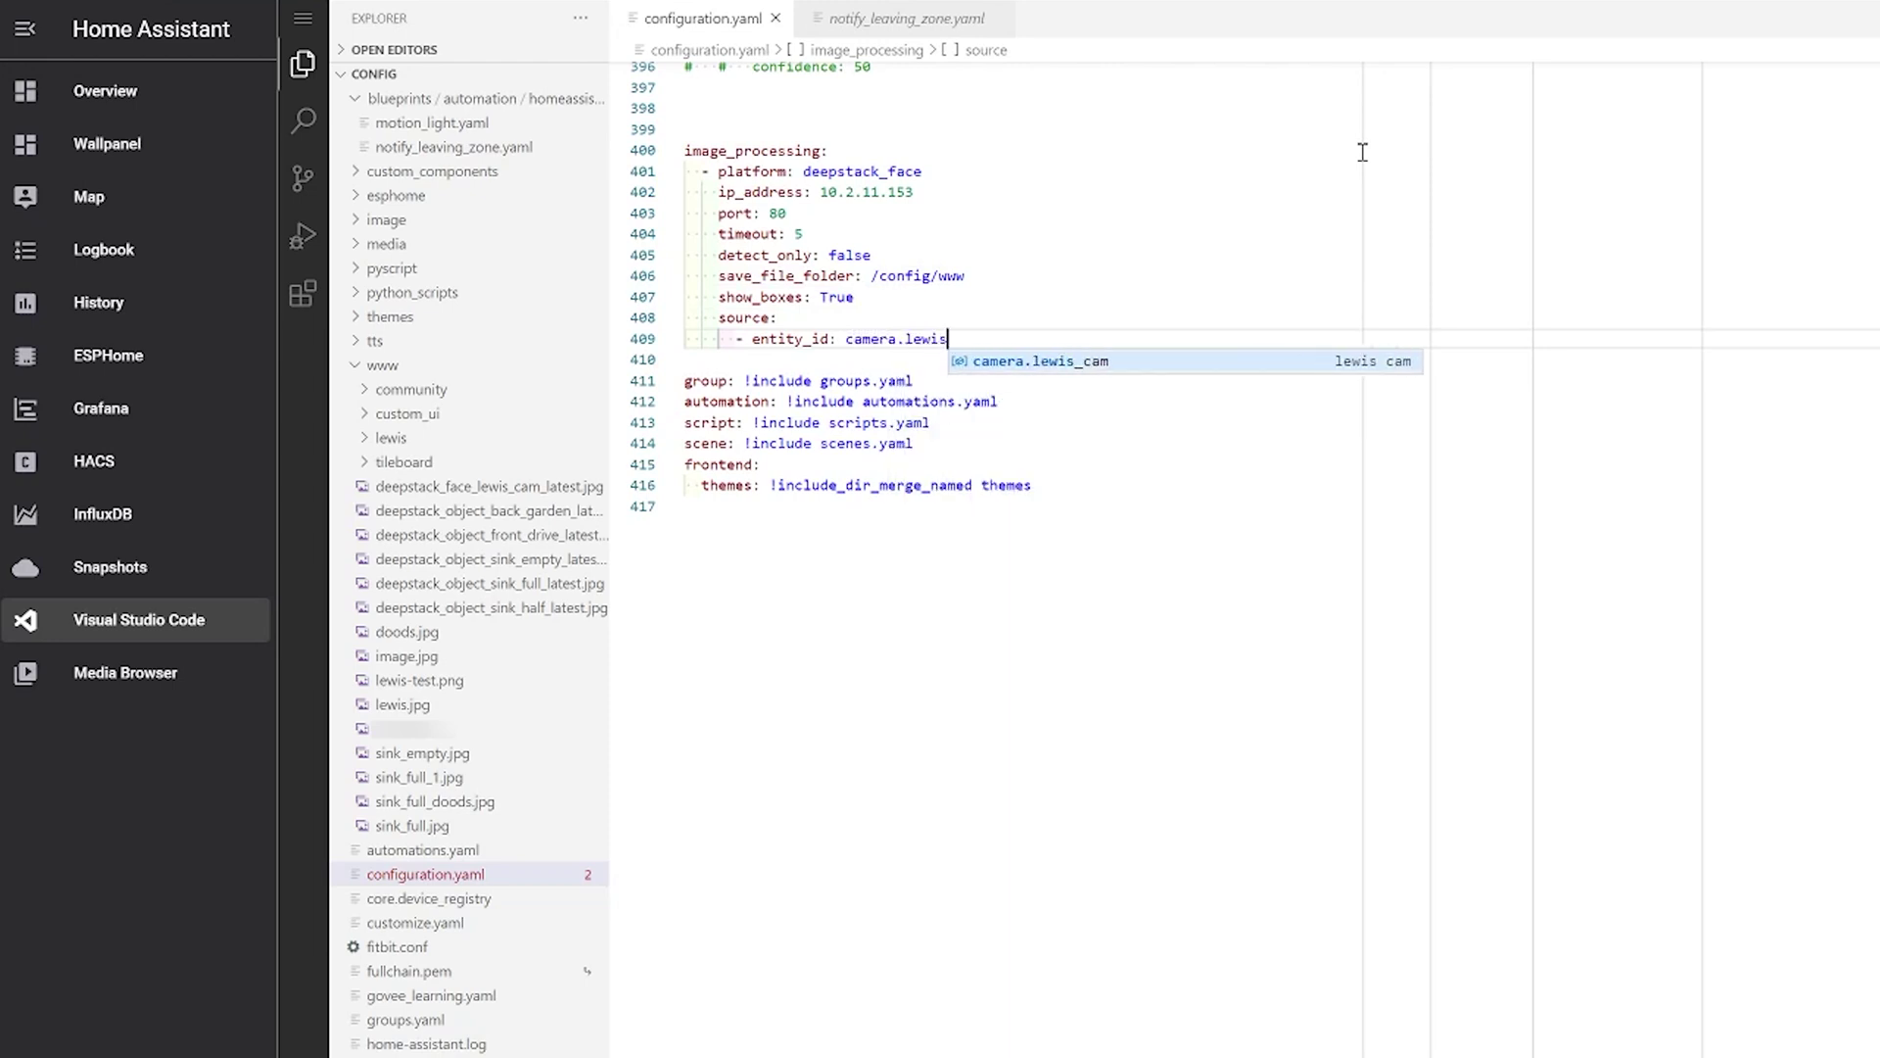
key(Return)
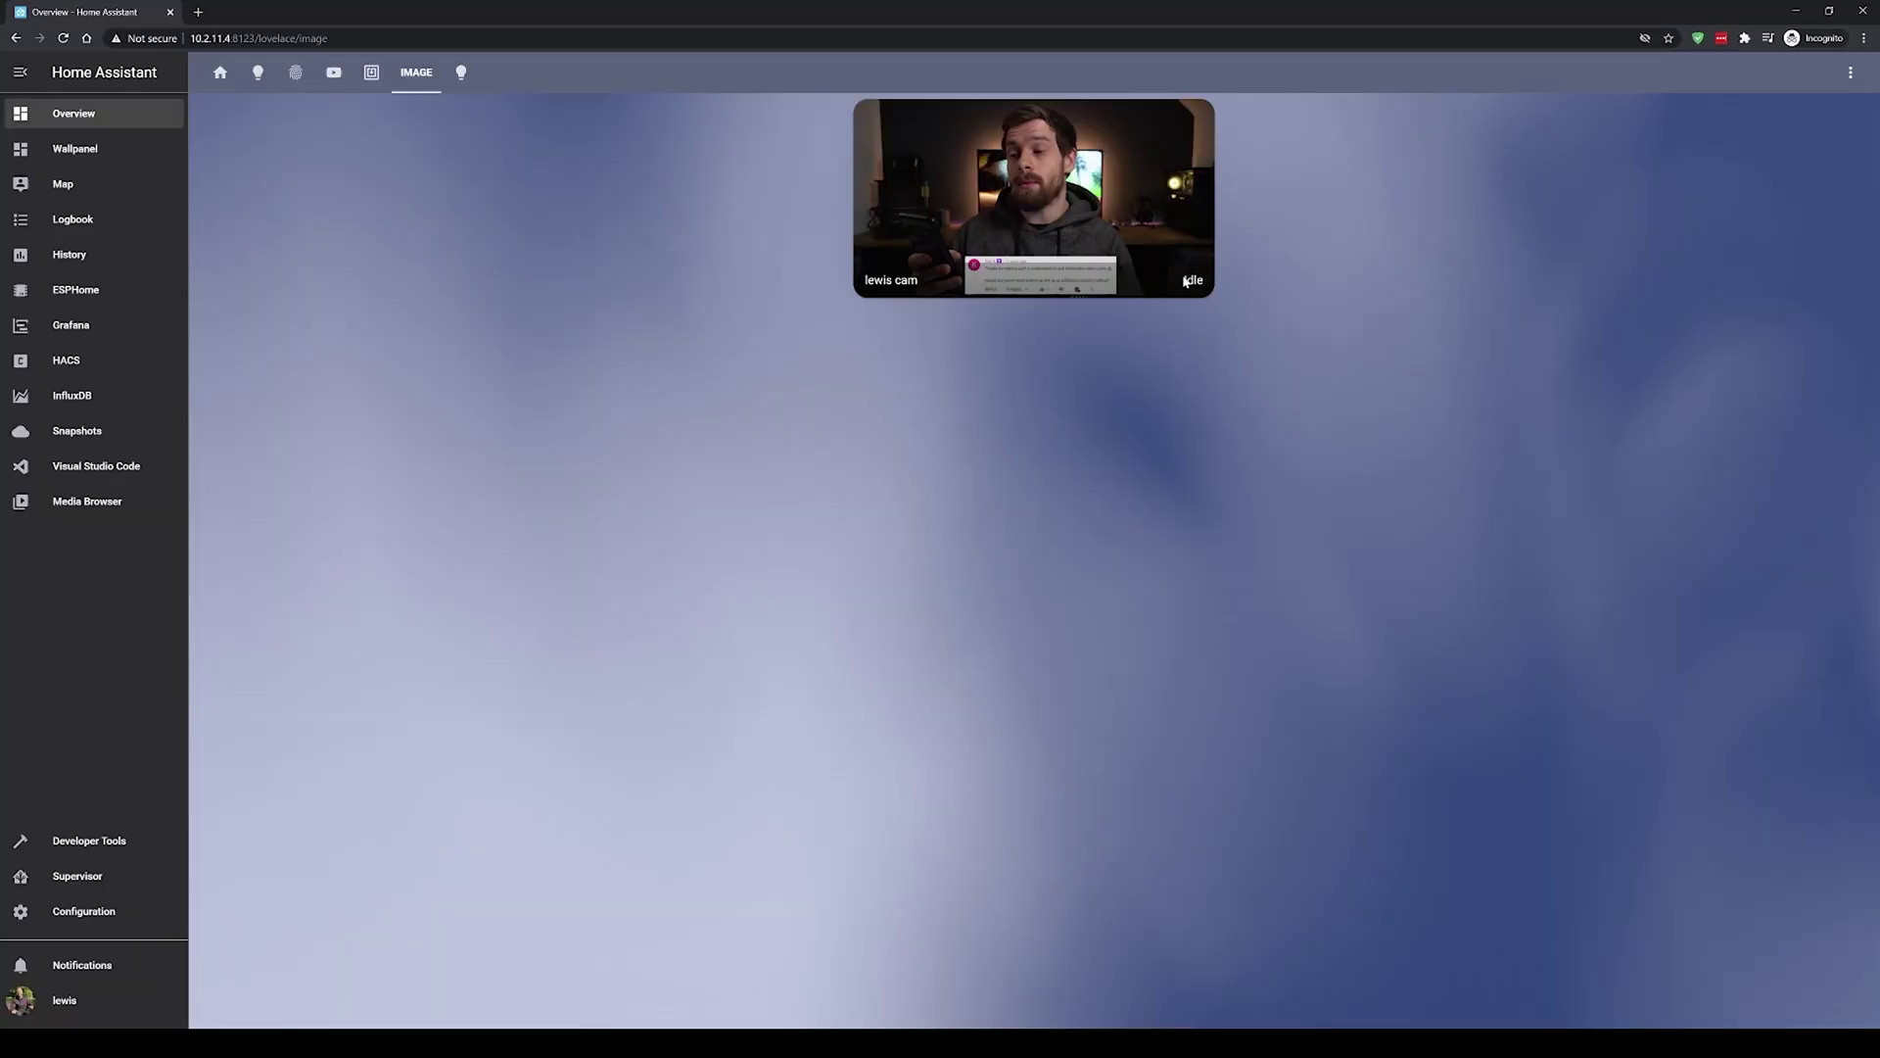
- Enlarge the camera feed on the Image view, then close the enlarged view
click(1154, 247)
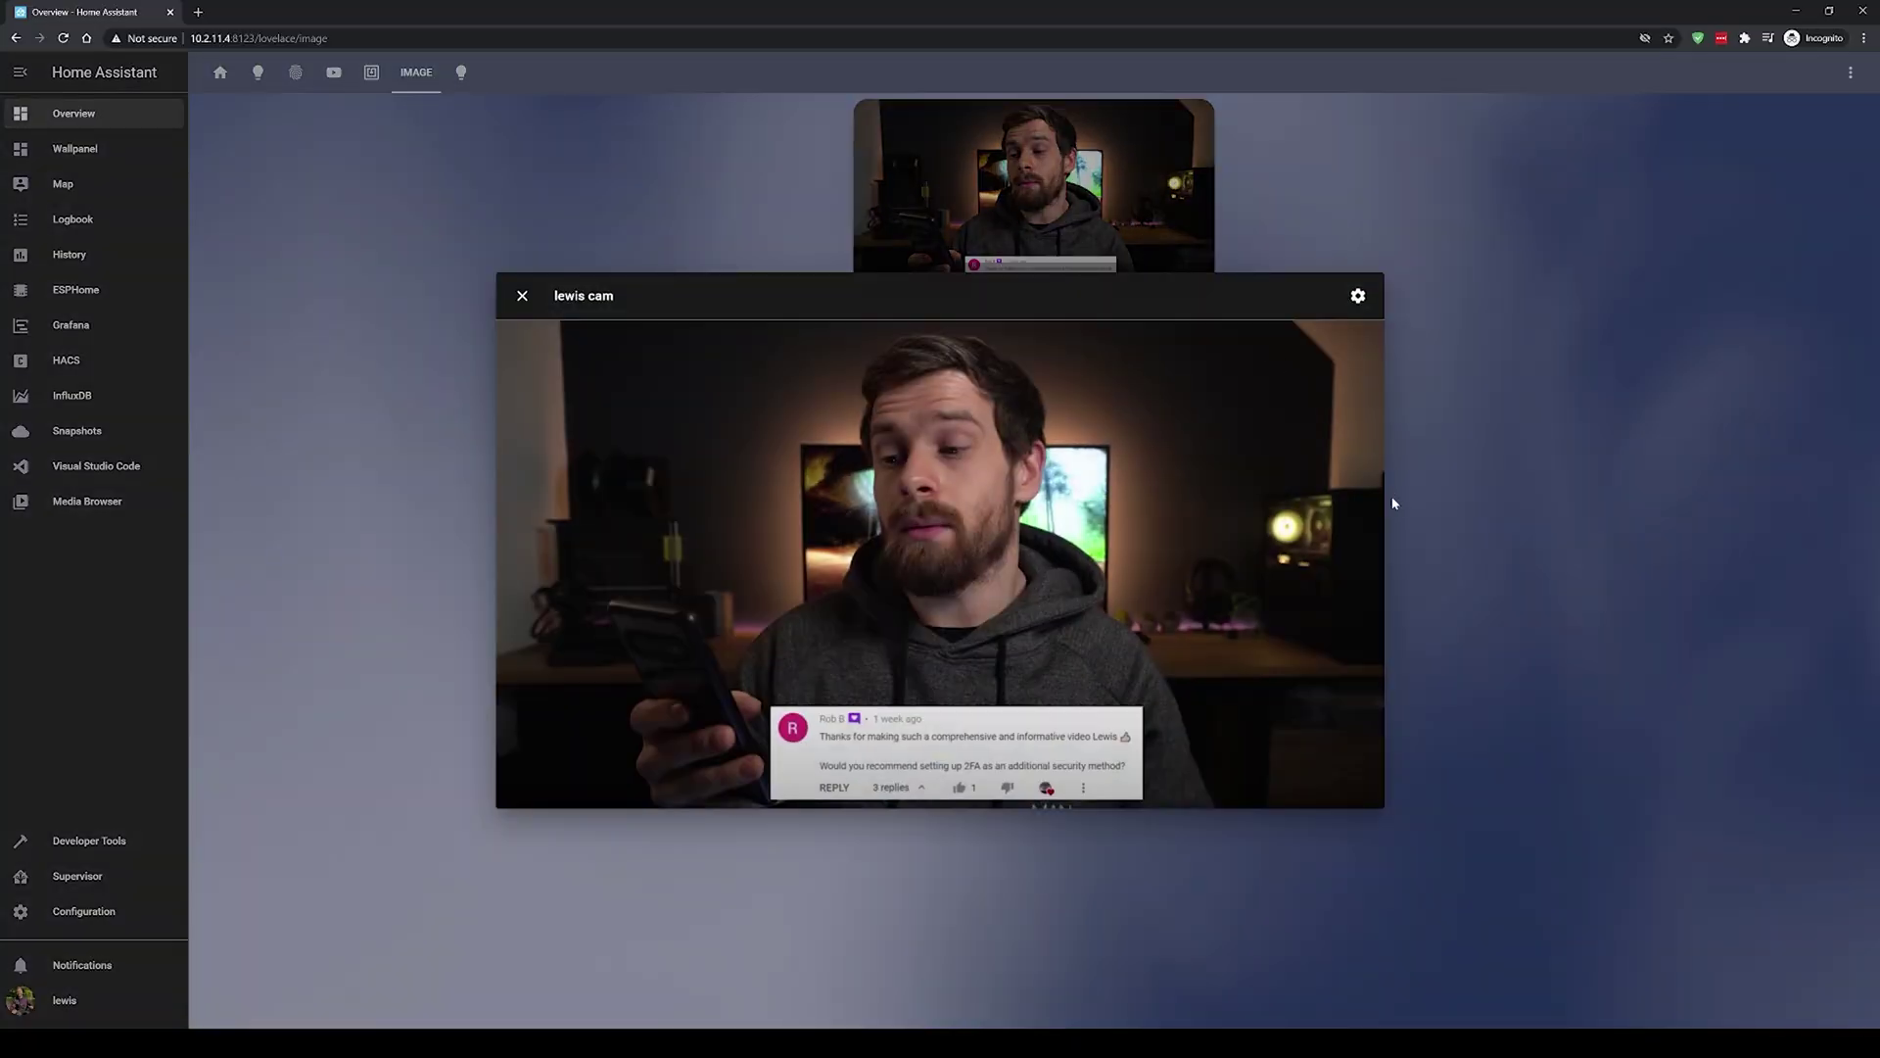
click(1513, 549)
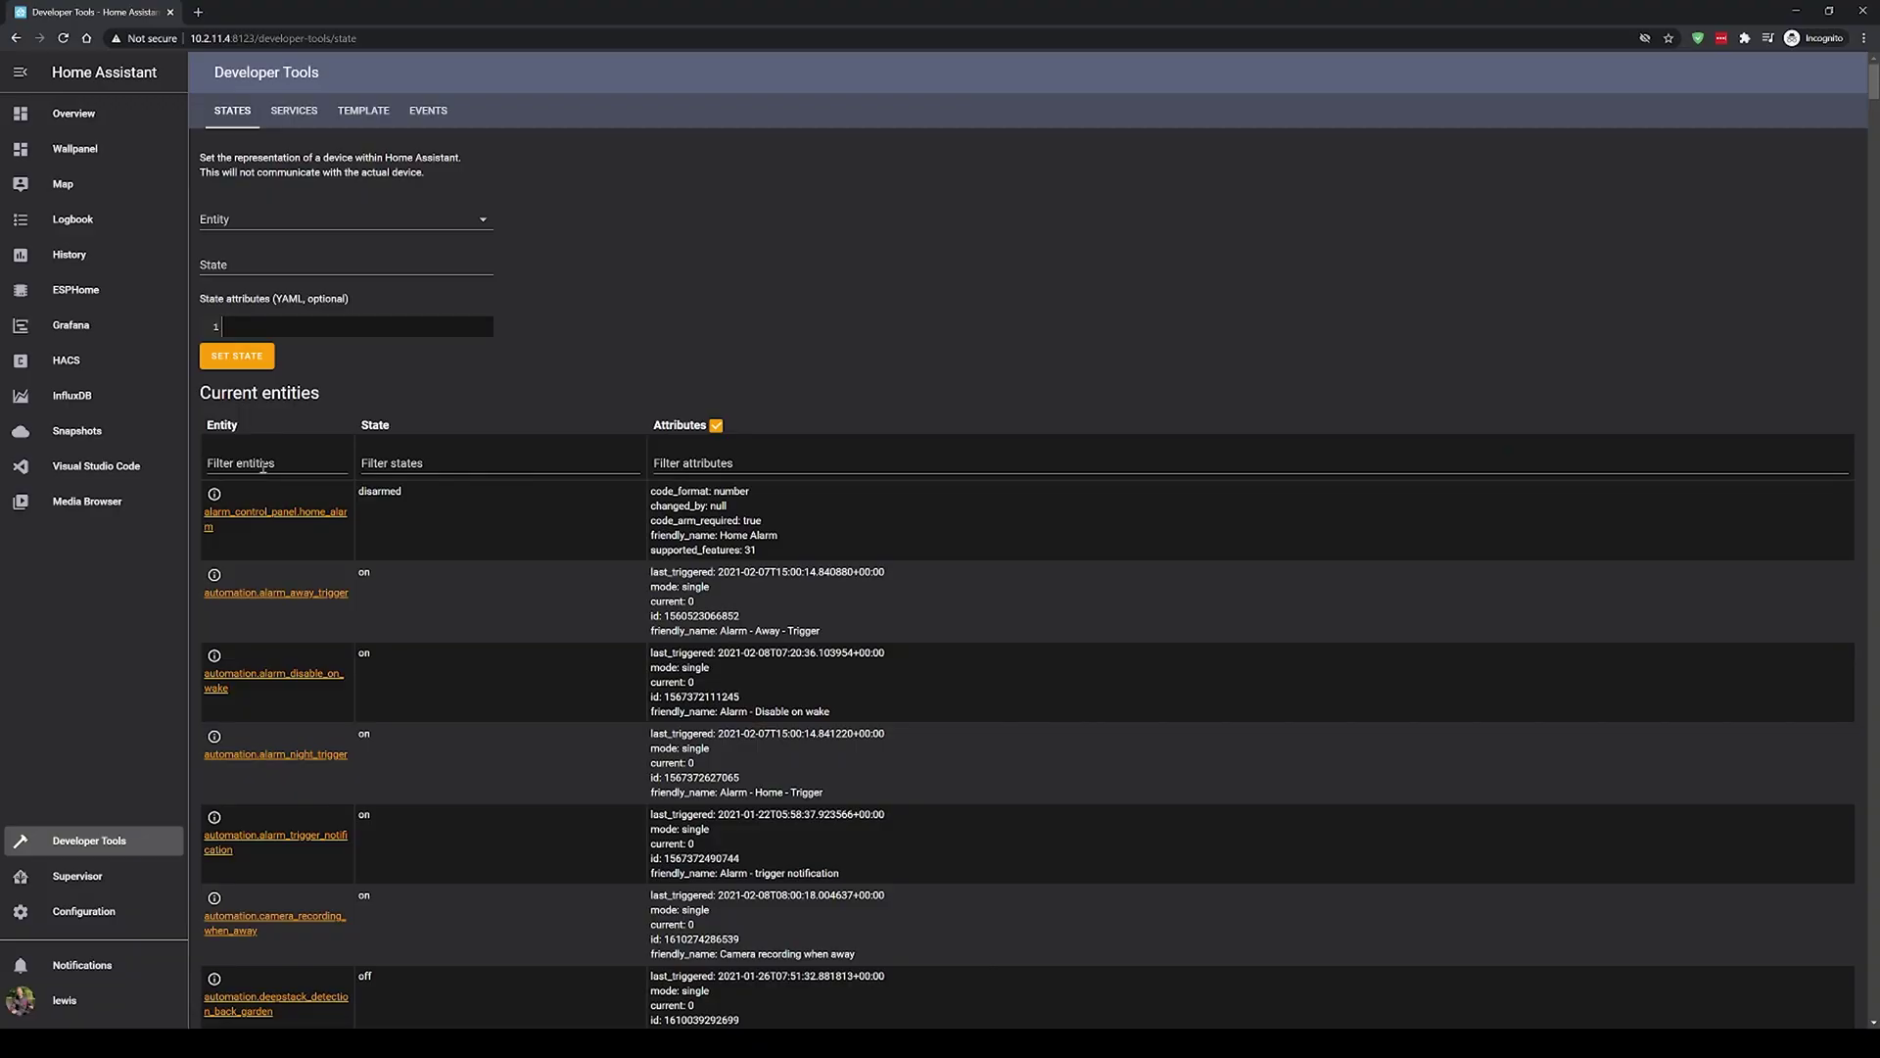
- Filter entity states by 'image_' and check the deepstack_face entity reads unknown
click(263, 466)
text(image_)
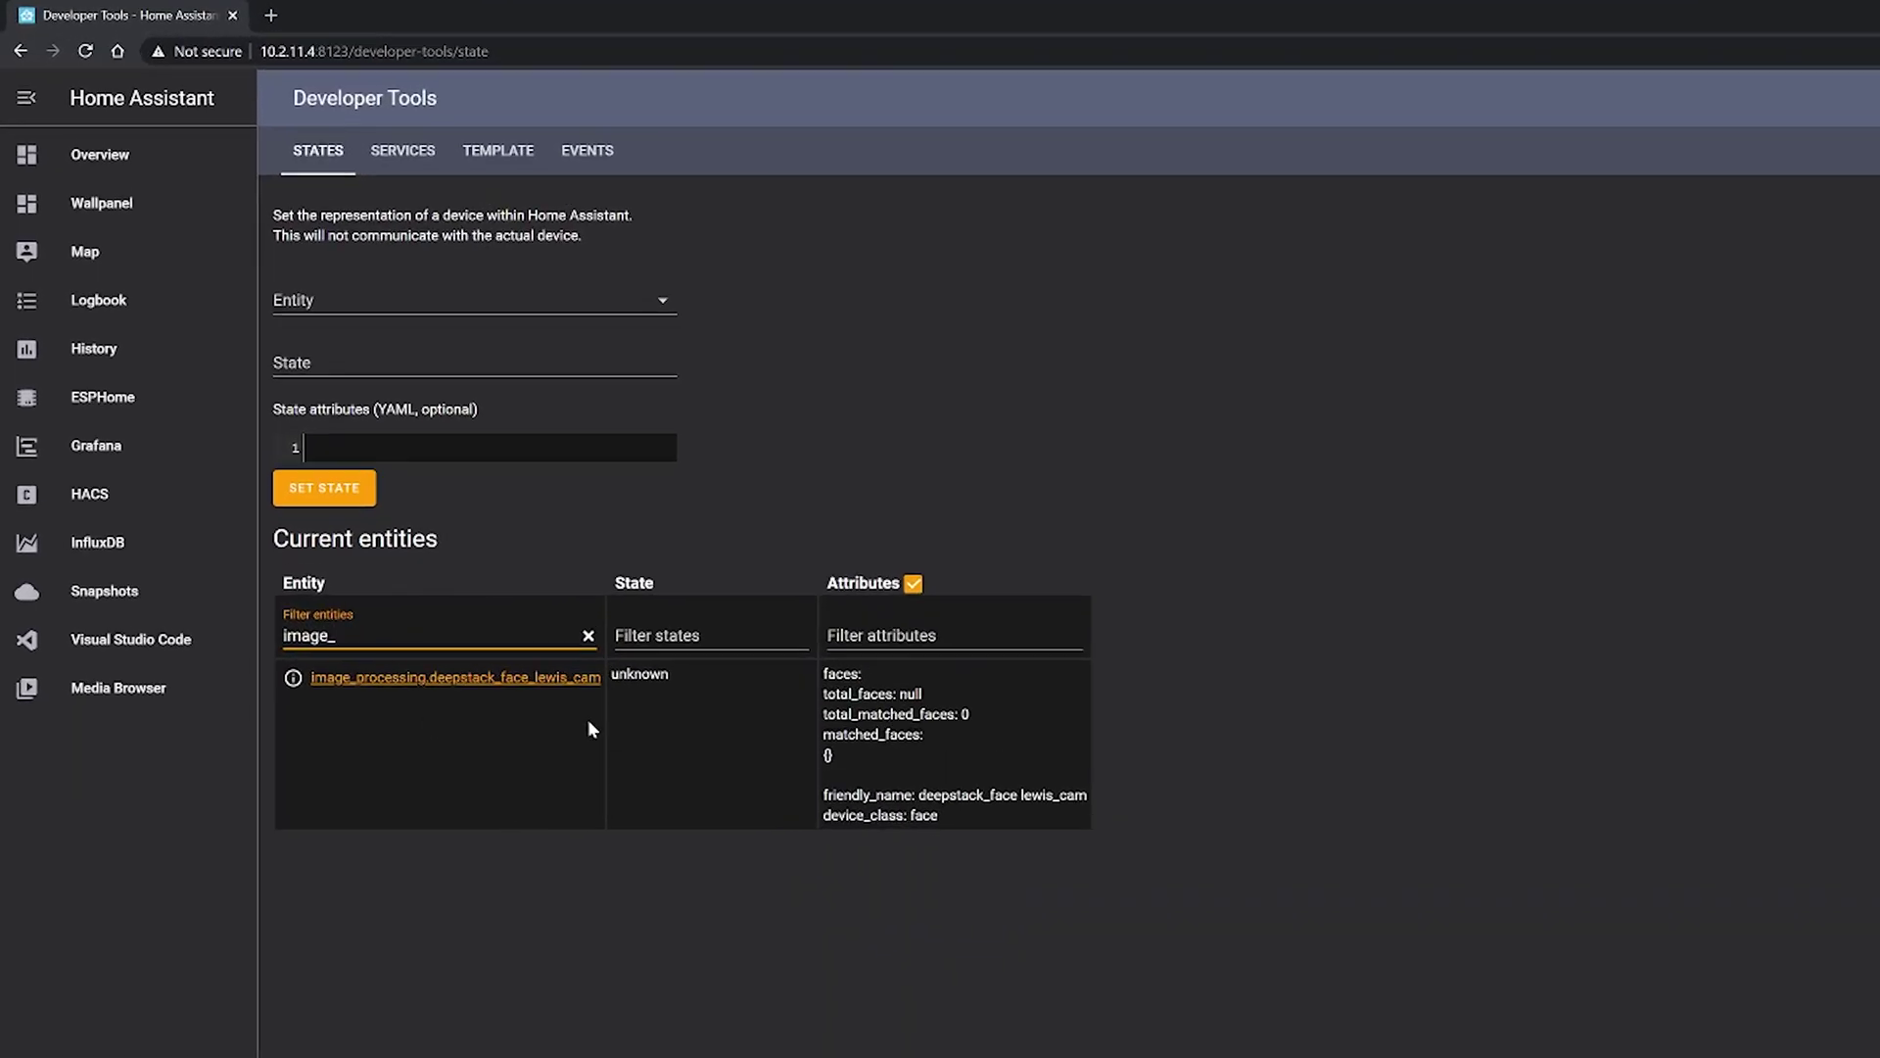
drag(682, 687, 626, 679)
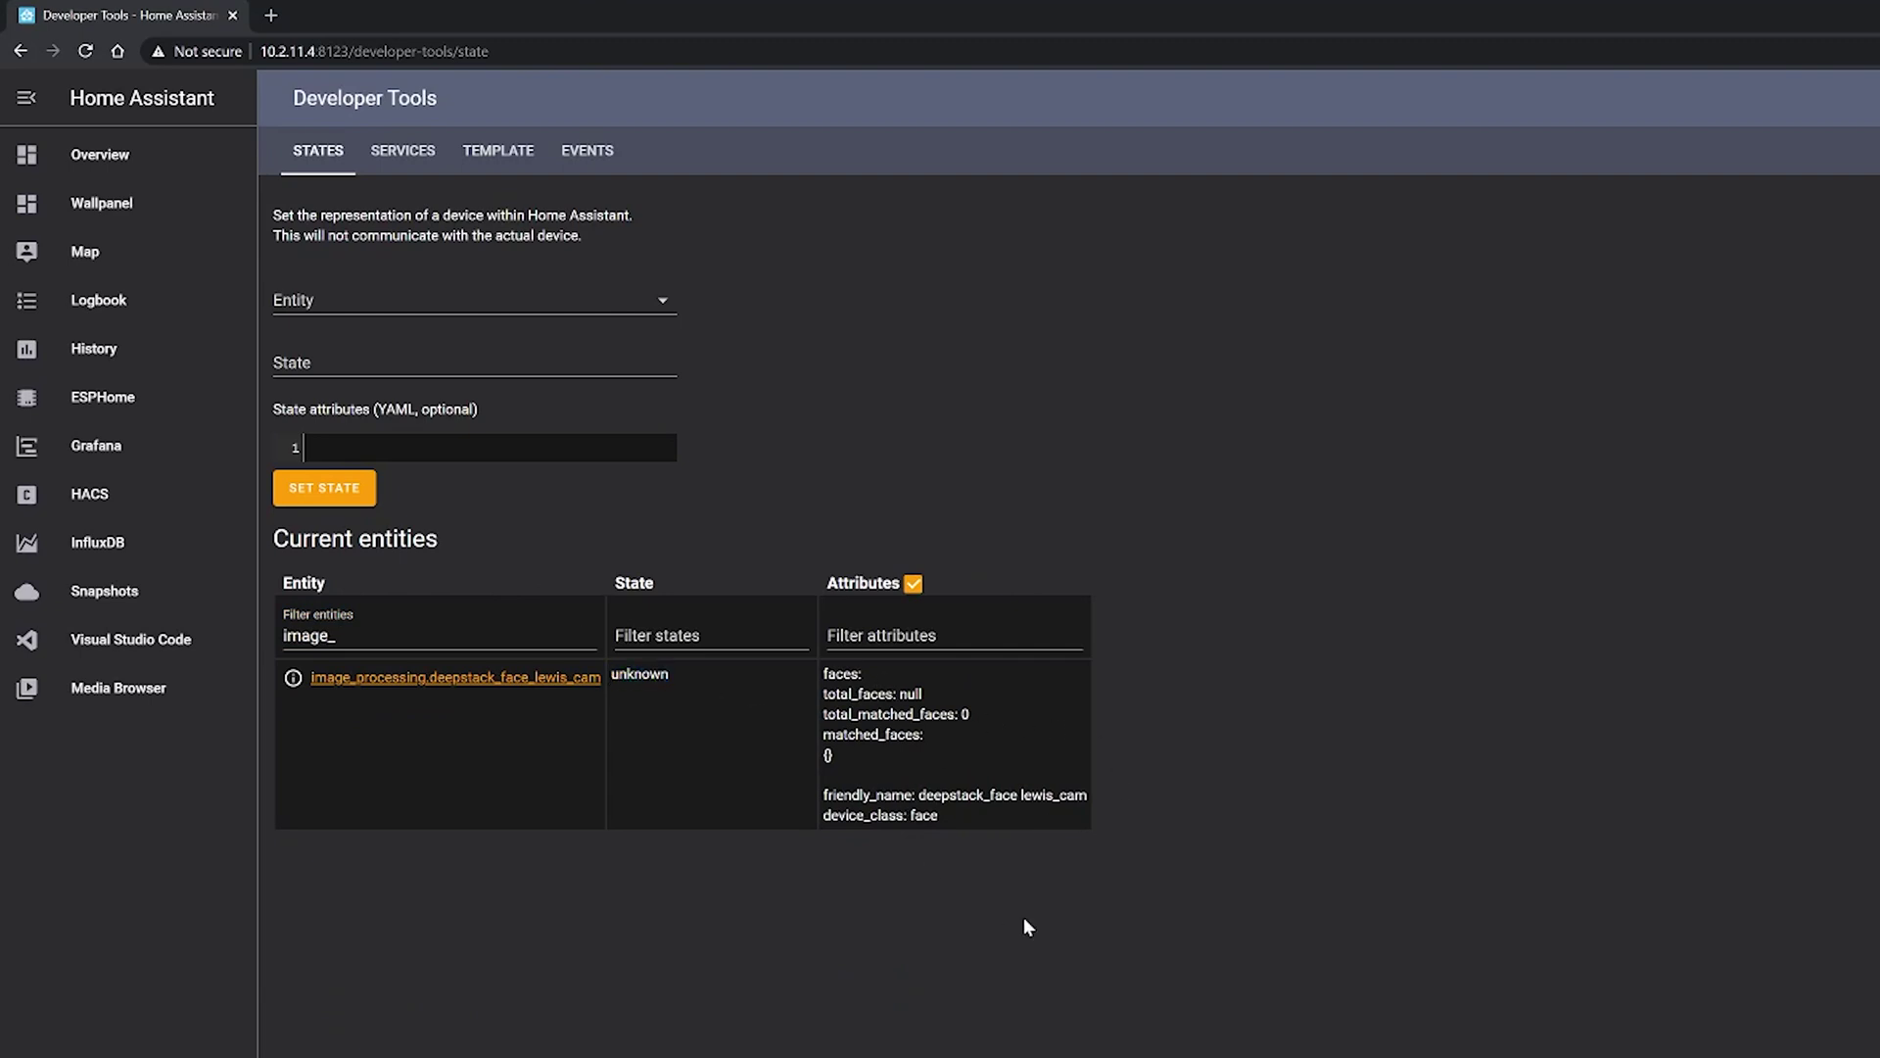
- Select the image_processing.scan service targeting the deepstack_face camera entity
click(389, 154)
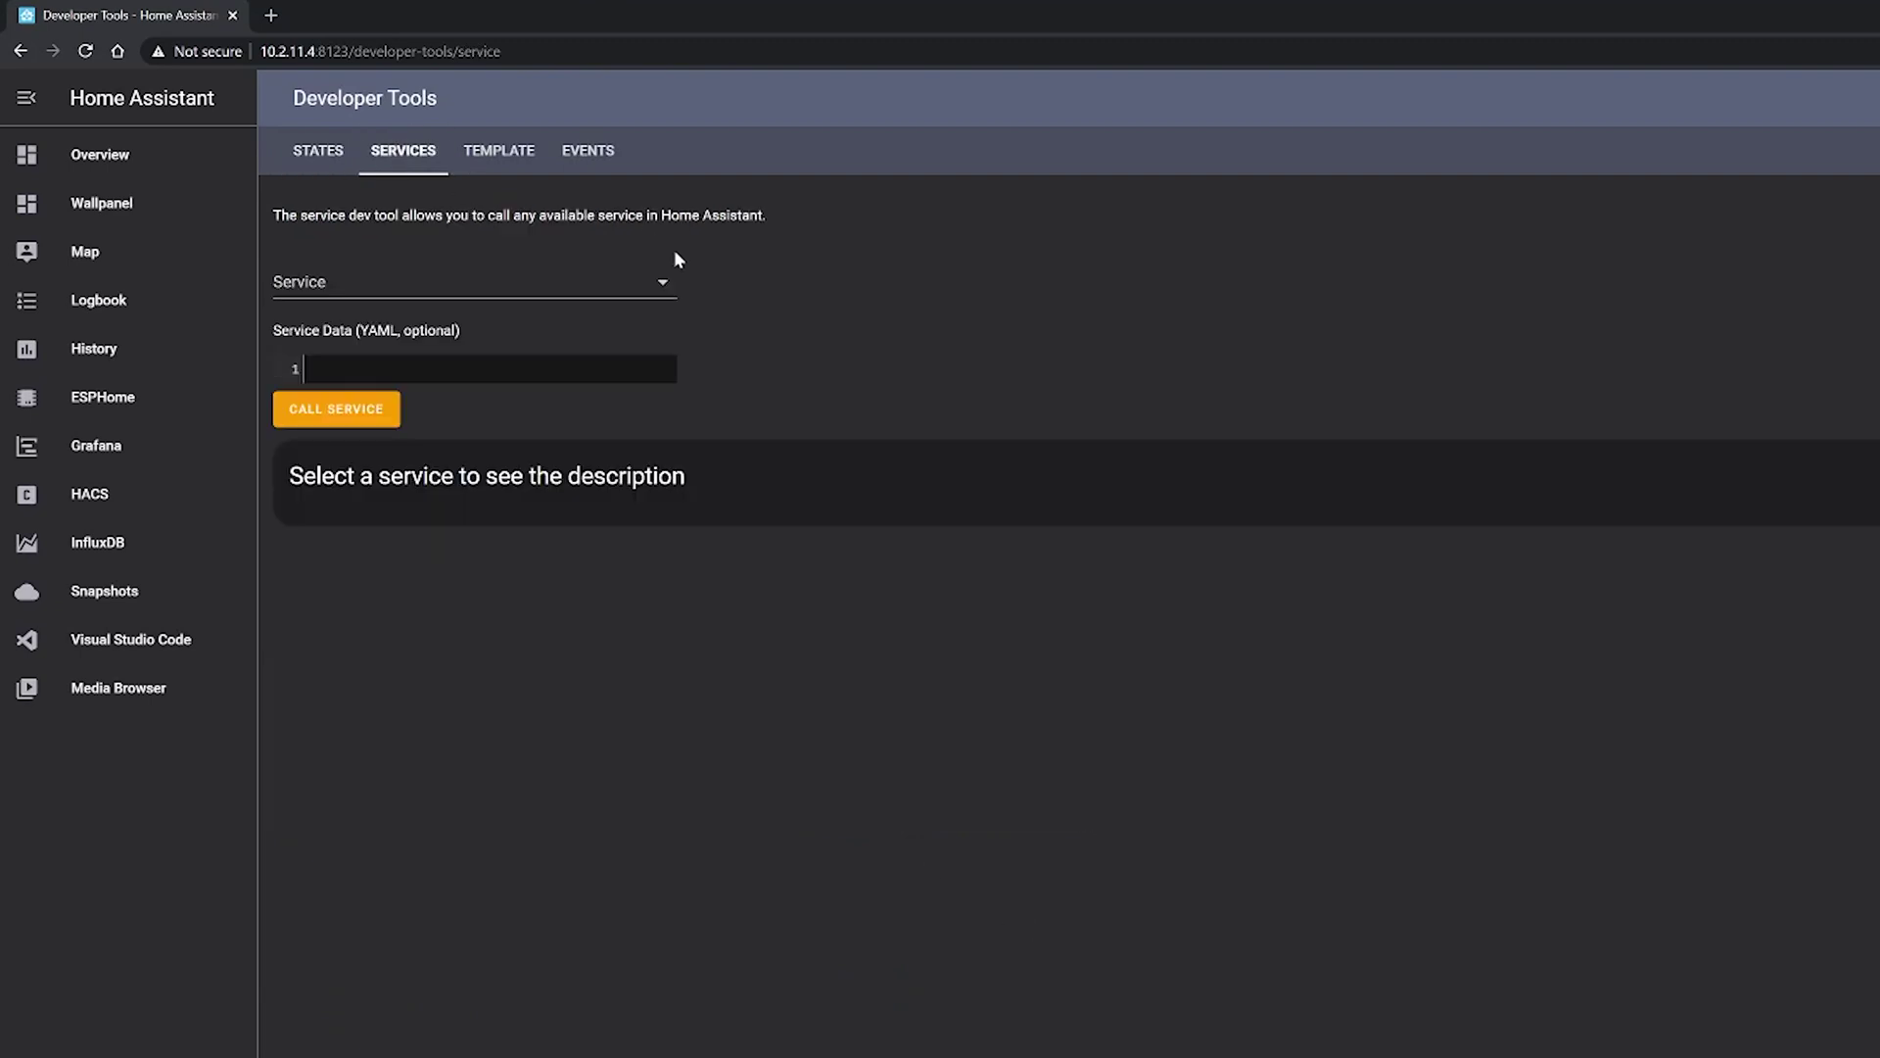
click(561, 286)
text(image_)
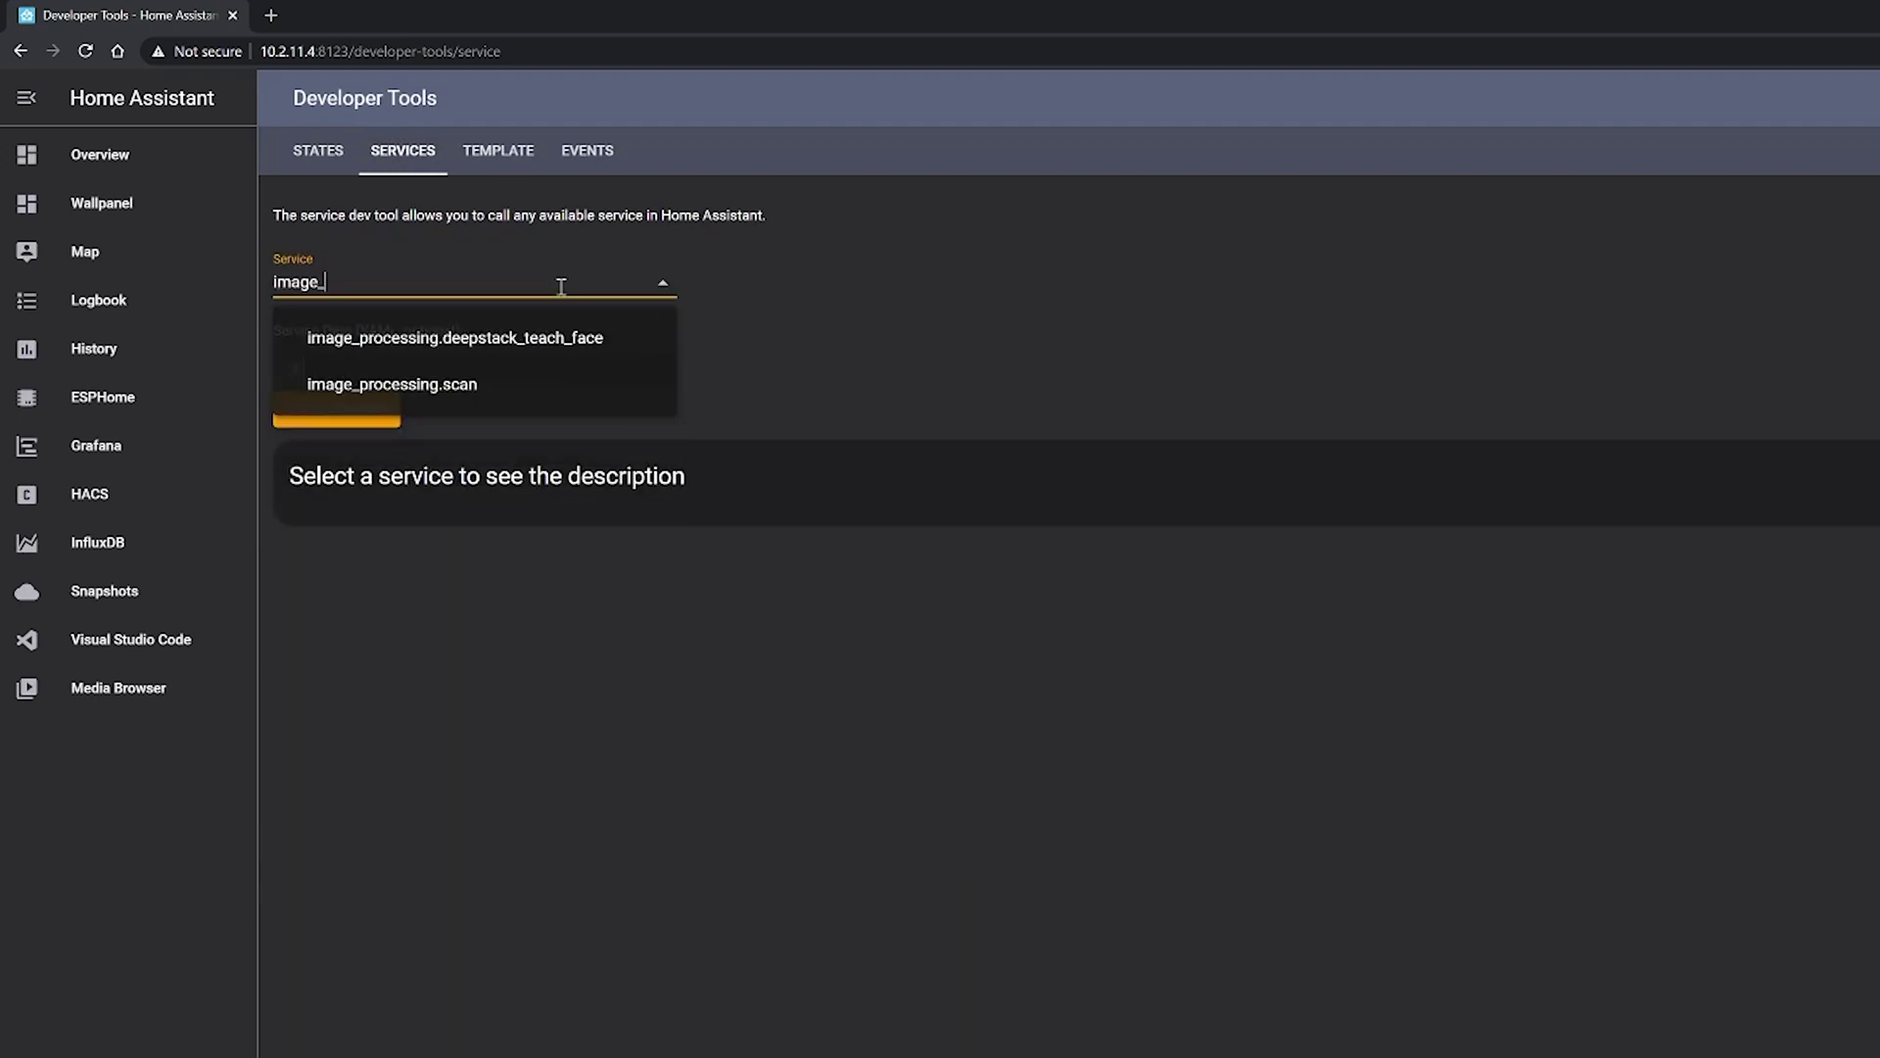
text(processing.scan)
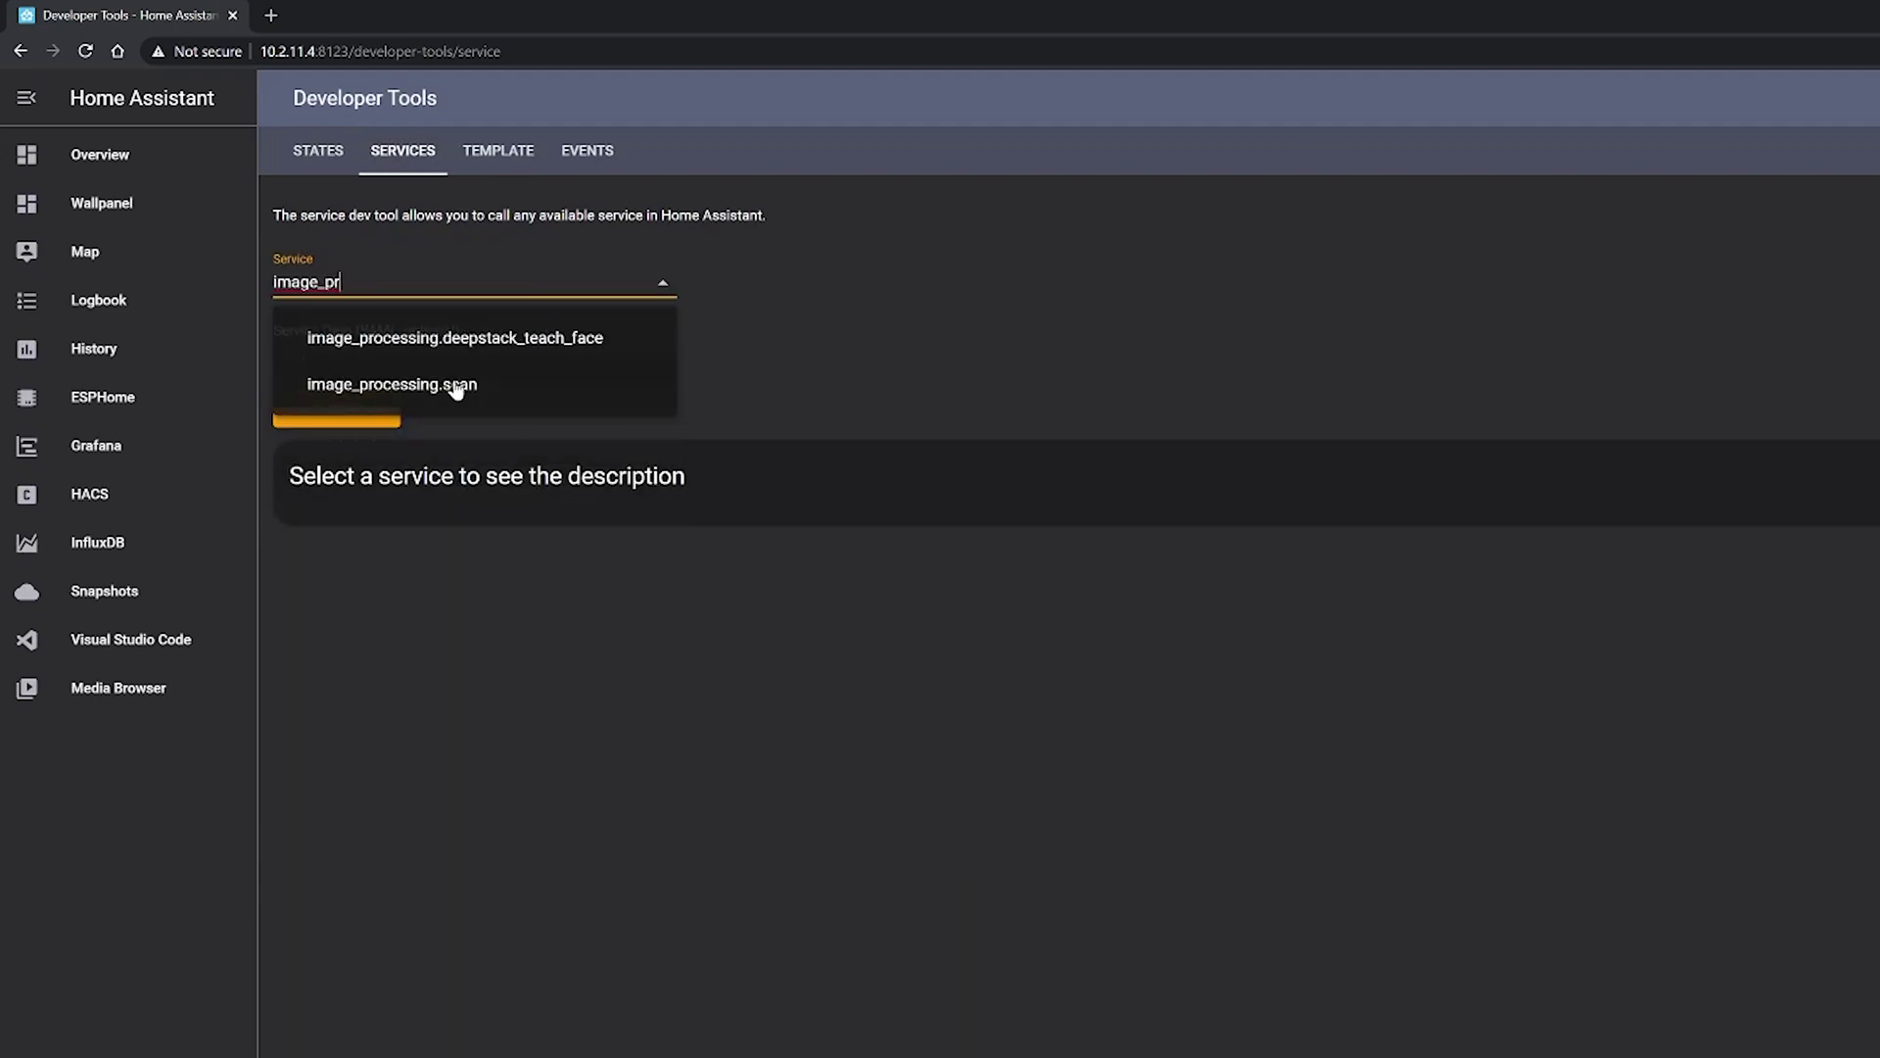
click(458, 386)
click(663, 349)
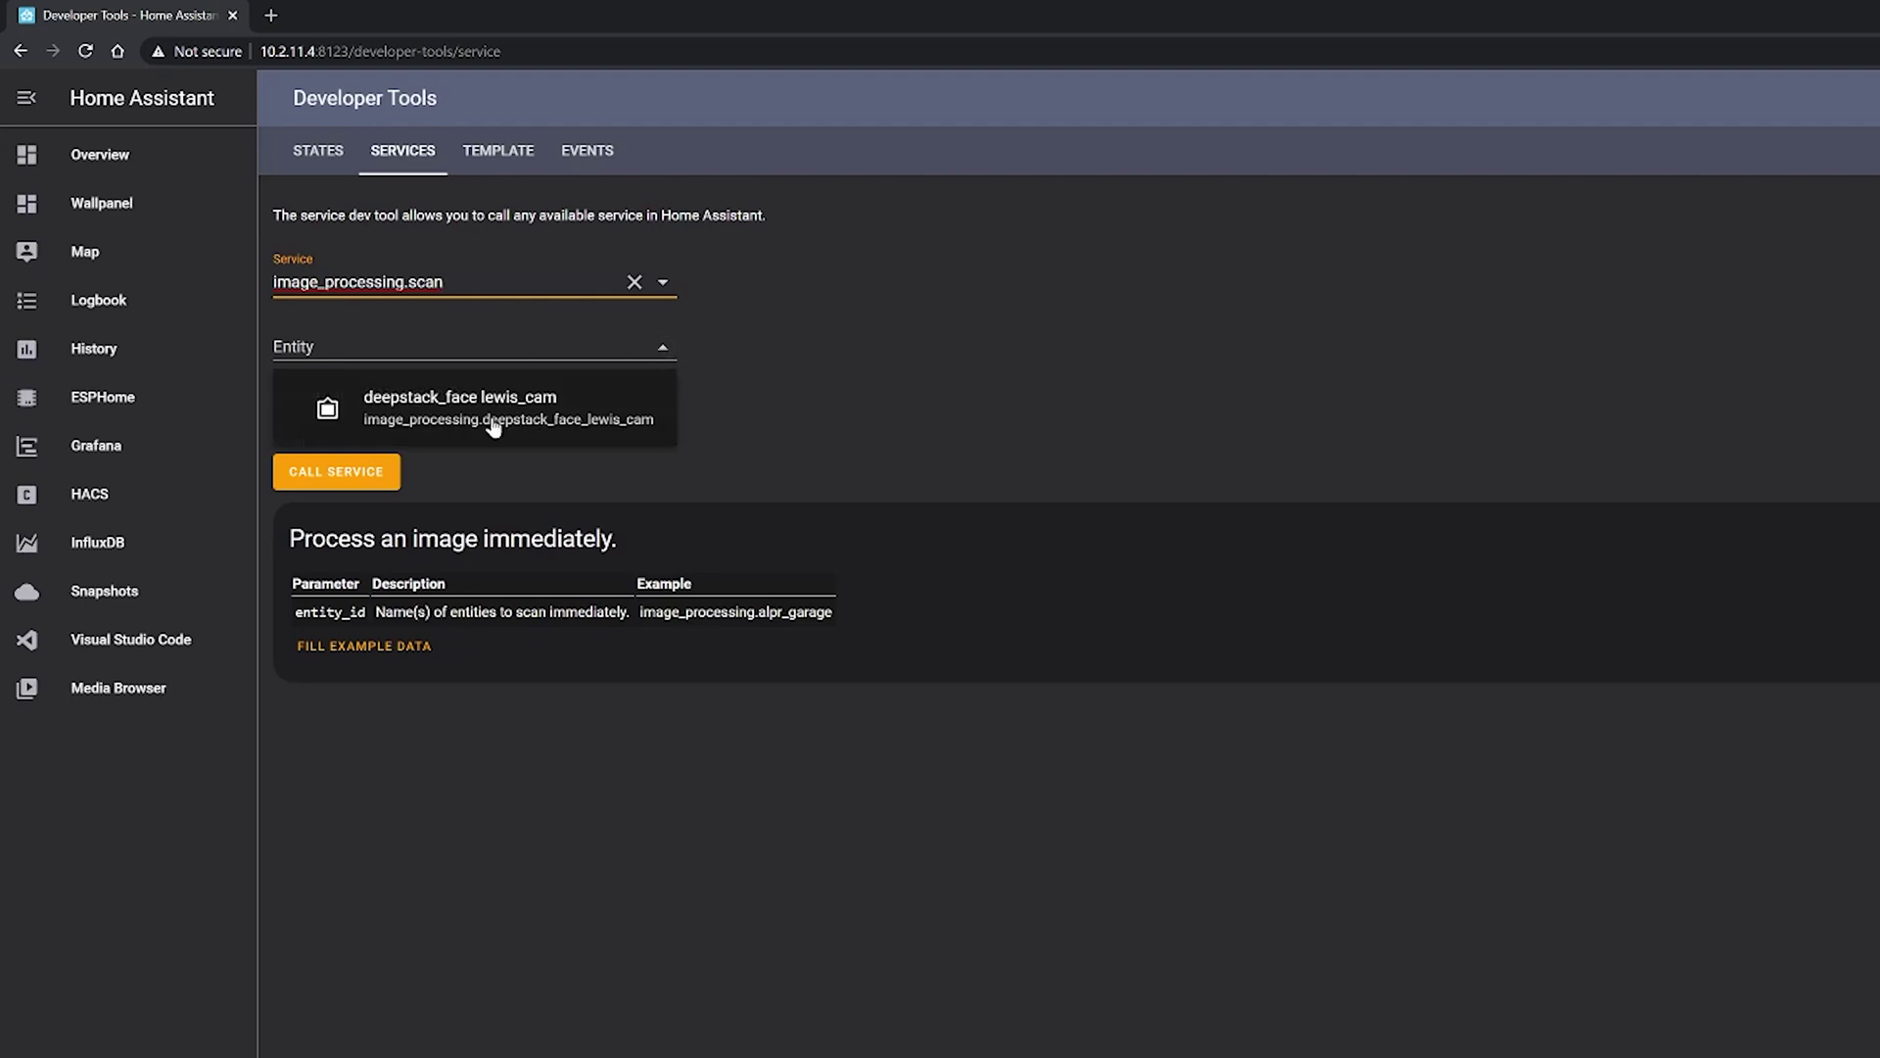
click(493, 427)
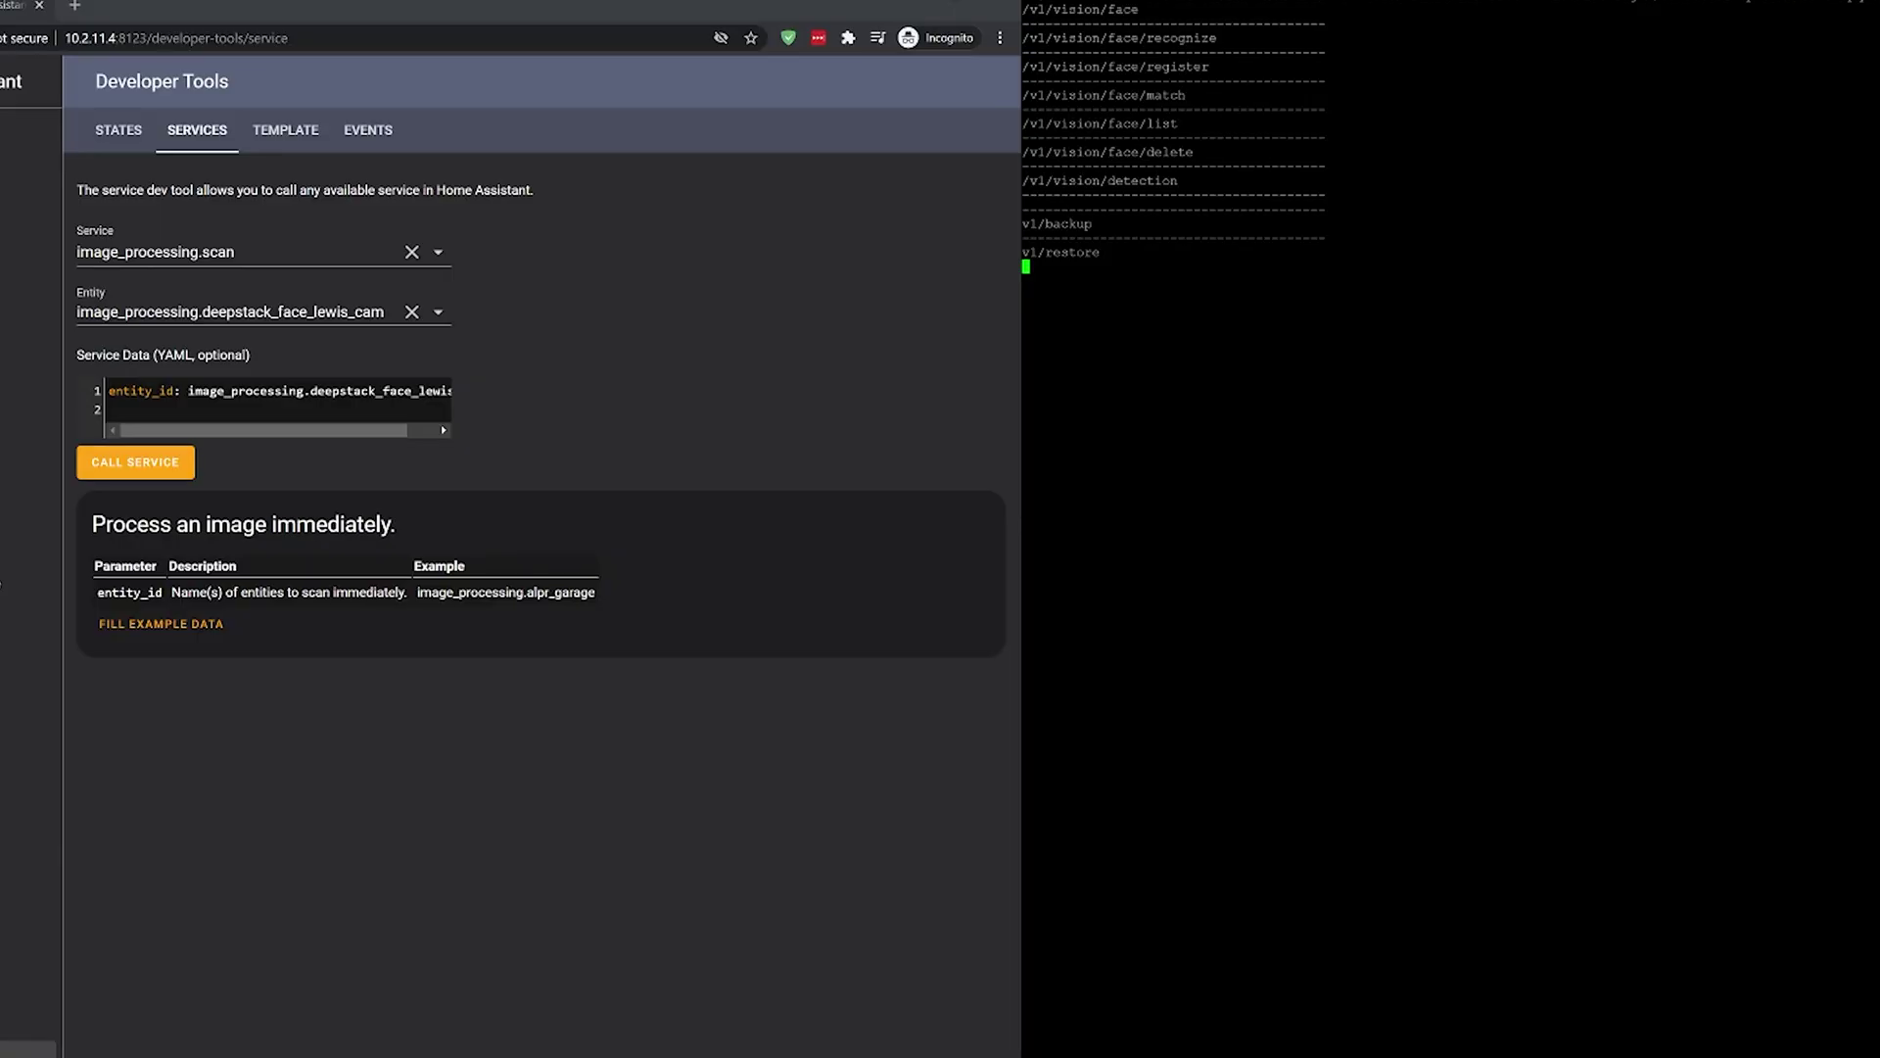
click(168, 468)
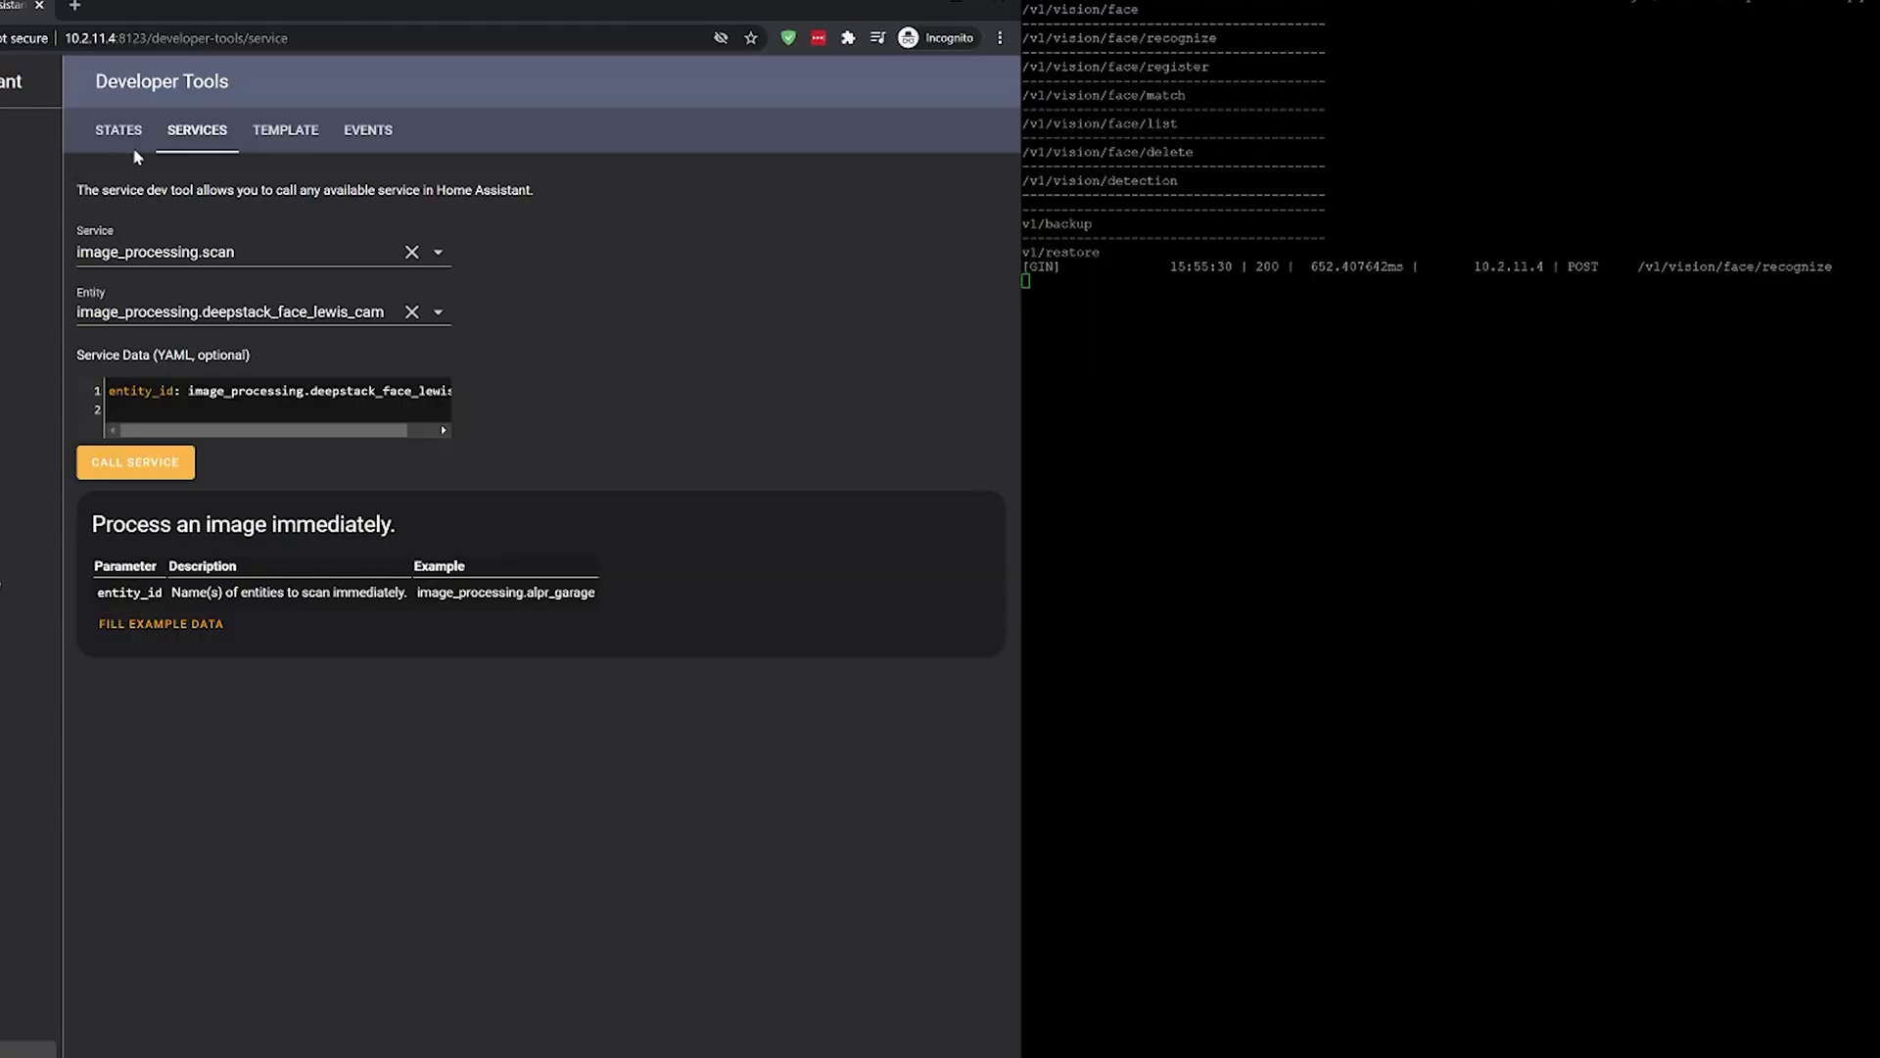
- Verify the deepstack_face state and total_faces are 1, then open the first face photo
click(132, 145)
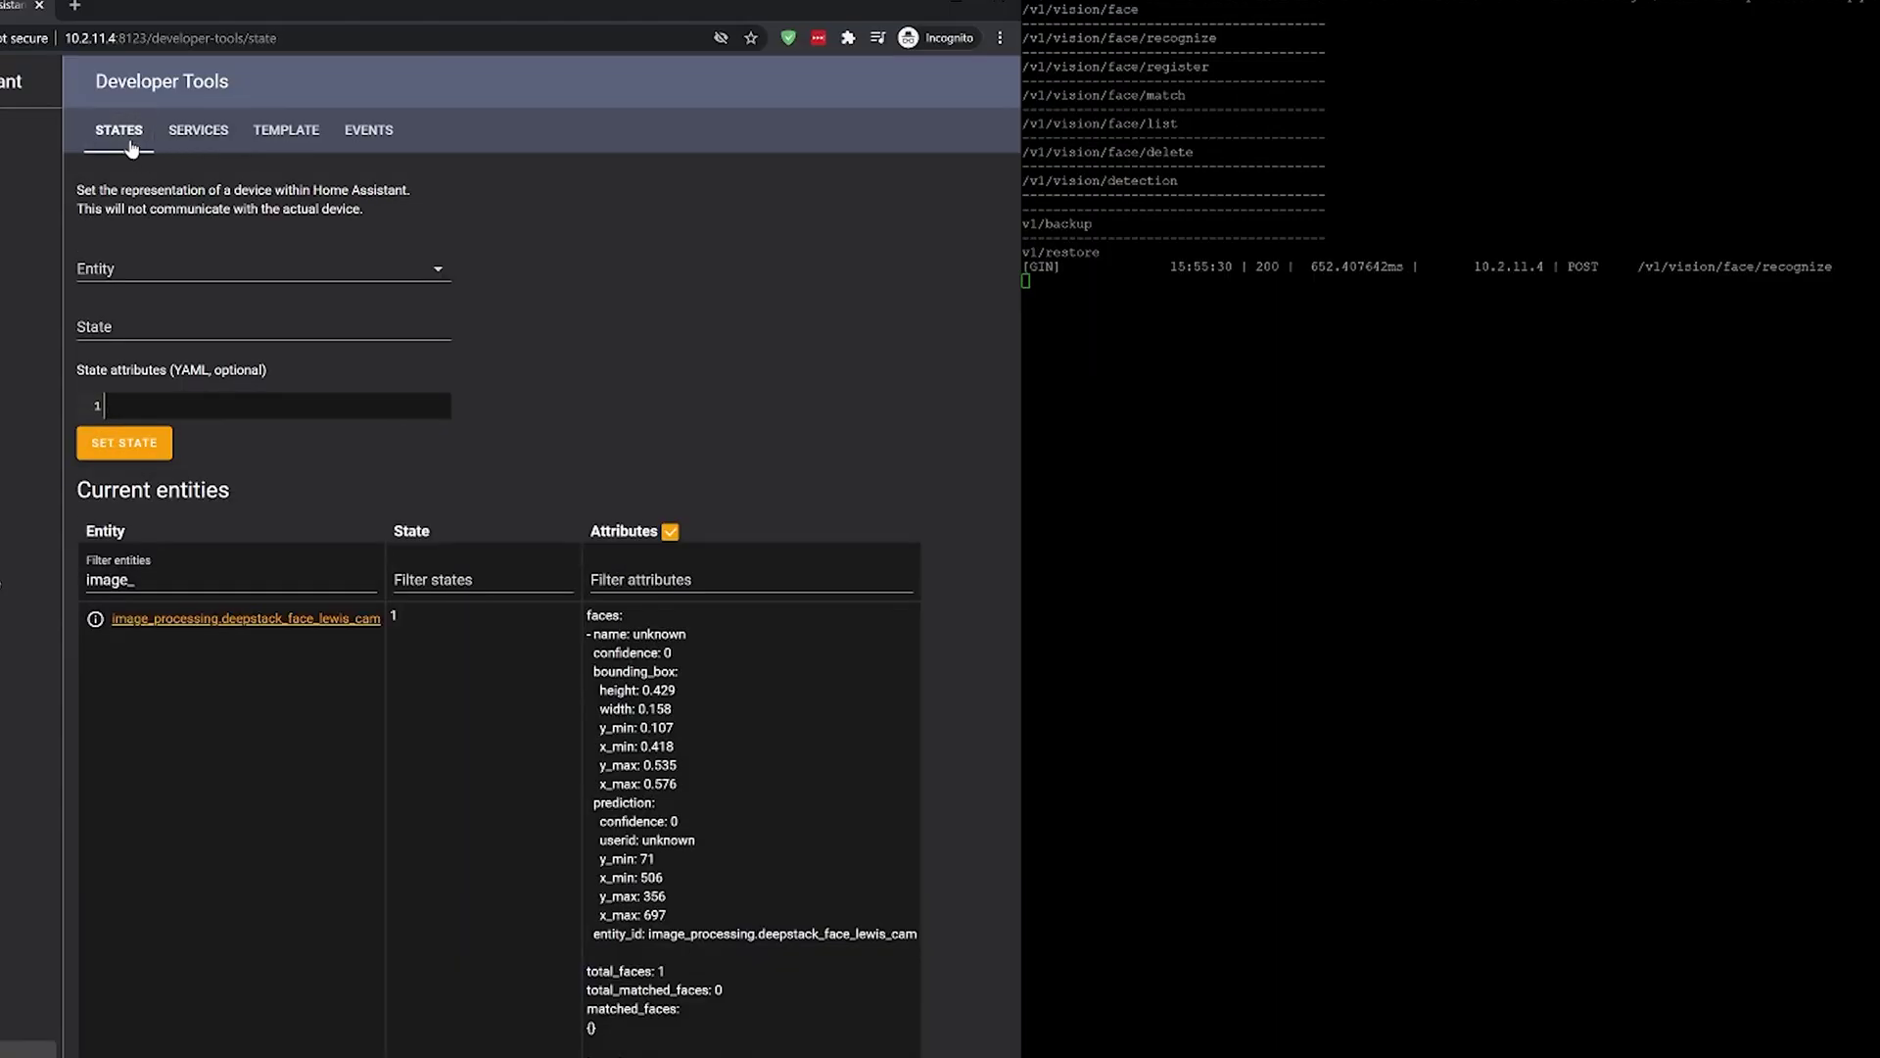
double_click(392, 614)
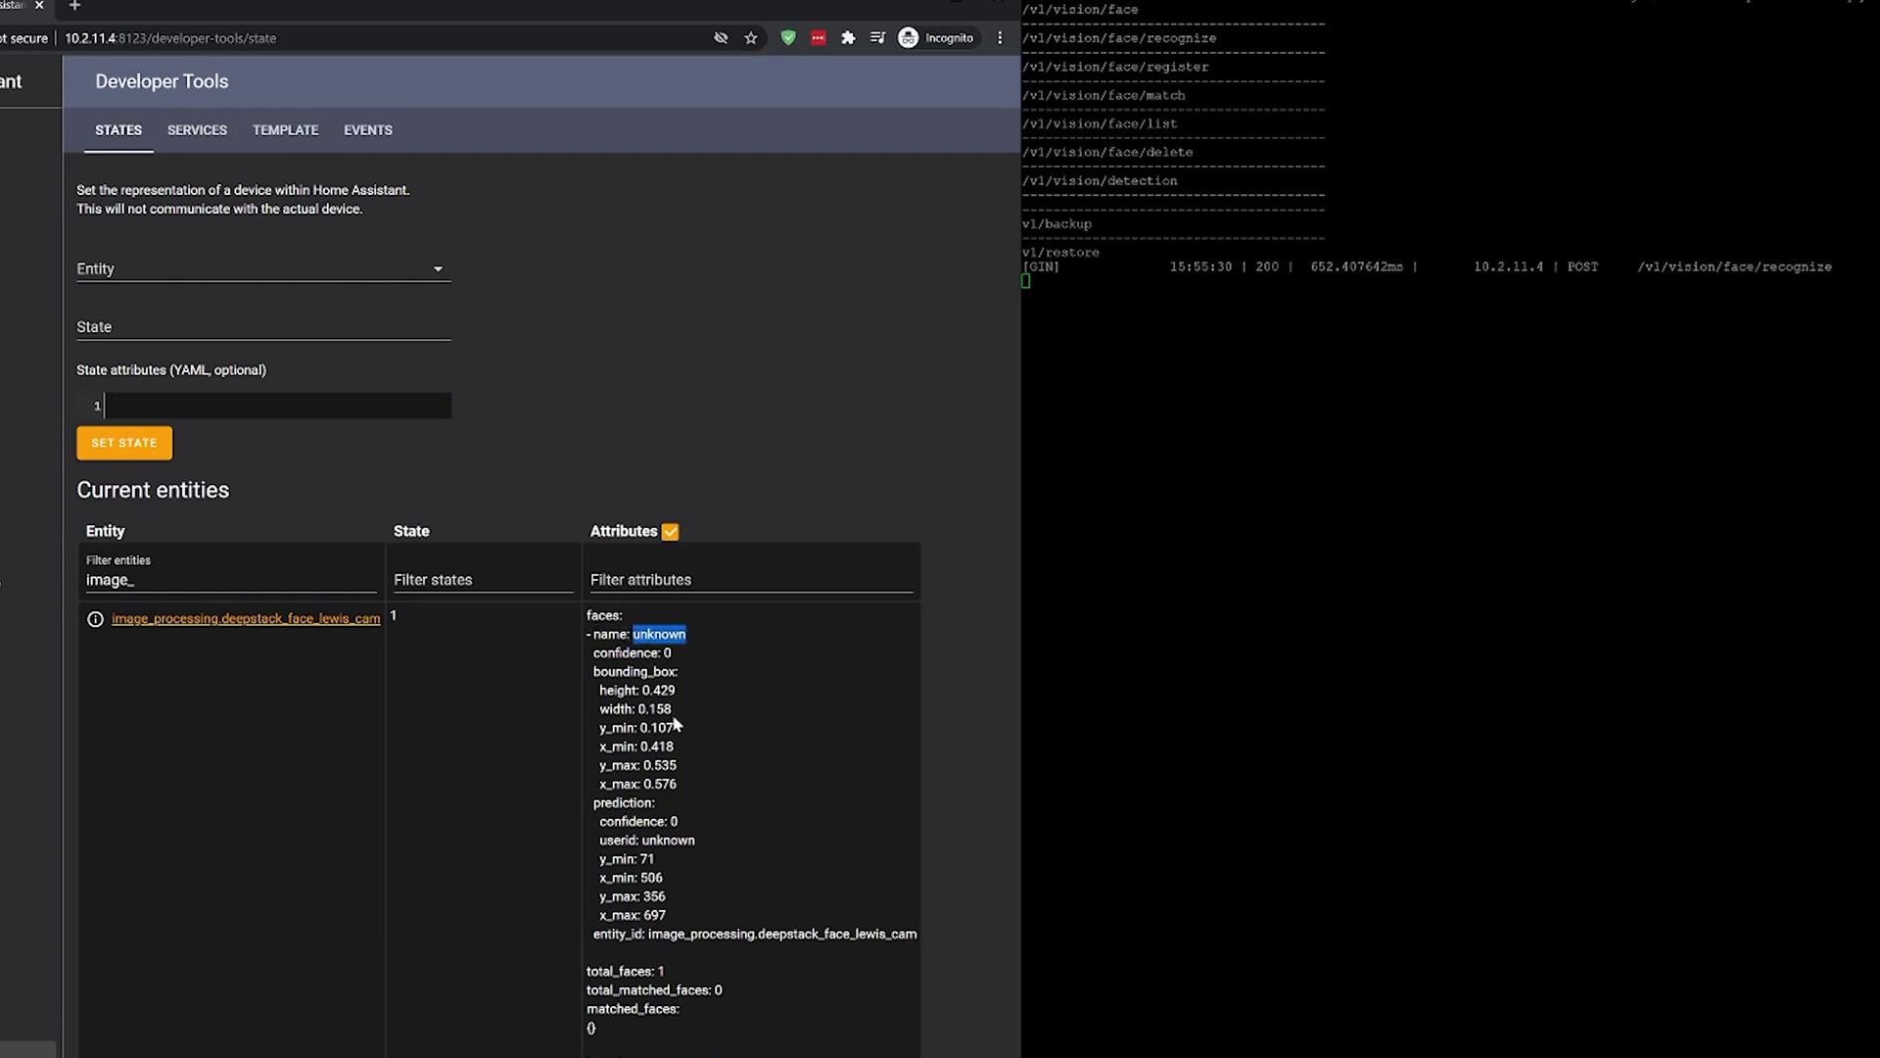
drag(666, 971, 596, 994)
click(683, 1011)
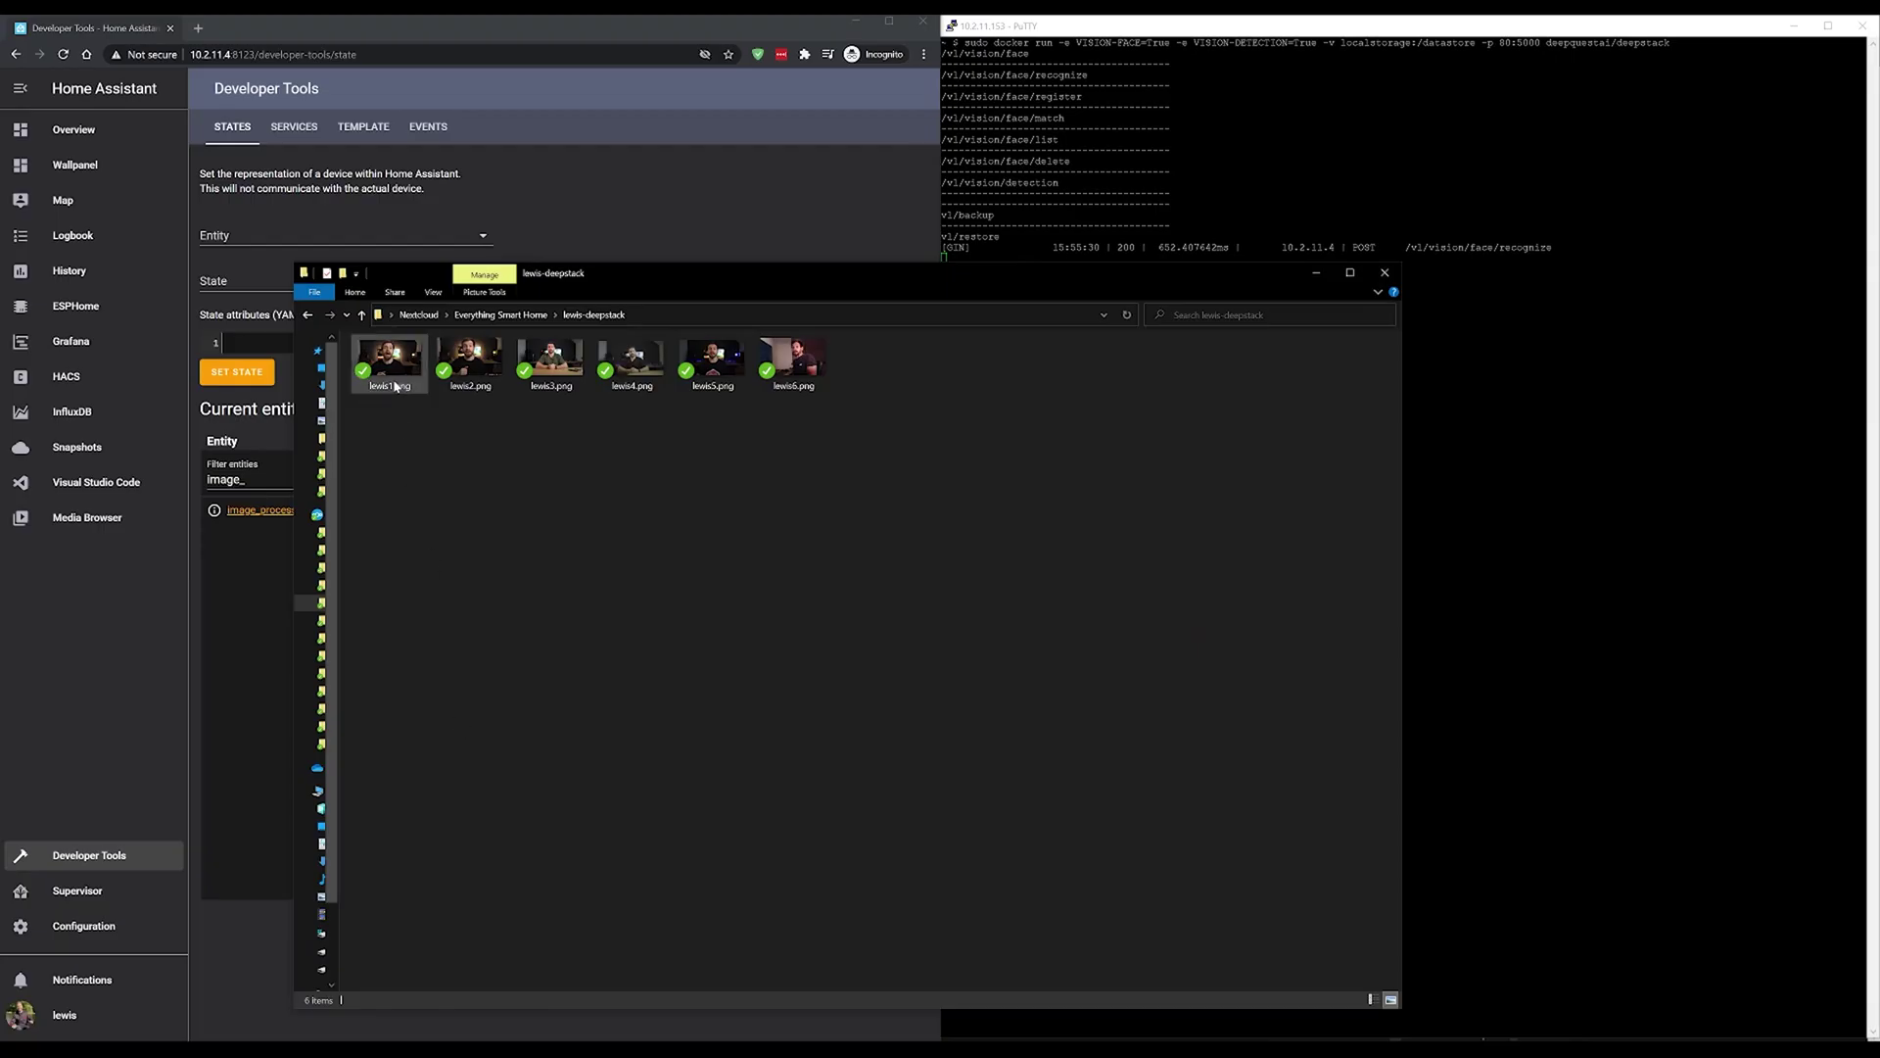
double_click(395, 385)
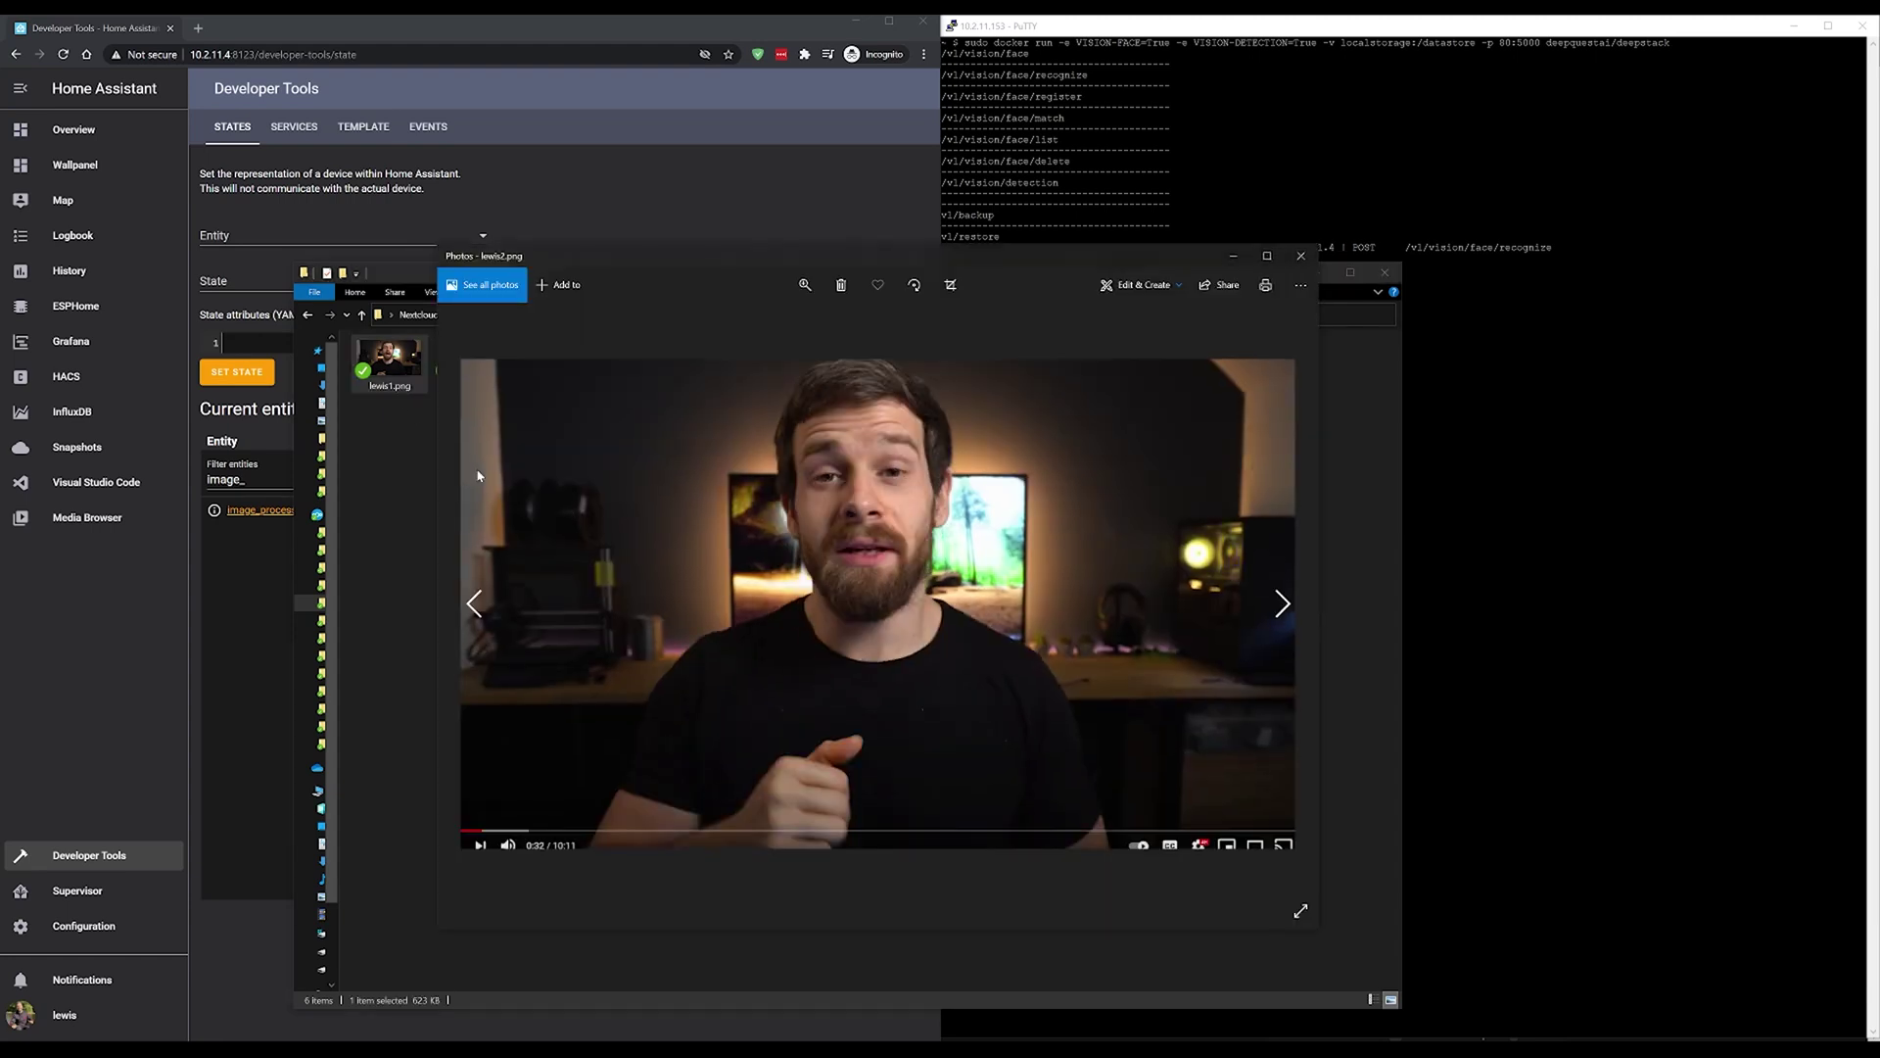
- Step through the six face photos, close the viewer, and expand the www folder
key(Right)
key(Right)
key(Right)
key(Right)
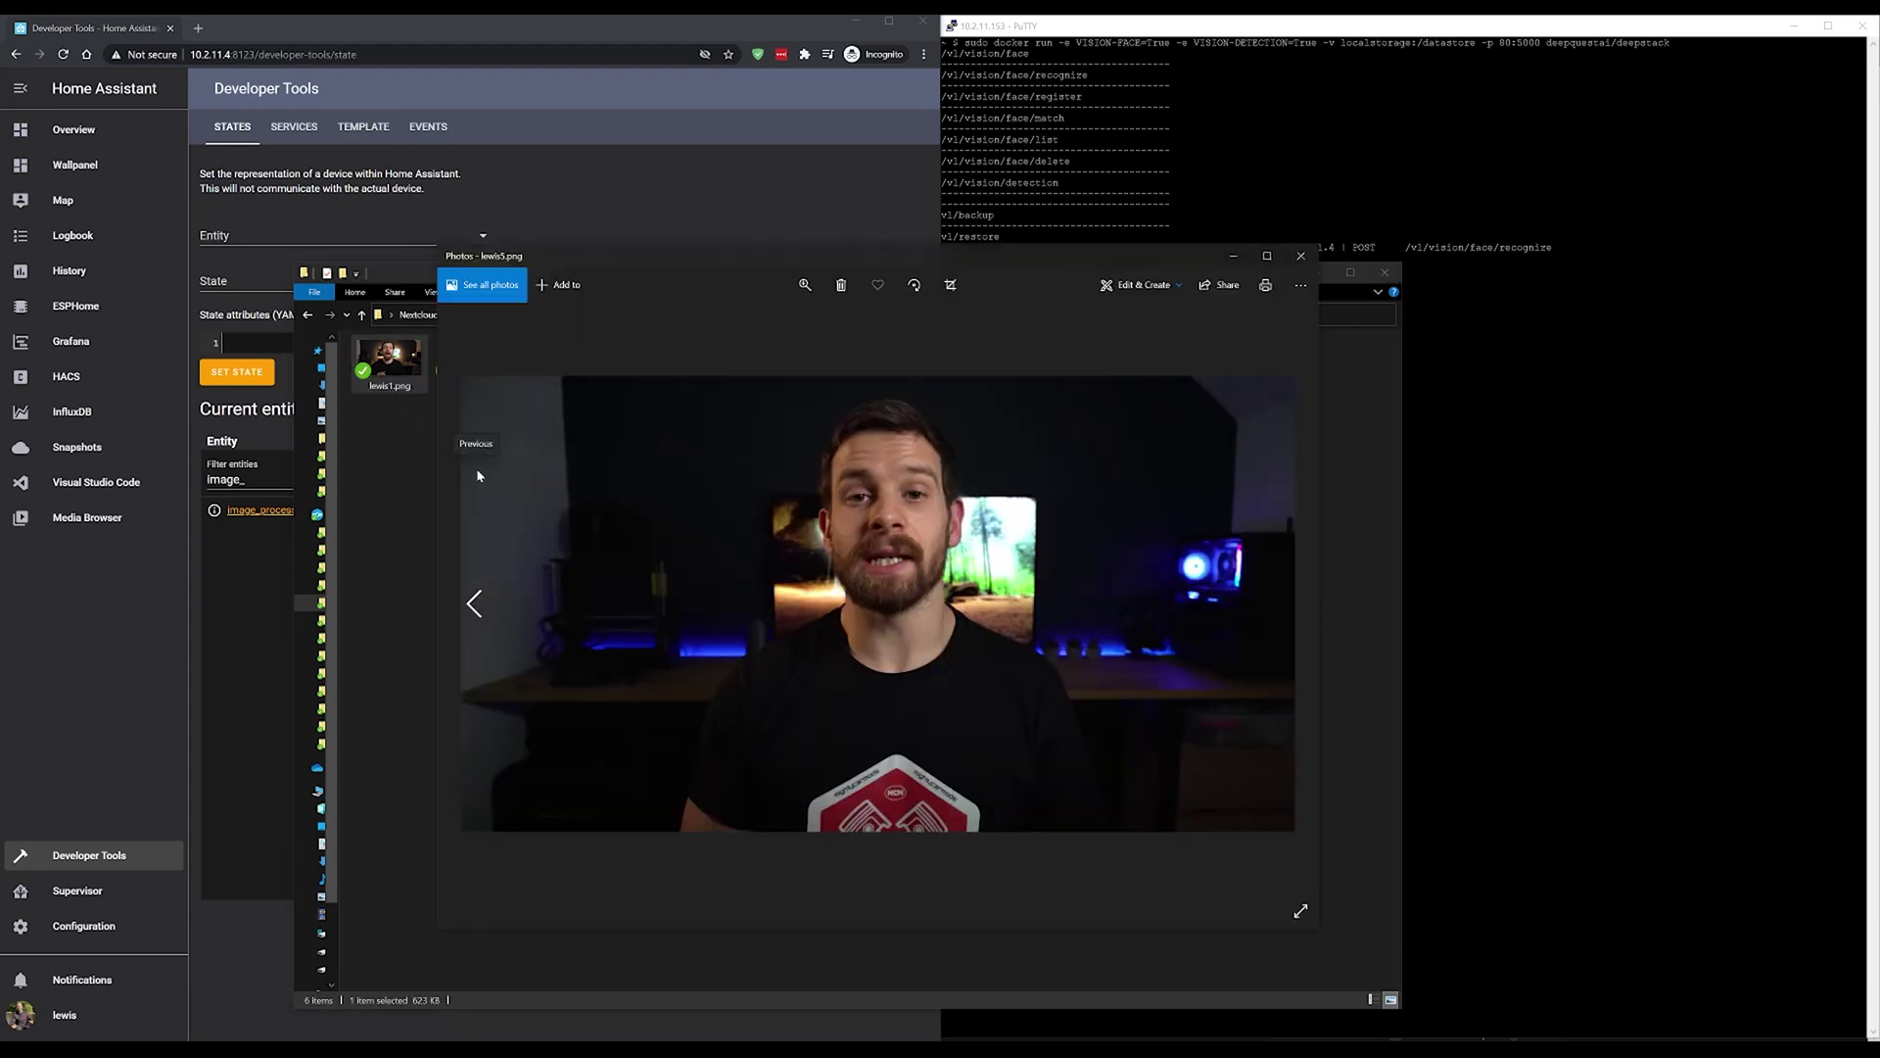
click(1301, 255)
click(854, 470)
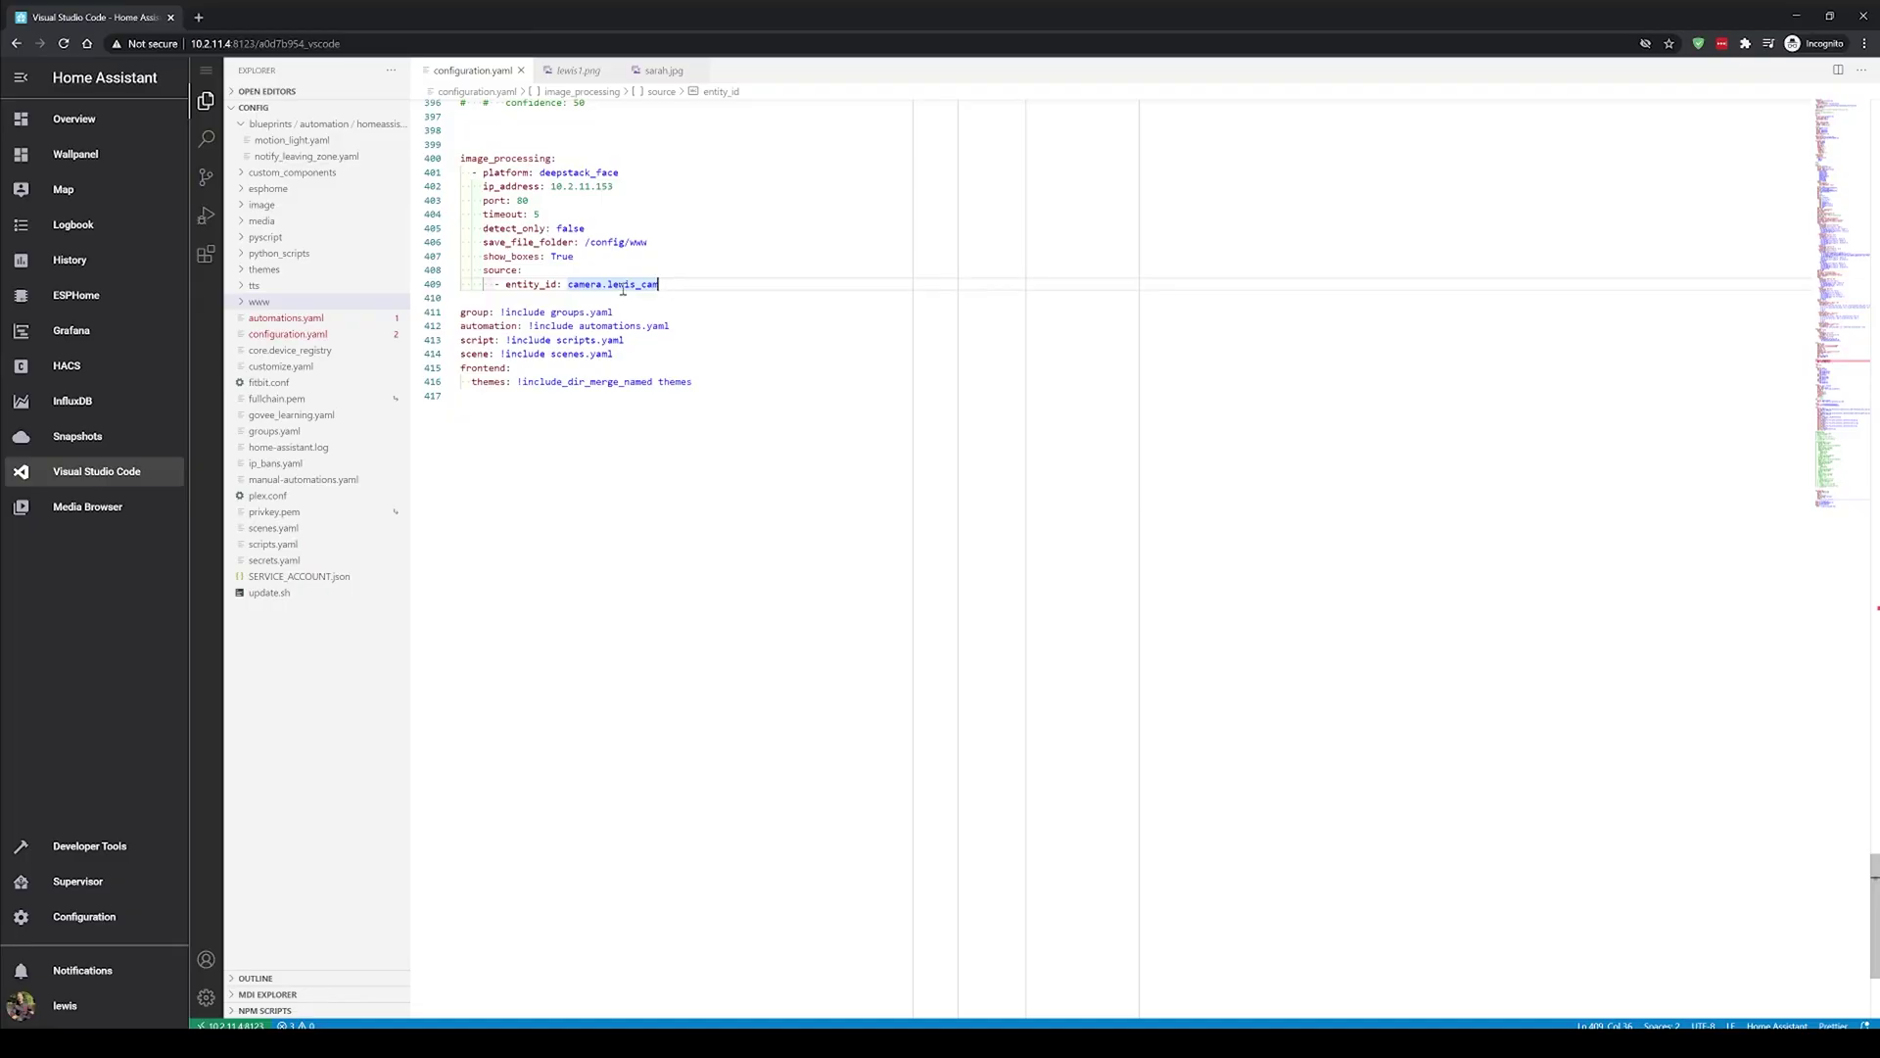
click(242, 304)
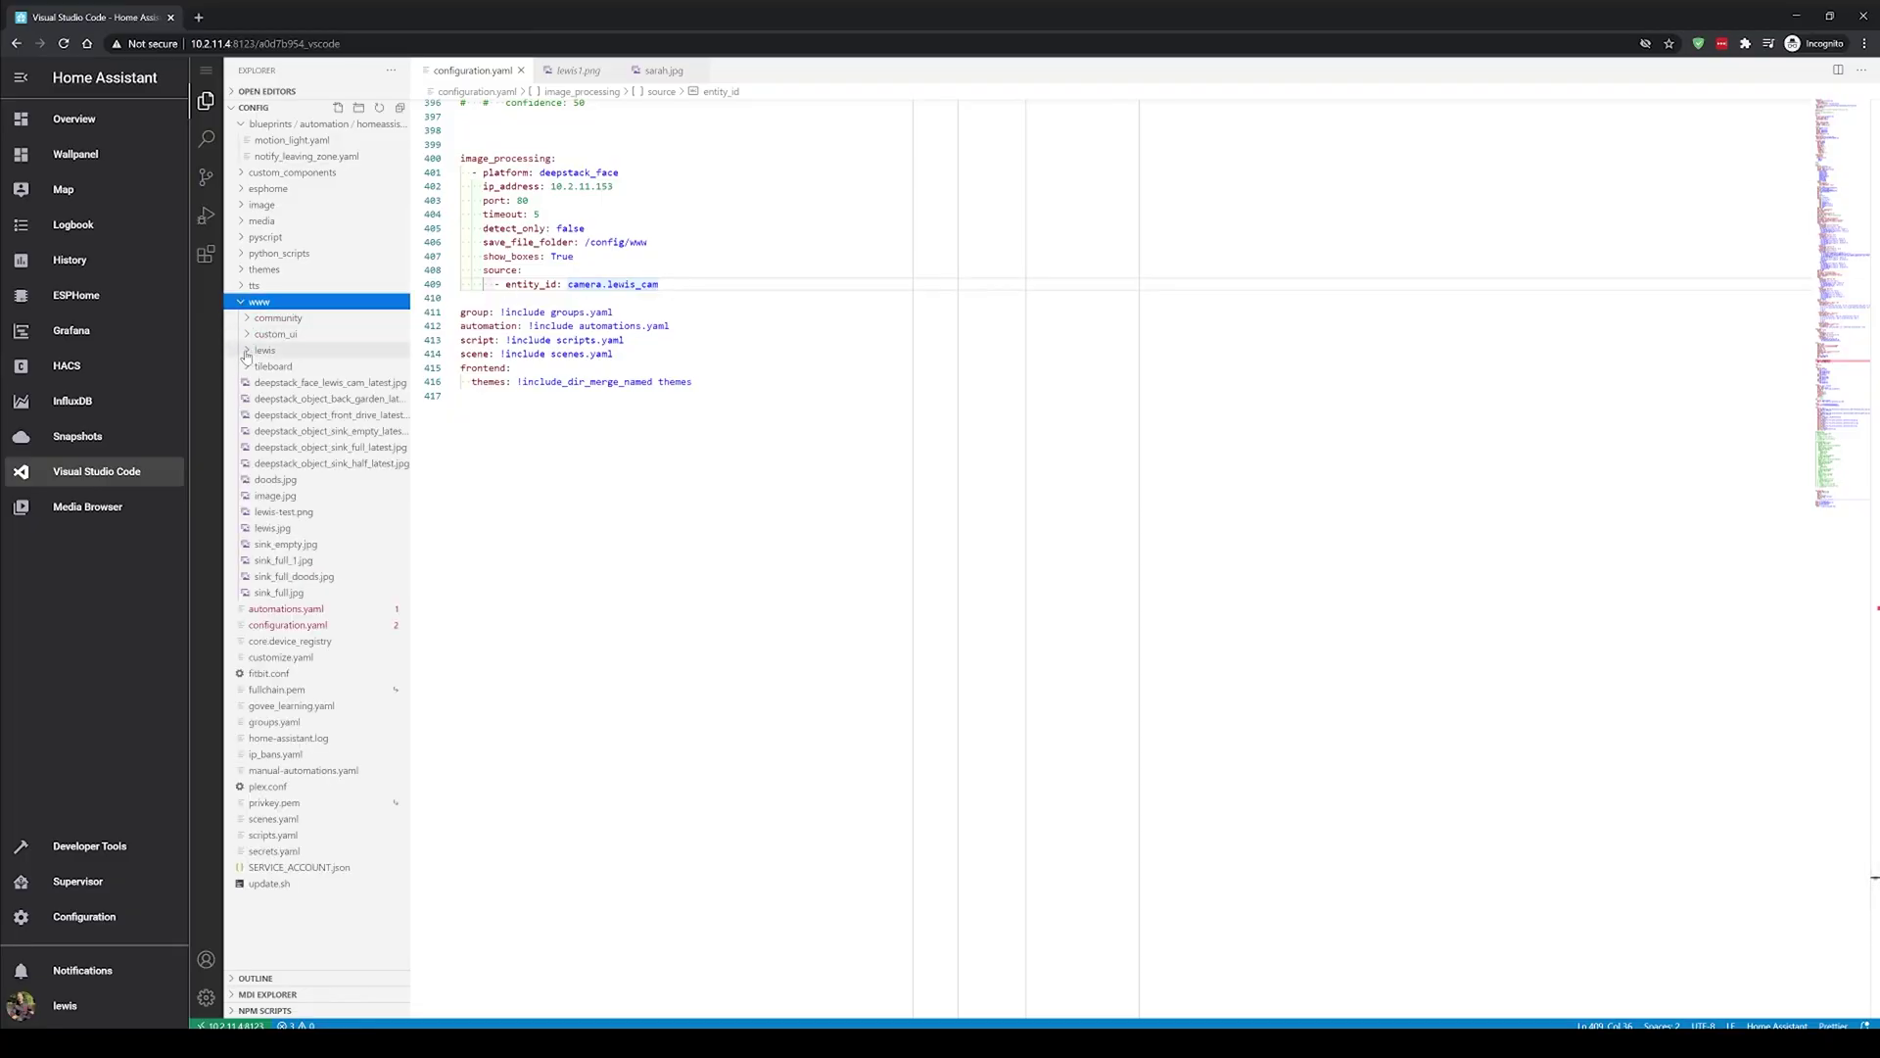
- Preview the first four training photos in the www subfolder, then reopen configuration.yaml
click(246, 352)
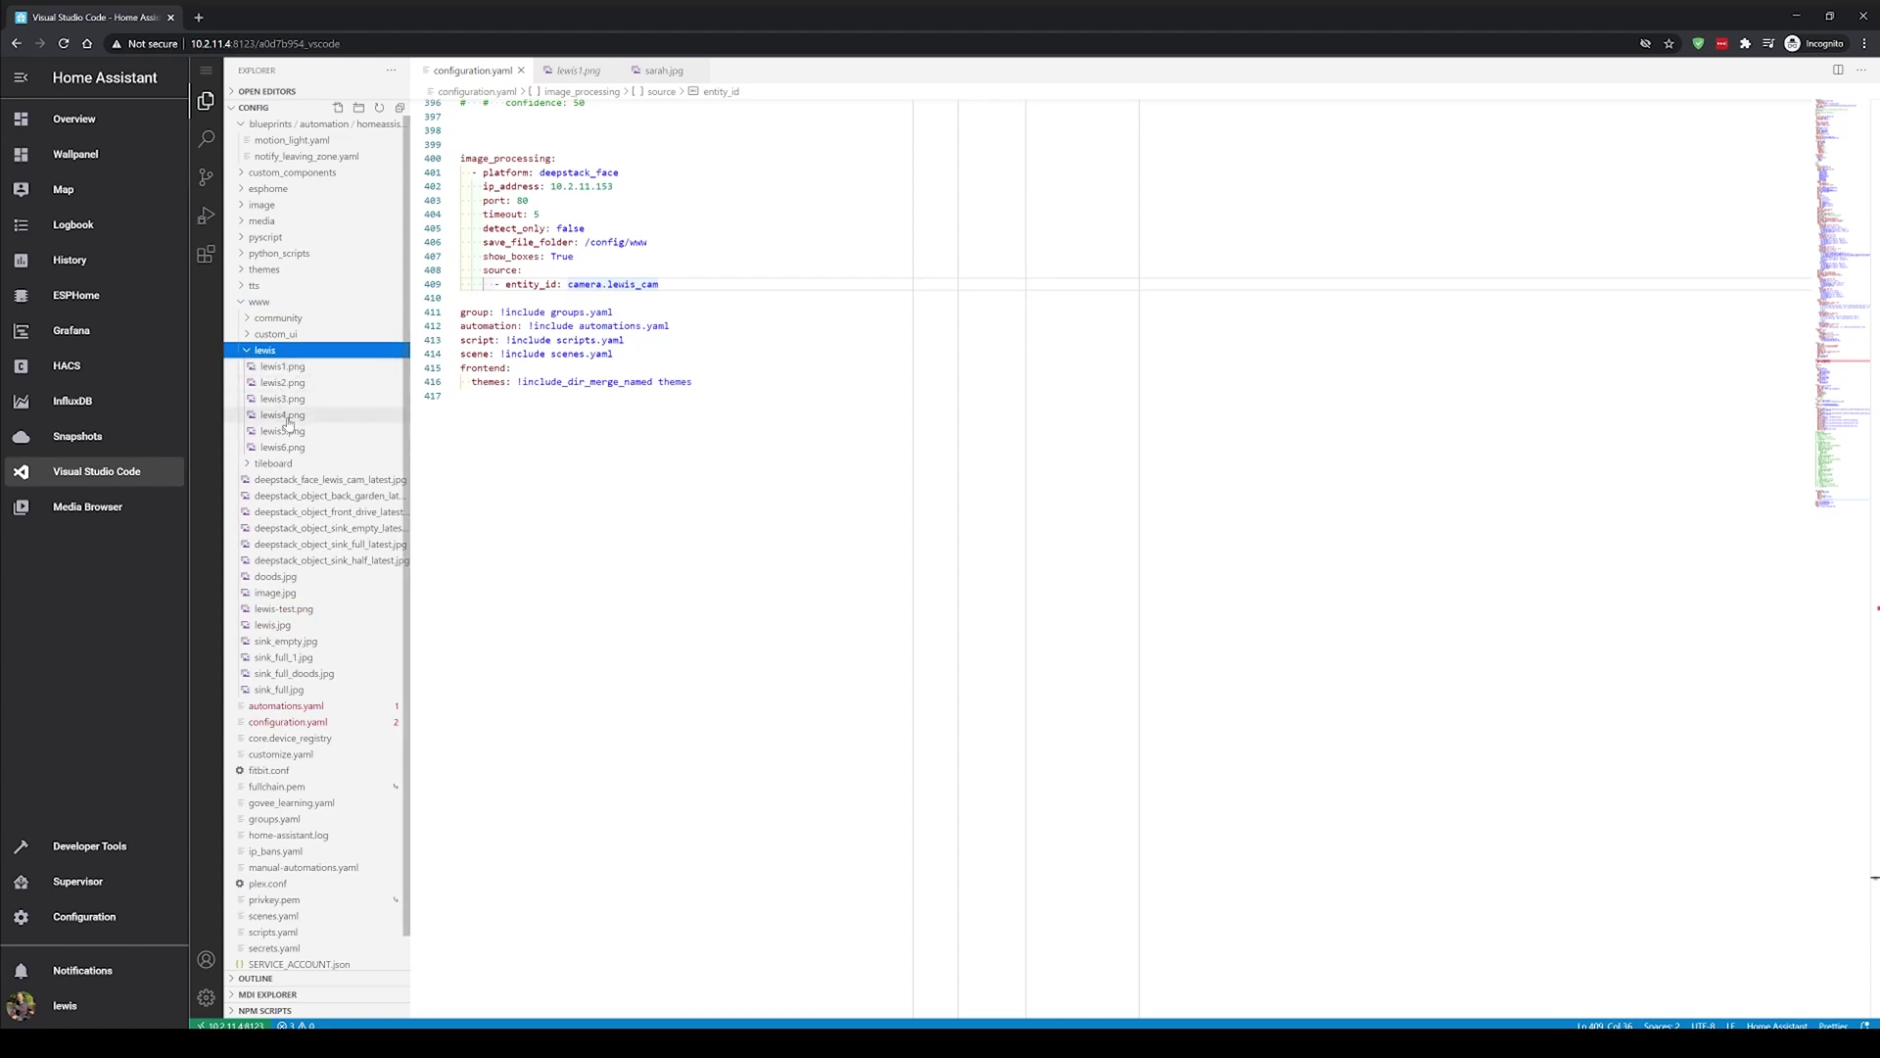
click(356, 368)
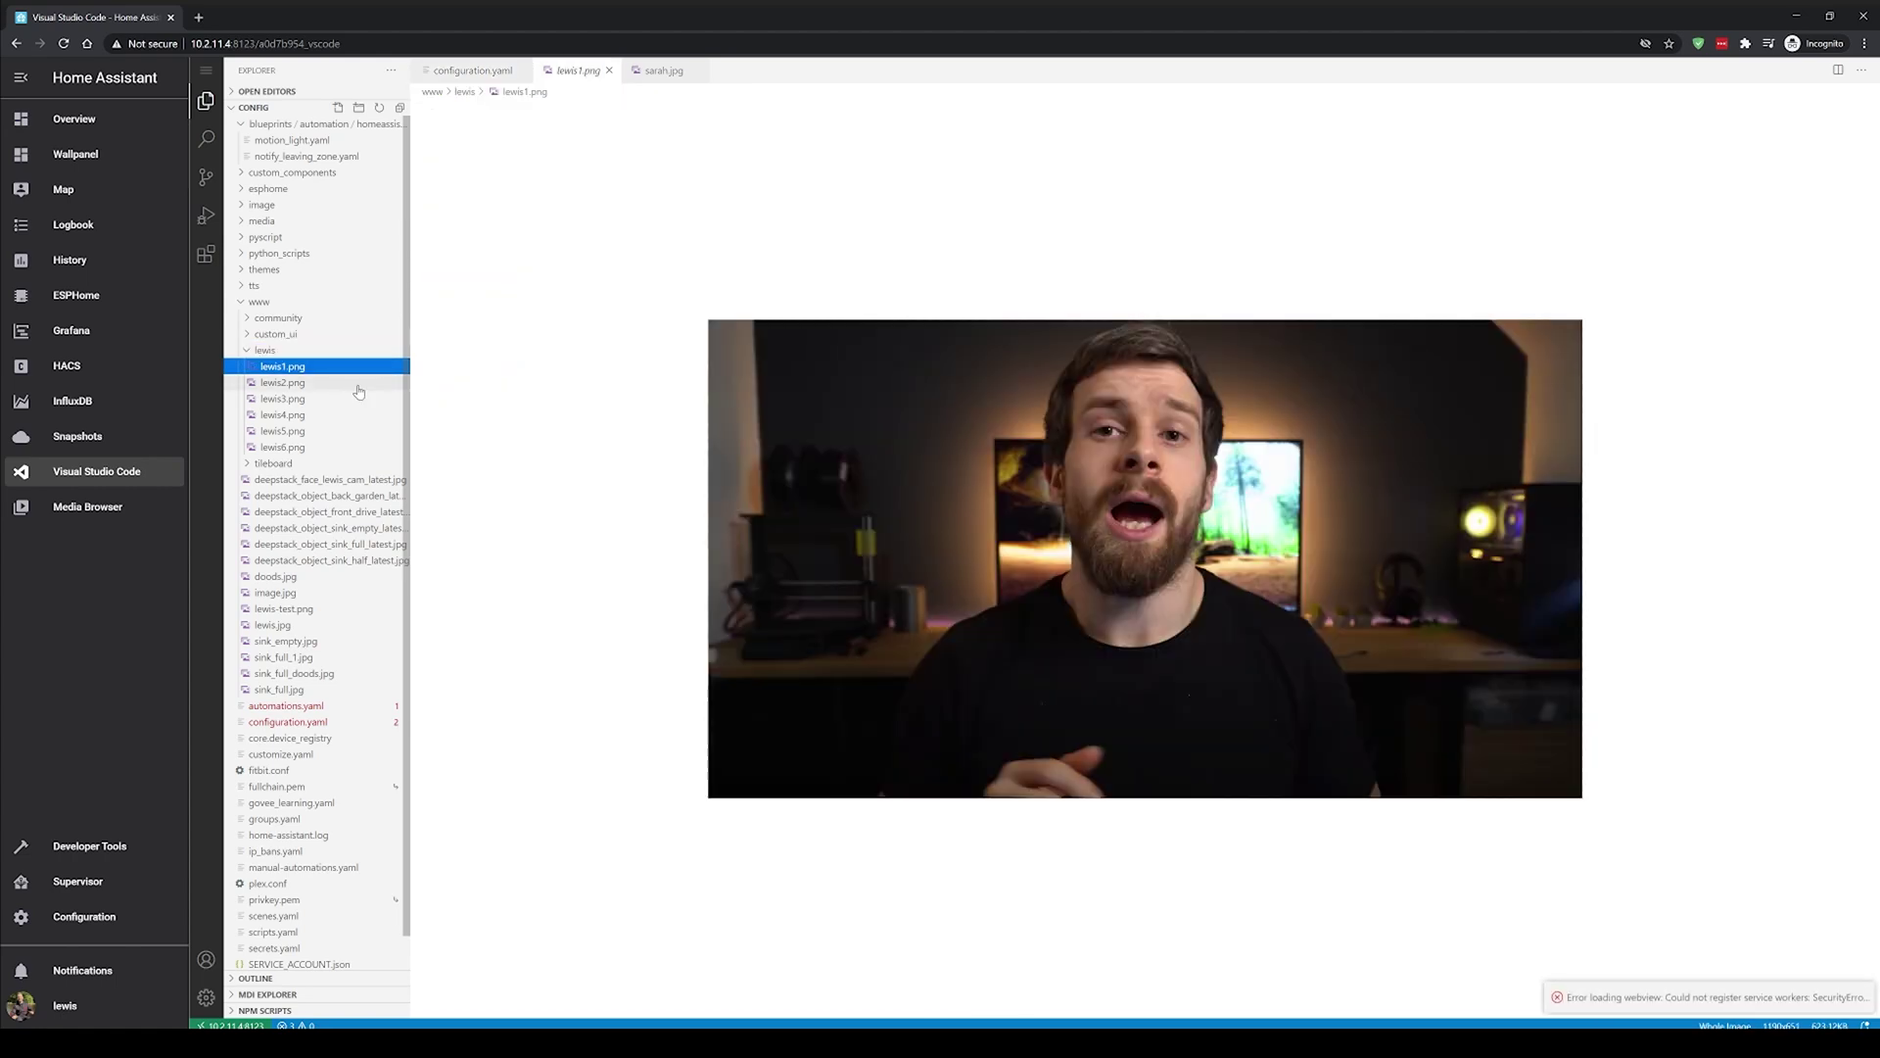
click(358, 383)
click(359, 398)
click(363, 416)
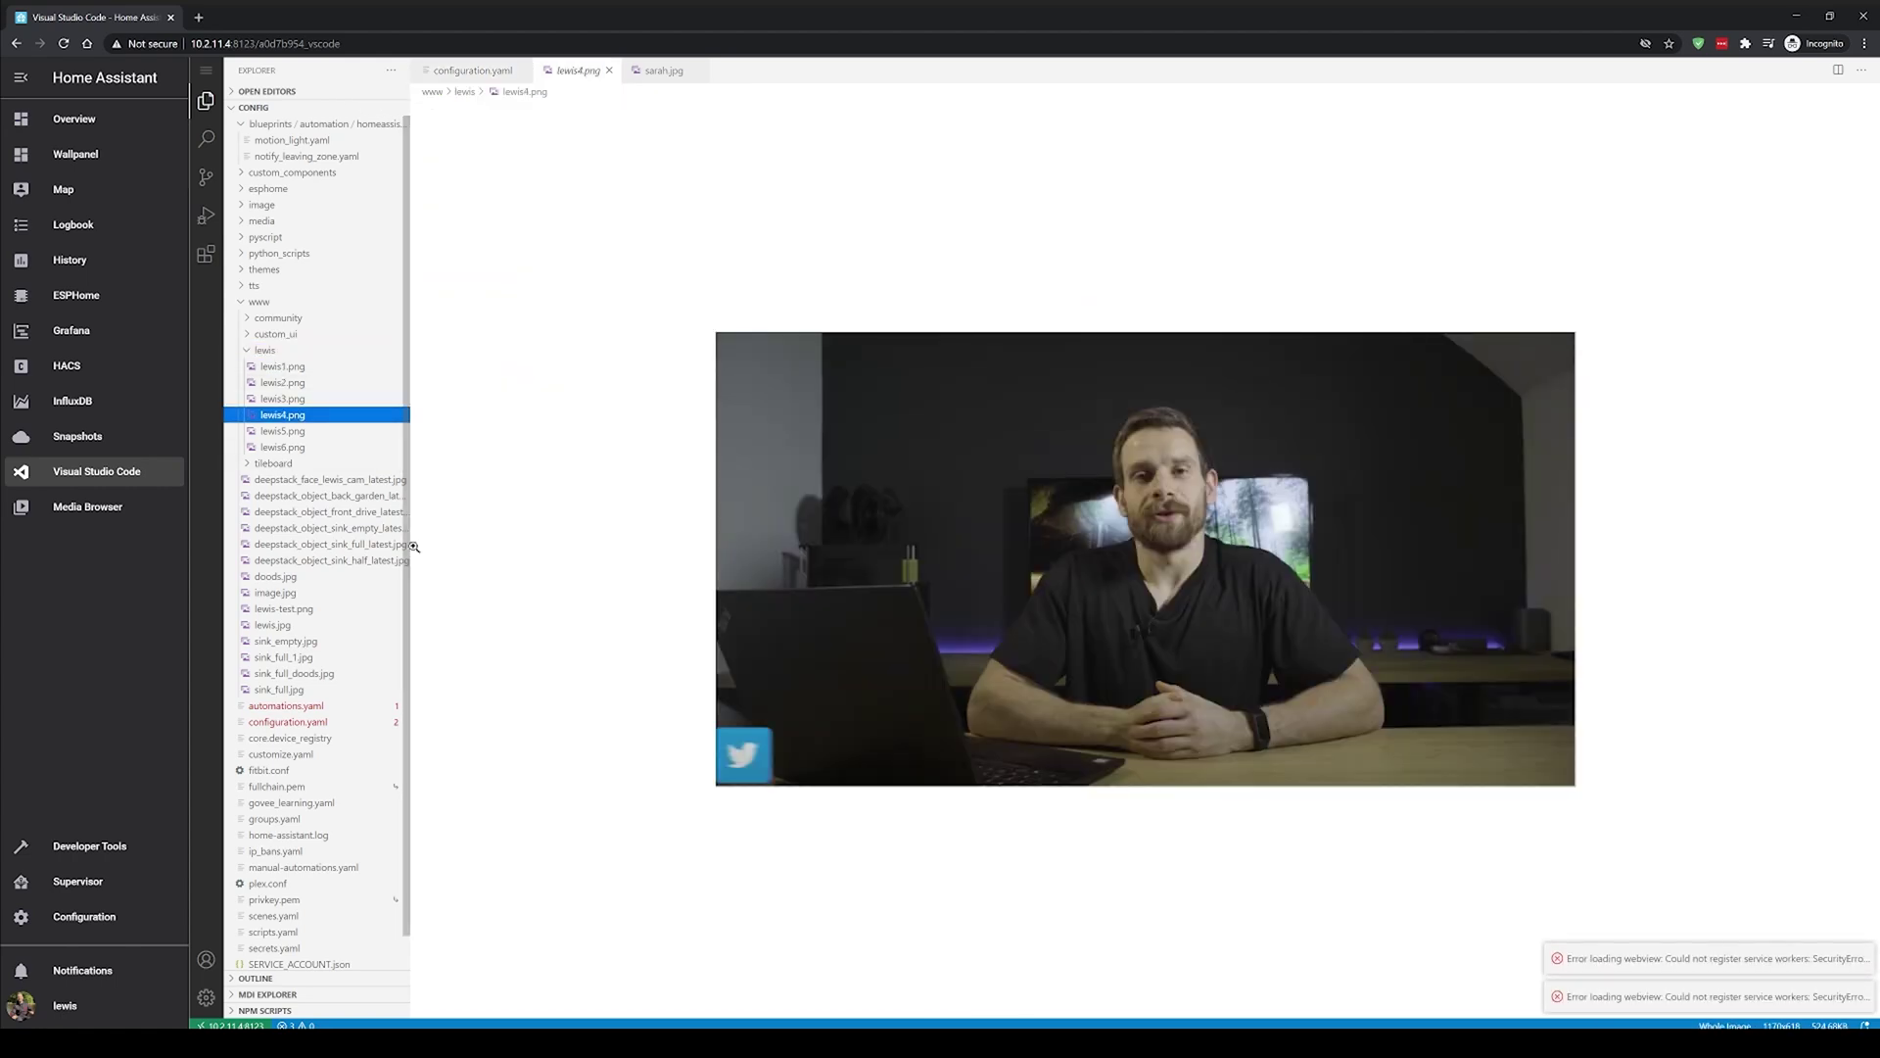
click(362, 723)
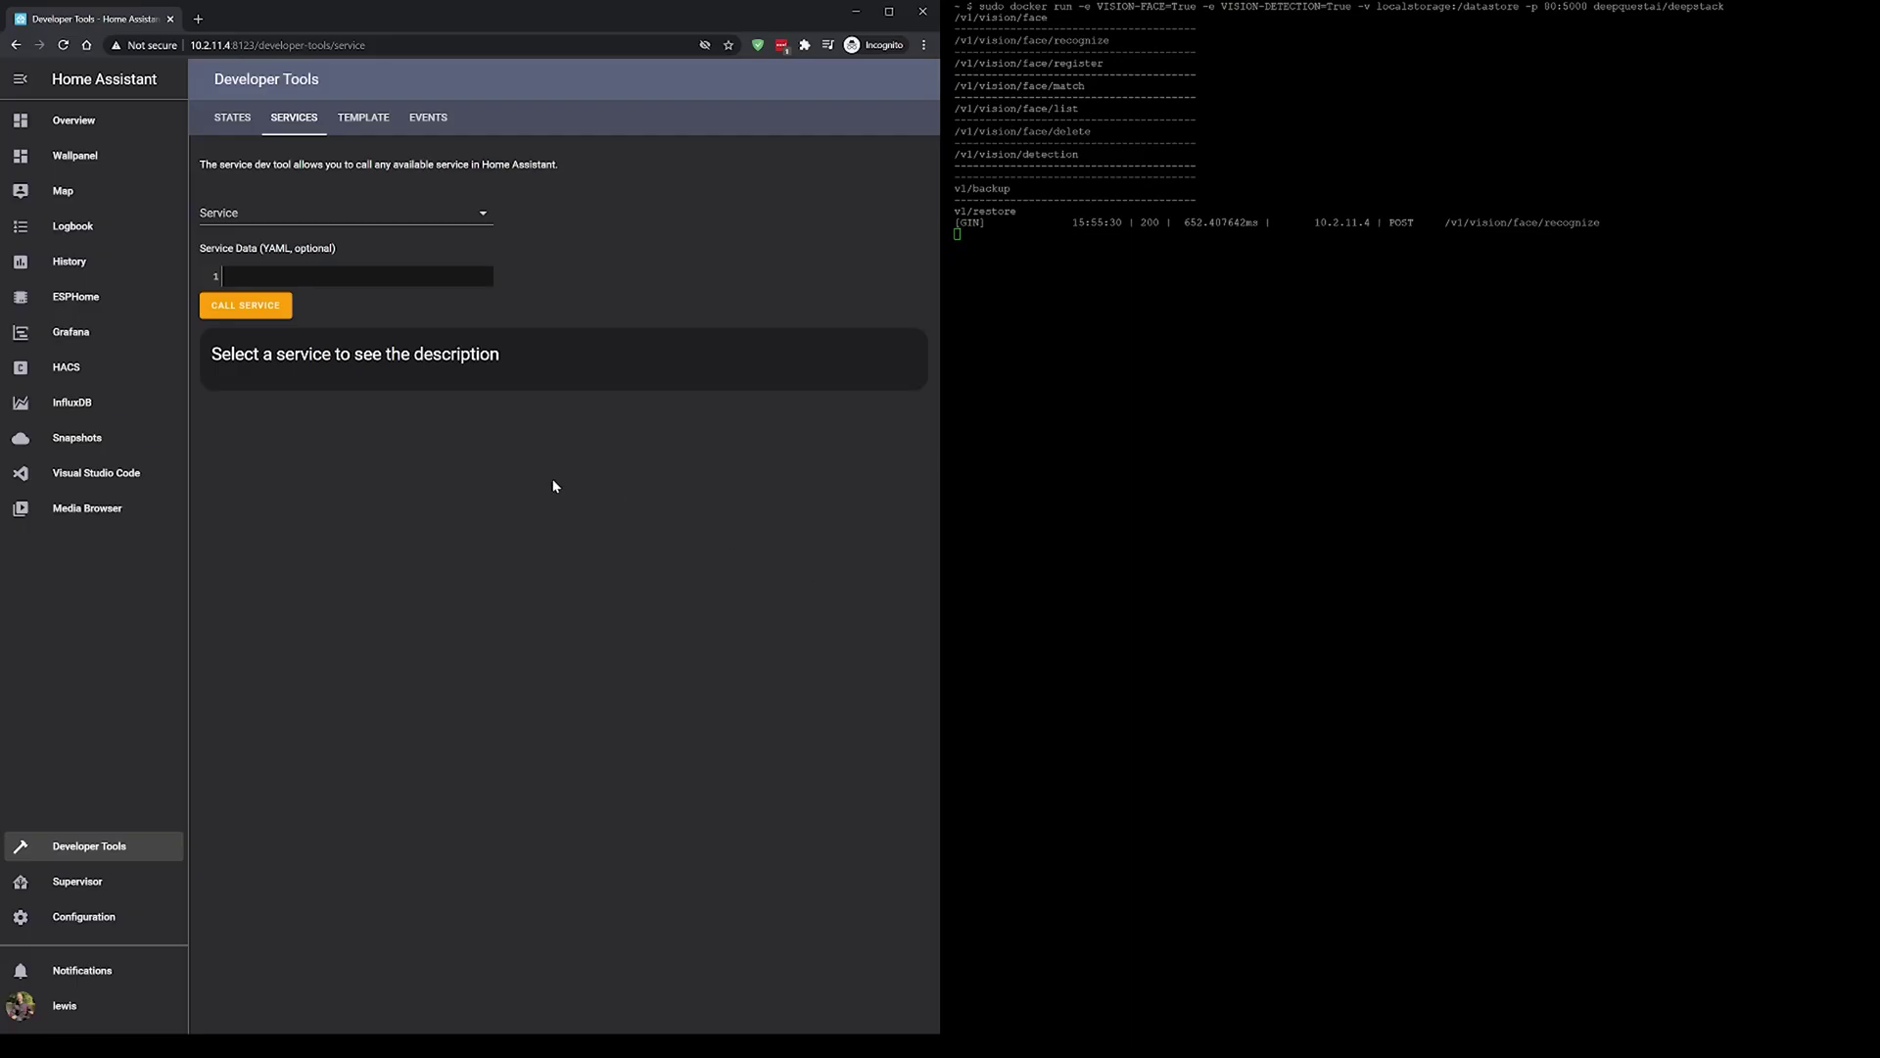
- Choose the image_processing.deepstack_teach_face service
click(238, 202)
text(image)
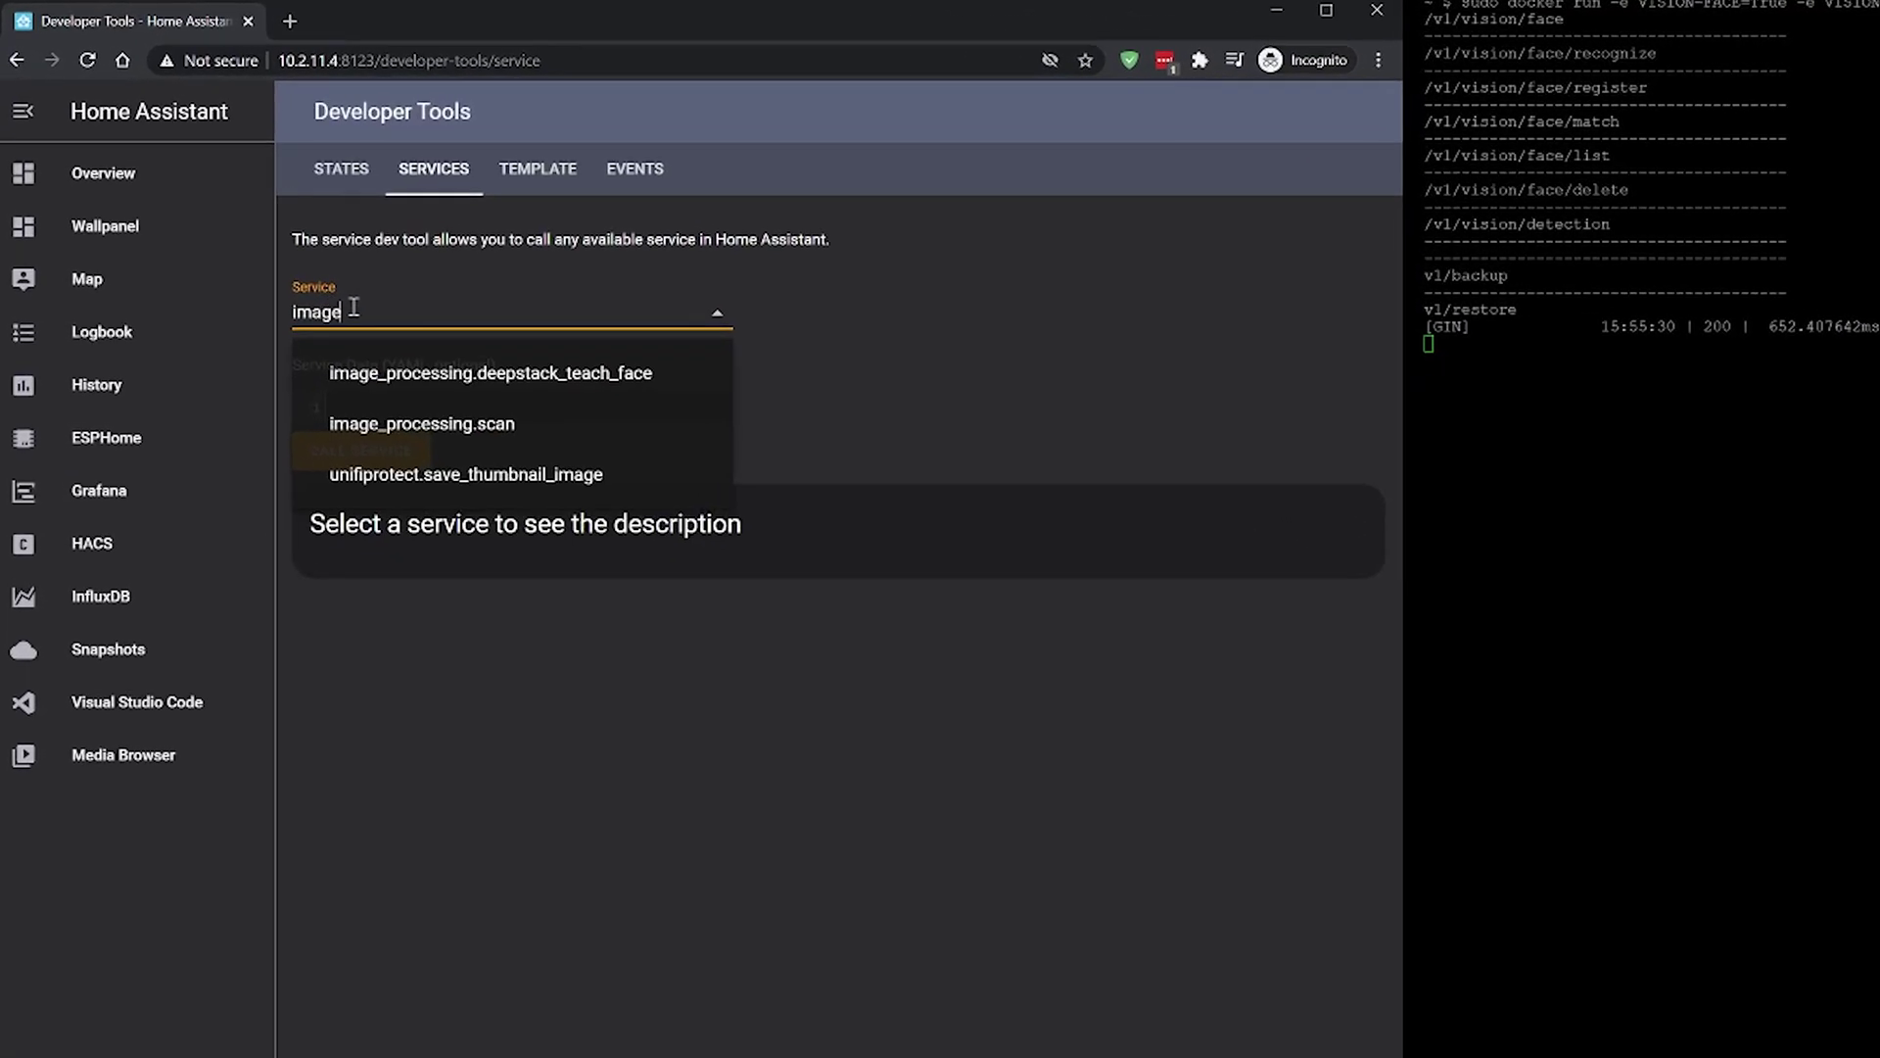
click(617, 382)
- Enter the person's name and the training photo's file_path as service data, then call the service
click(449, 408)
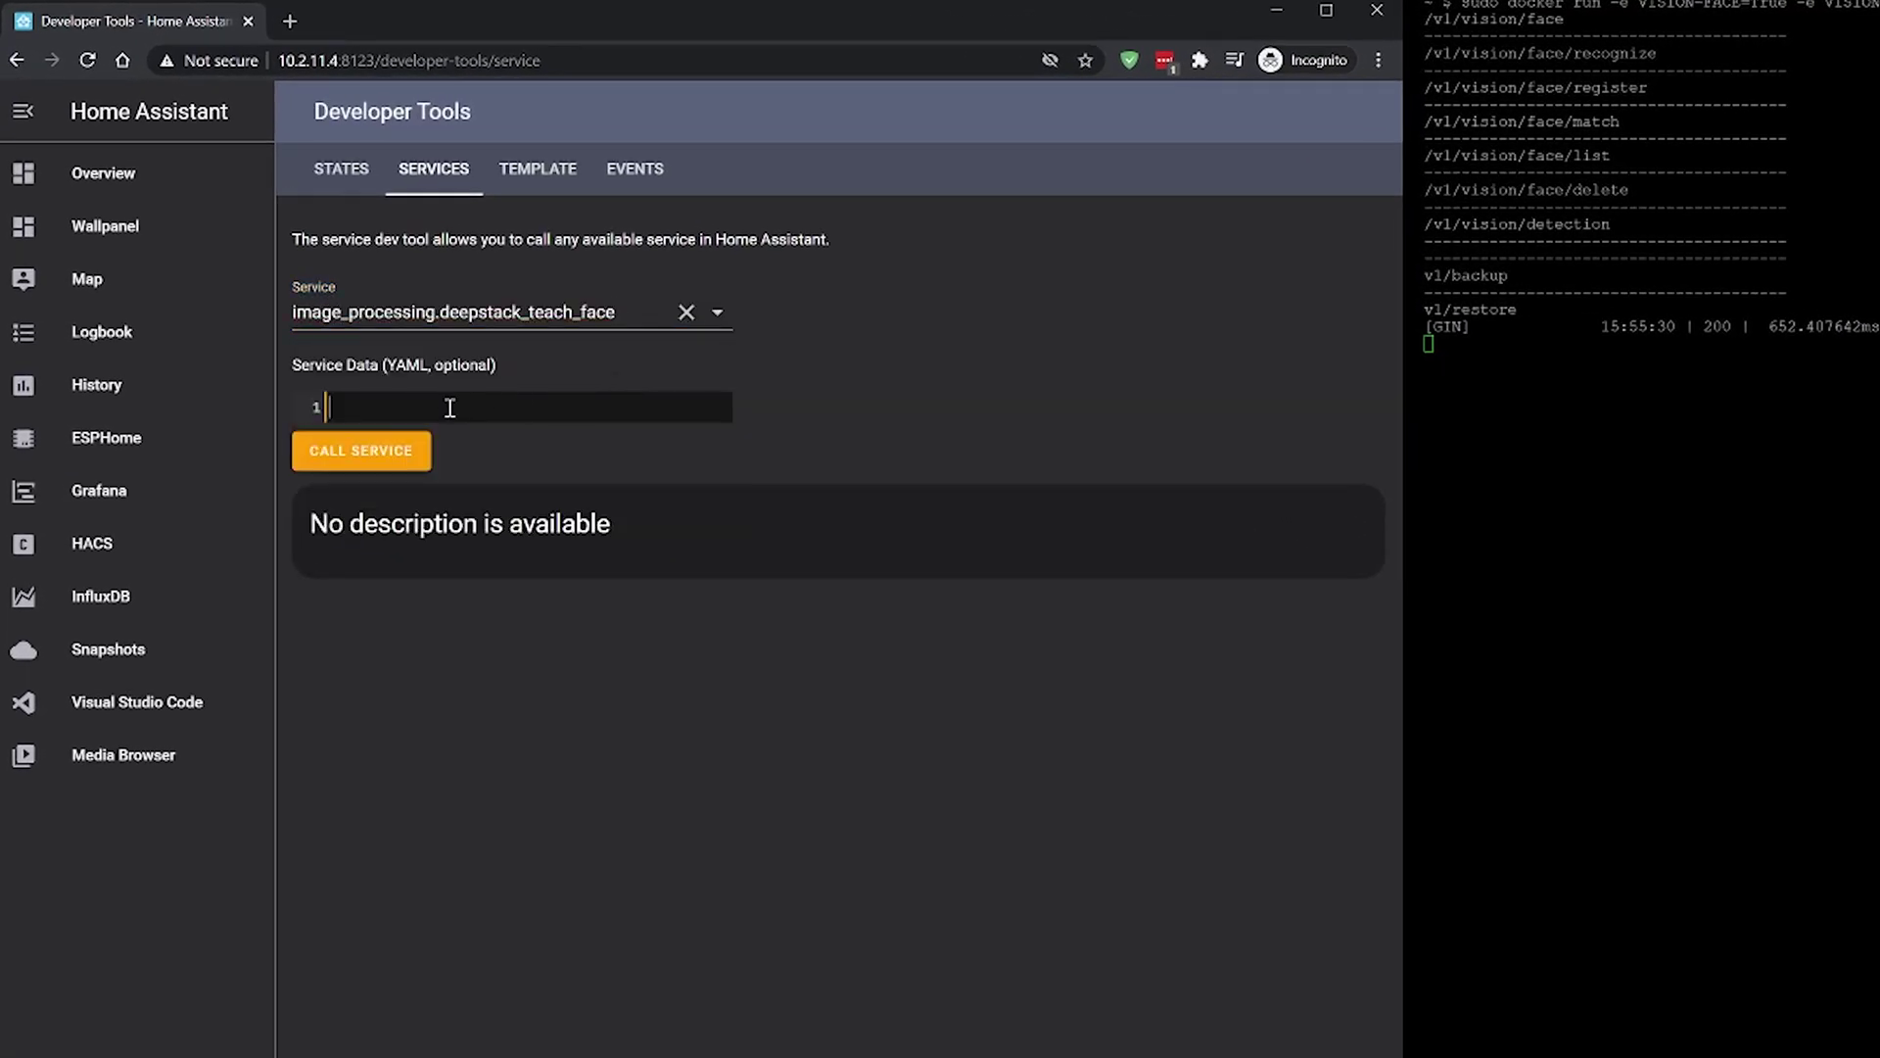
text(name: "Lewis")
key(Return)
text(fi)
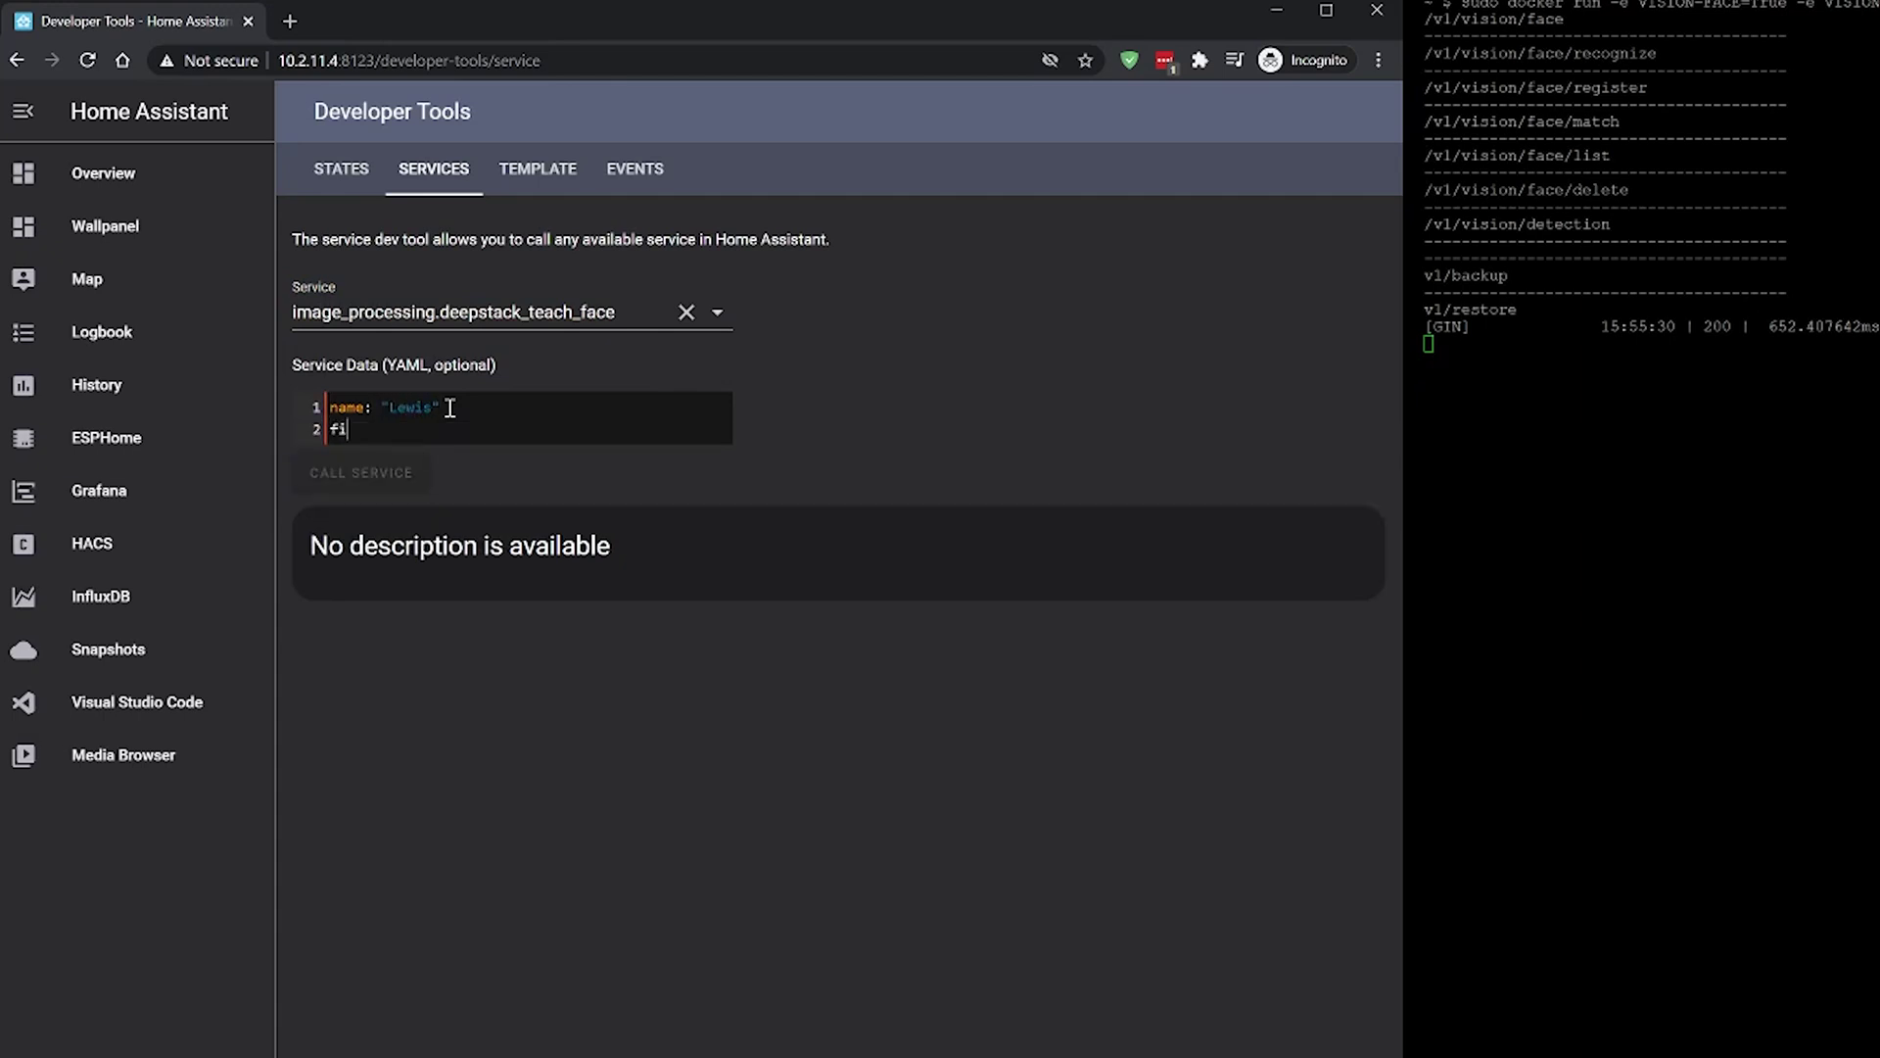
text(le_path: ")
text(")
click(275, 331)
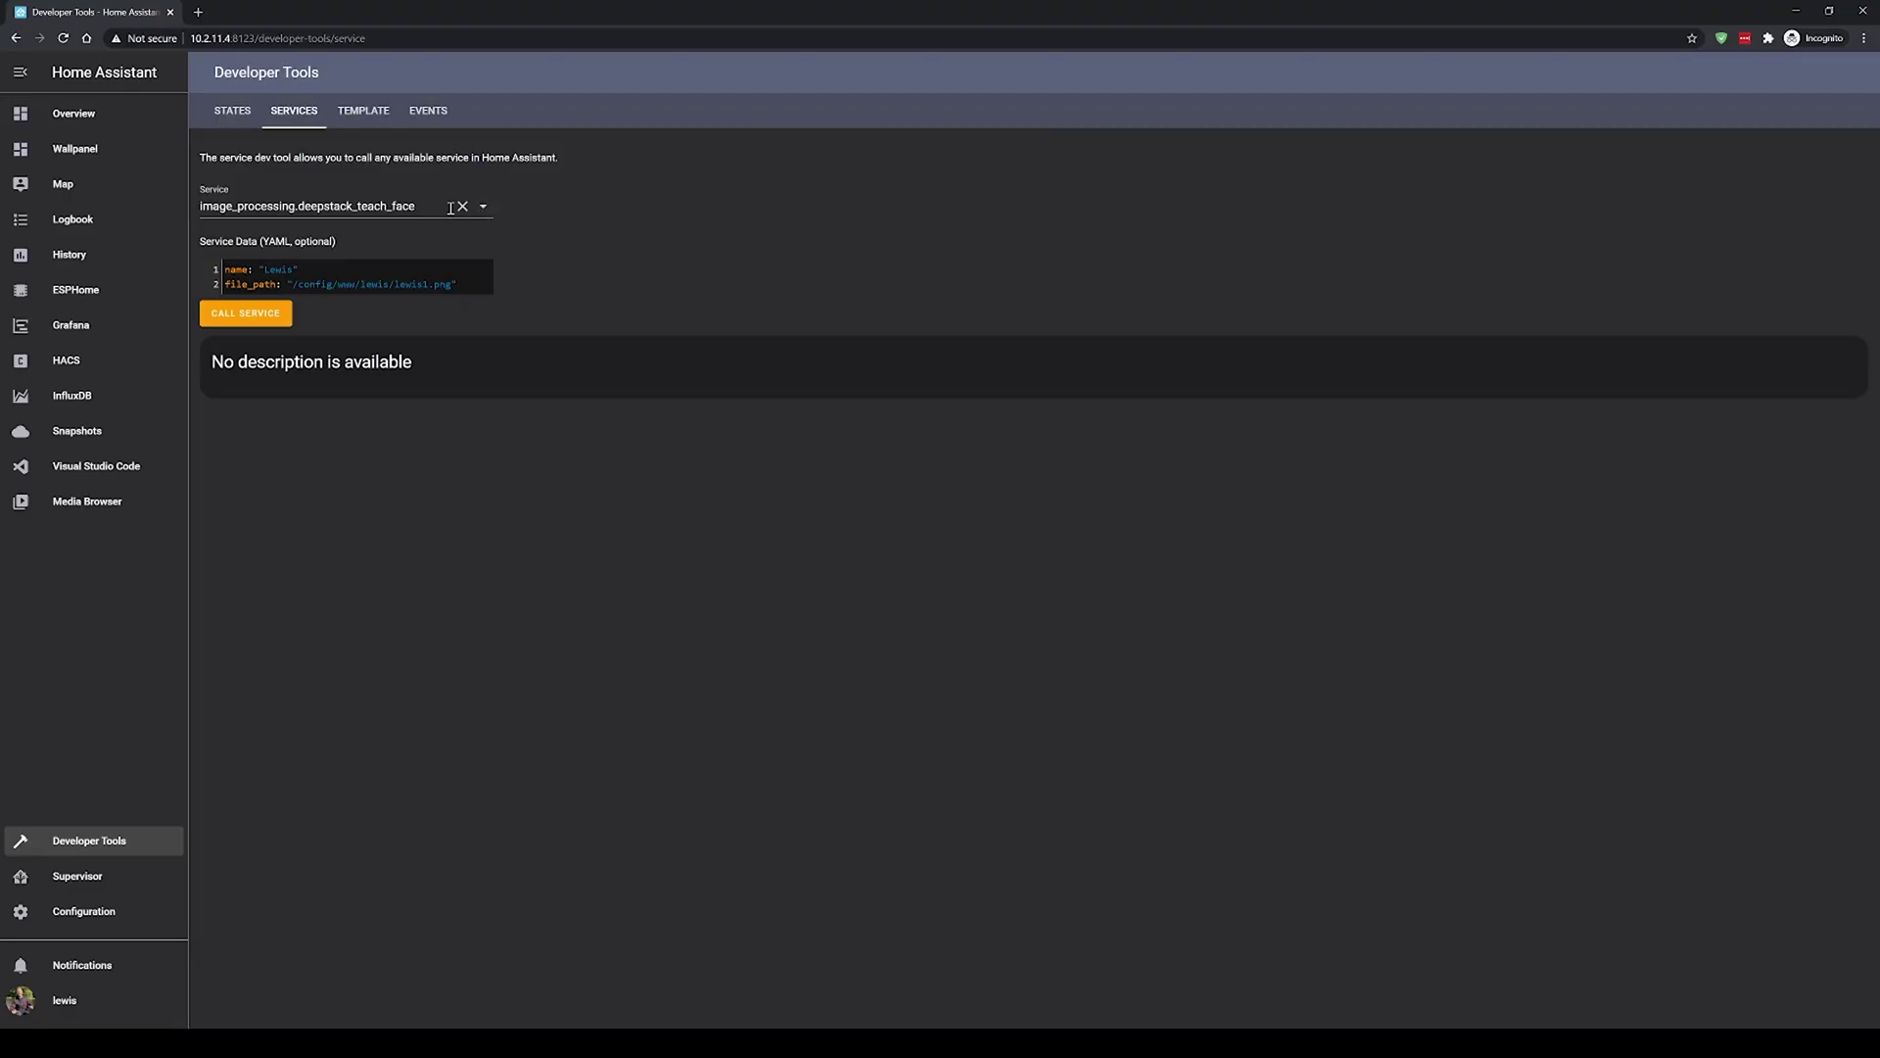
- Call the image_processing.scan service to scan the camera image for faces
click(450, 208)
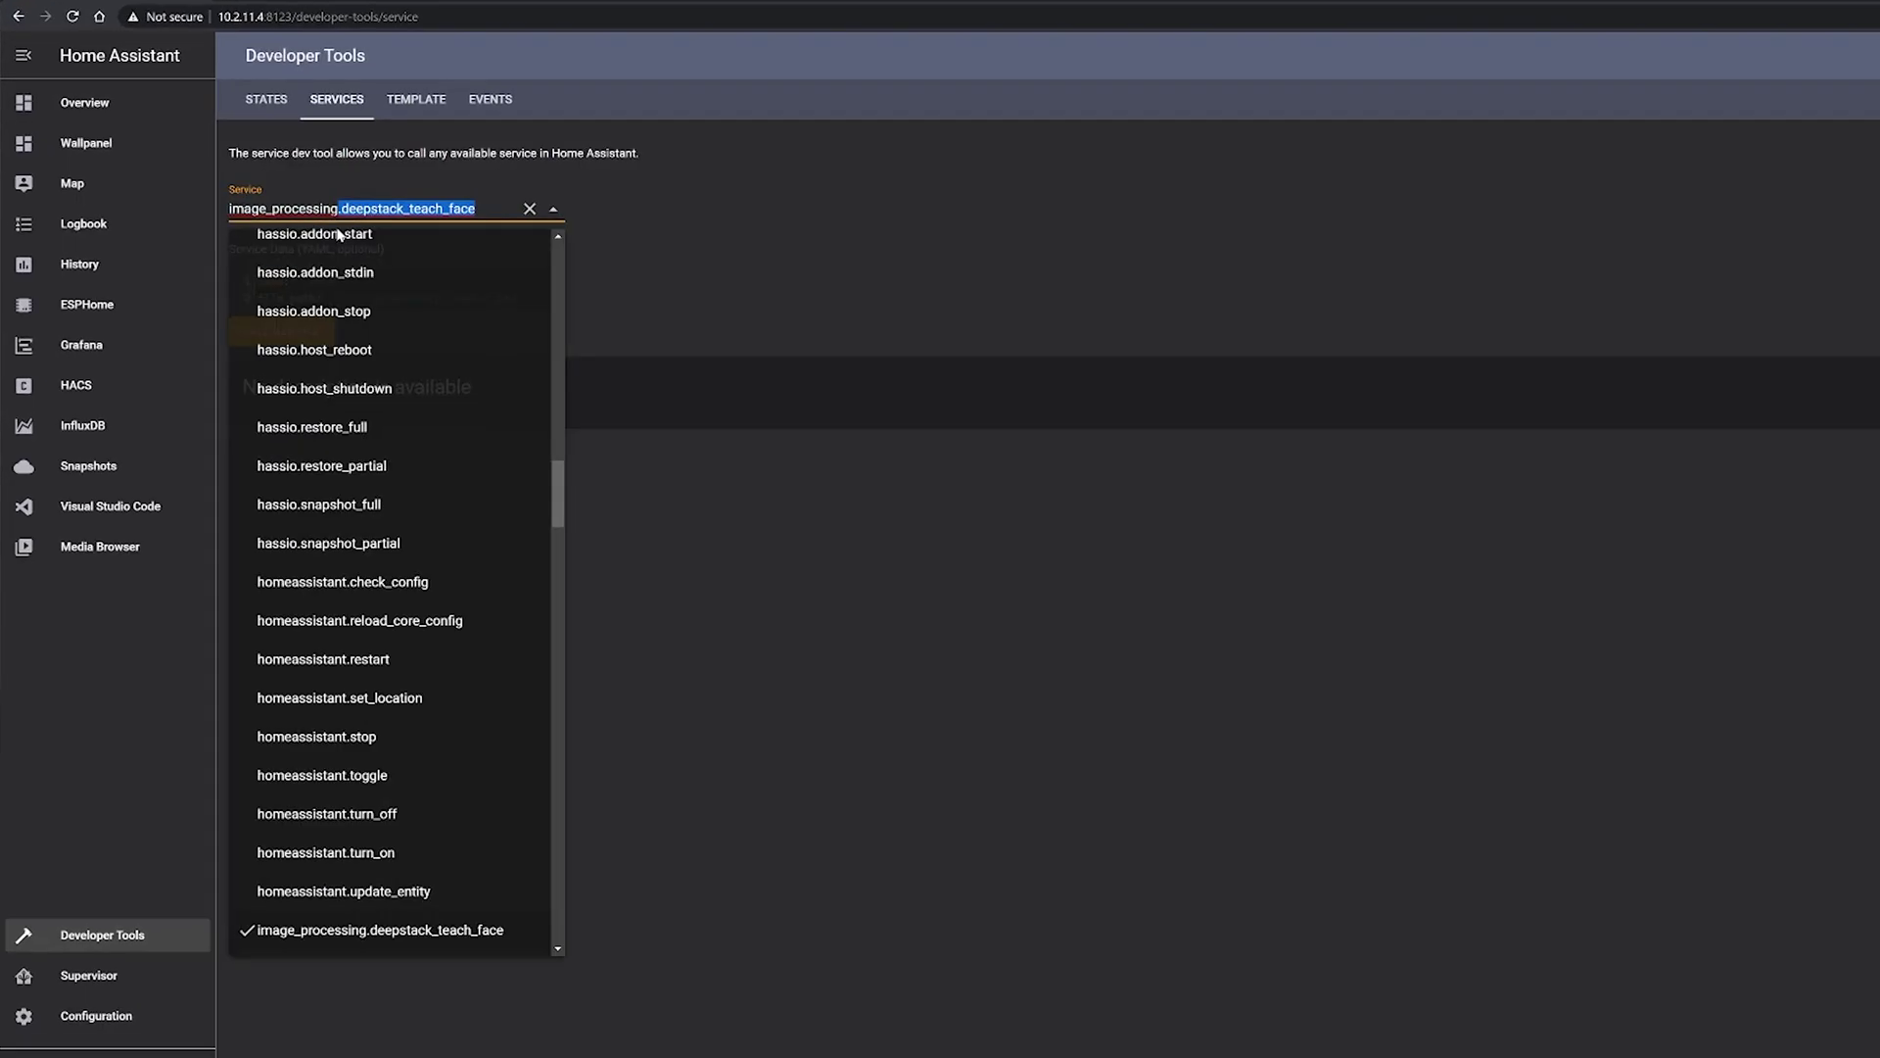
key(BackSpace)
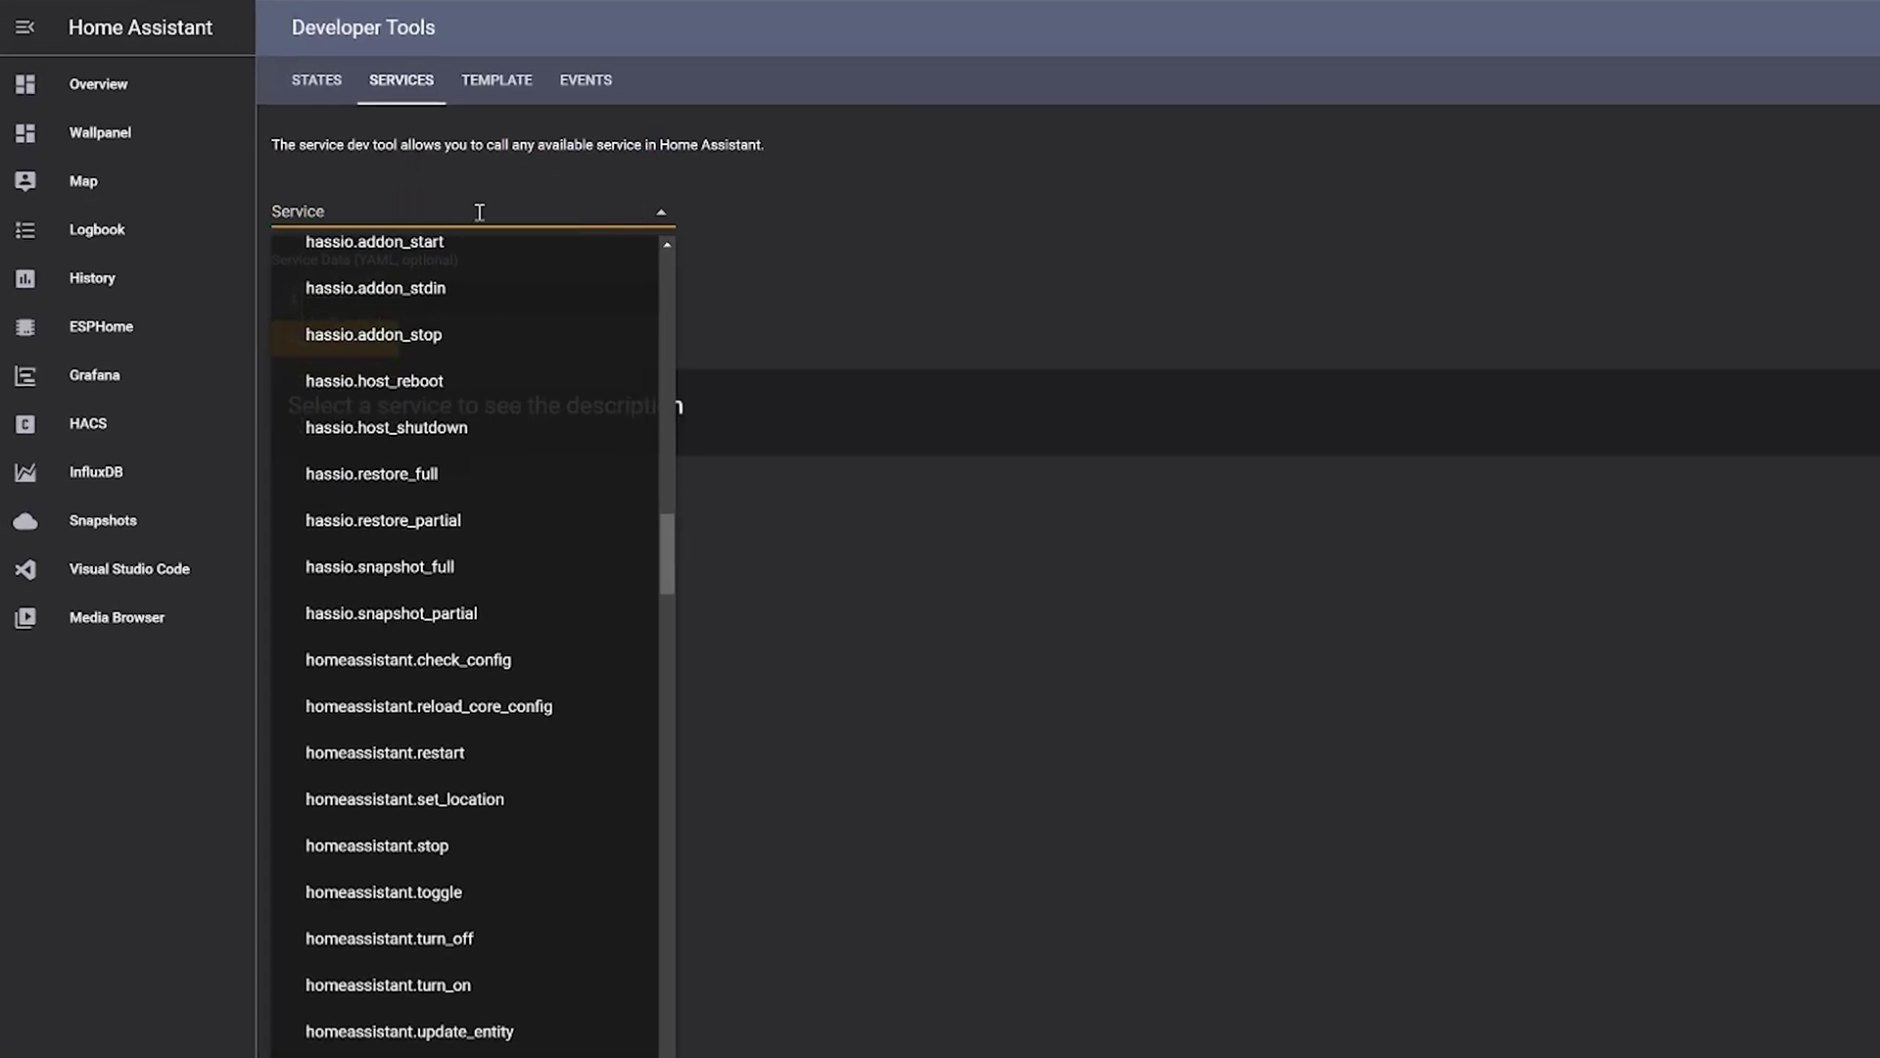
text(image)
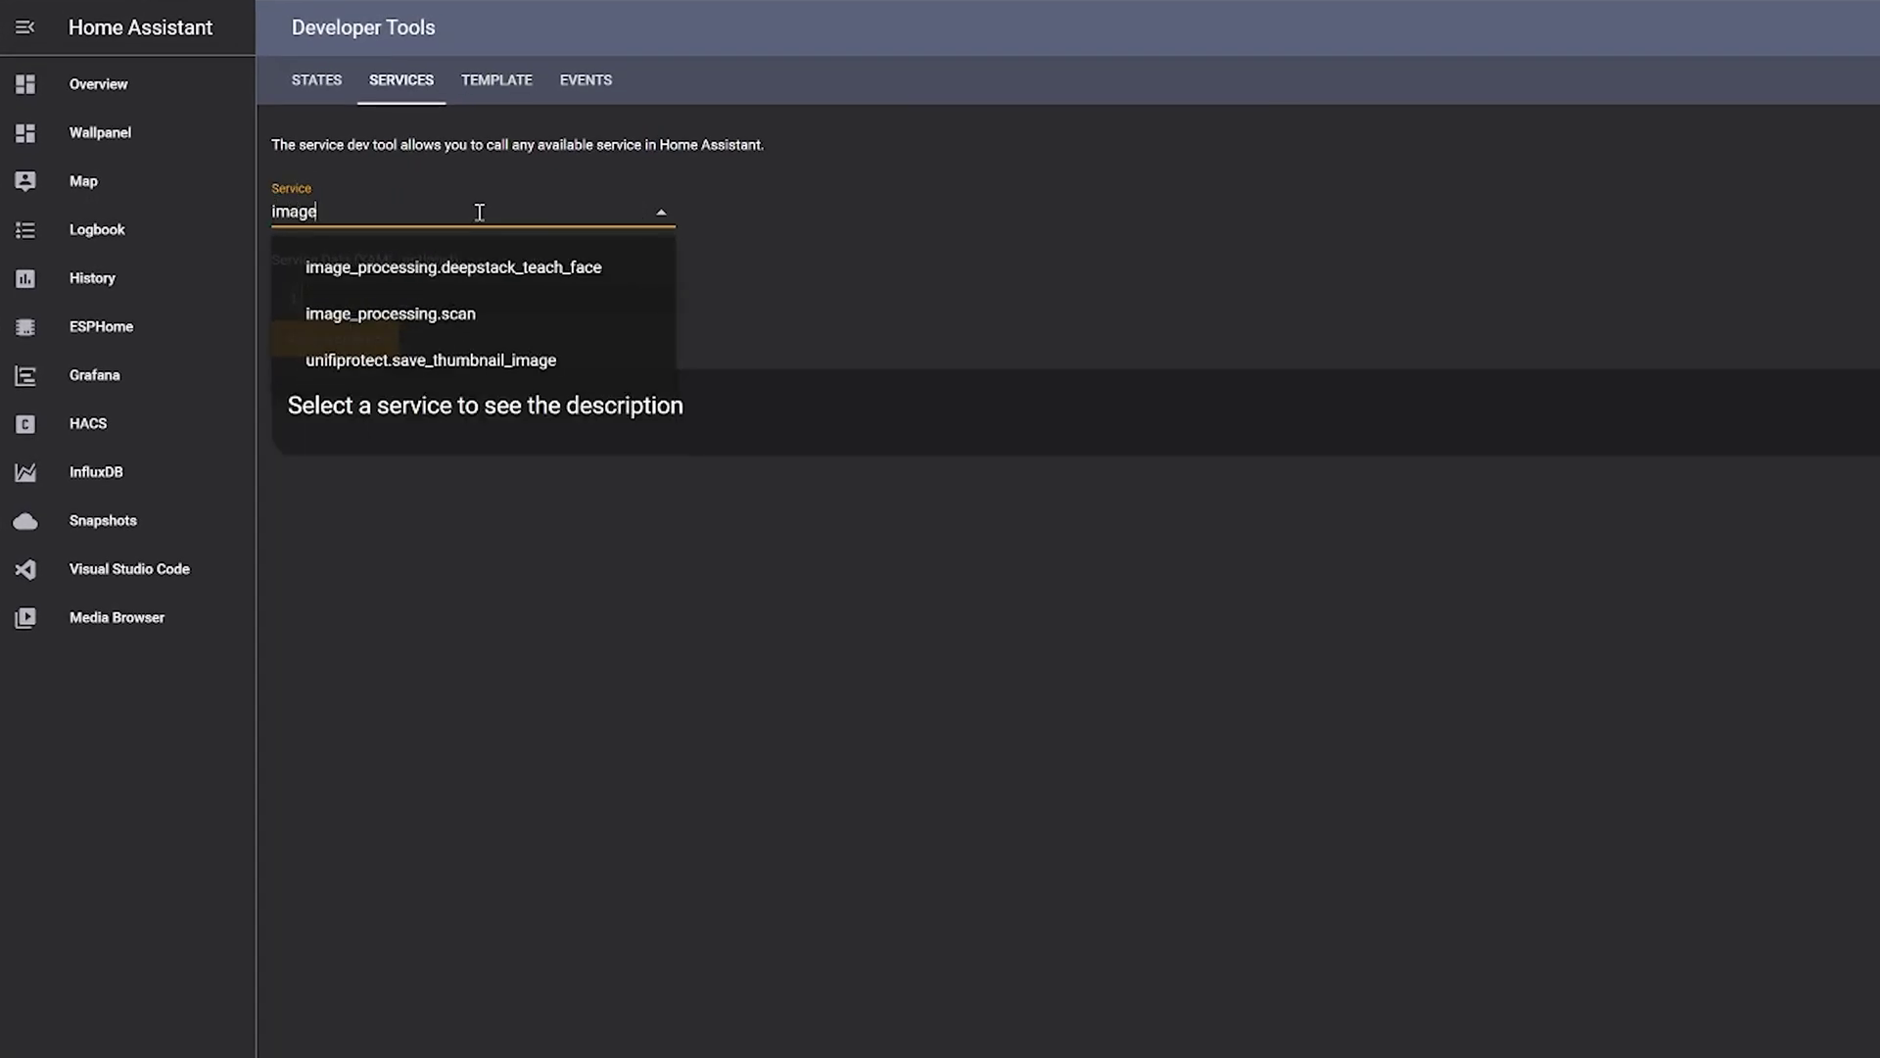
click(529, 316)
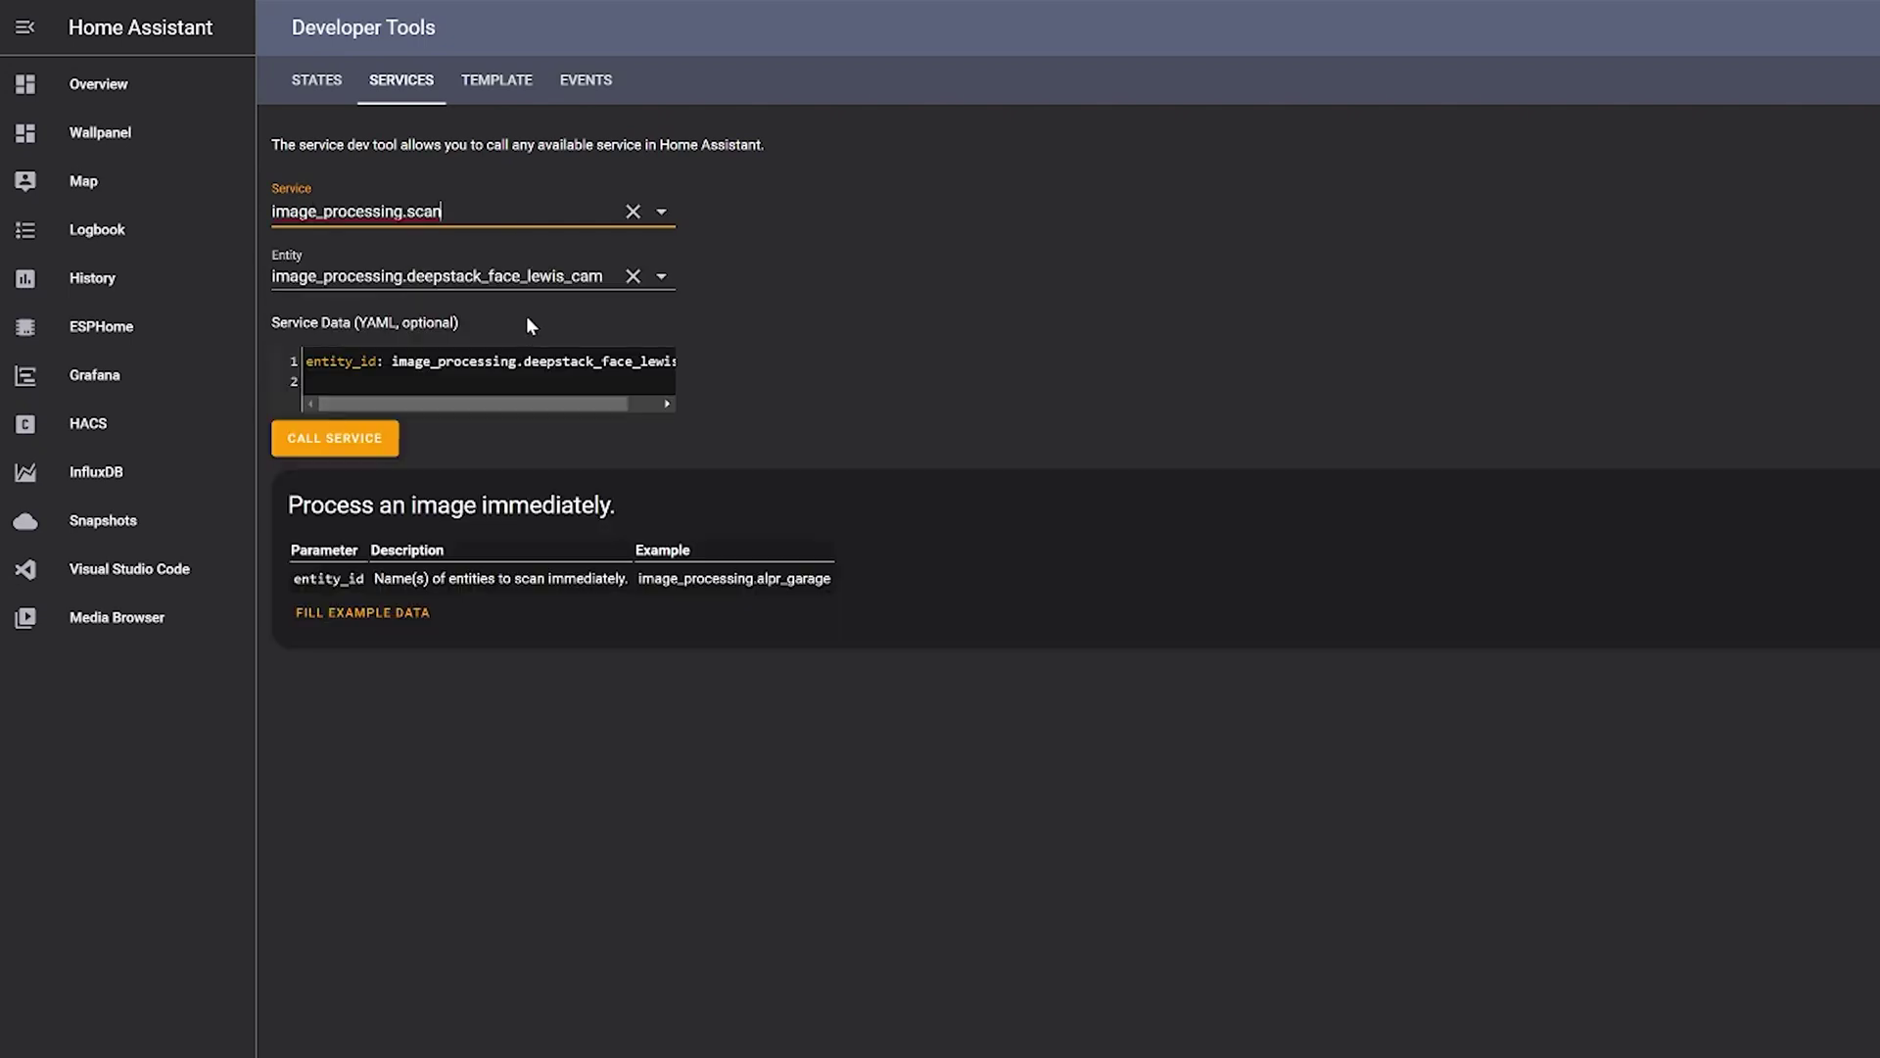
click(347, 445)
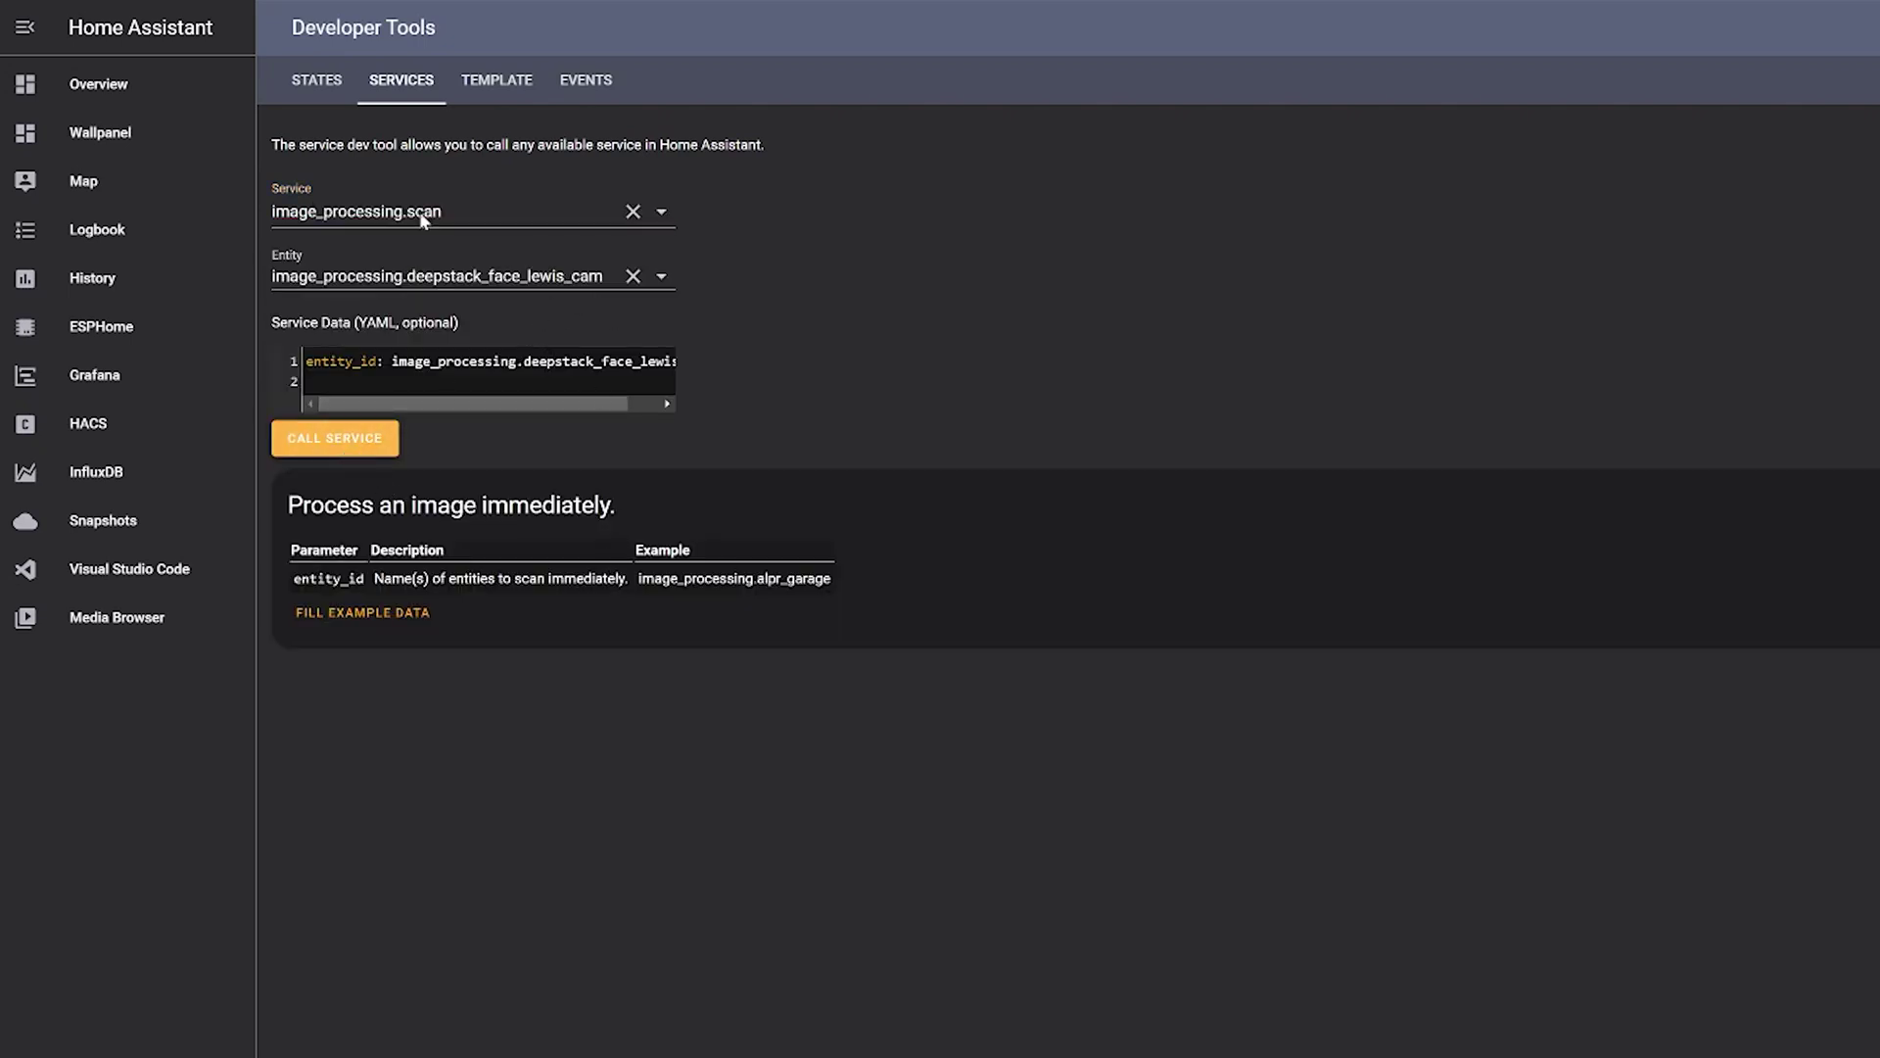
- Check the image entity's state: the matched face scores about 66.7 confidence
click(342, 93)
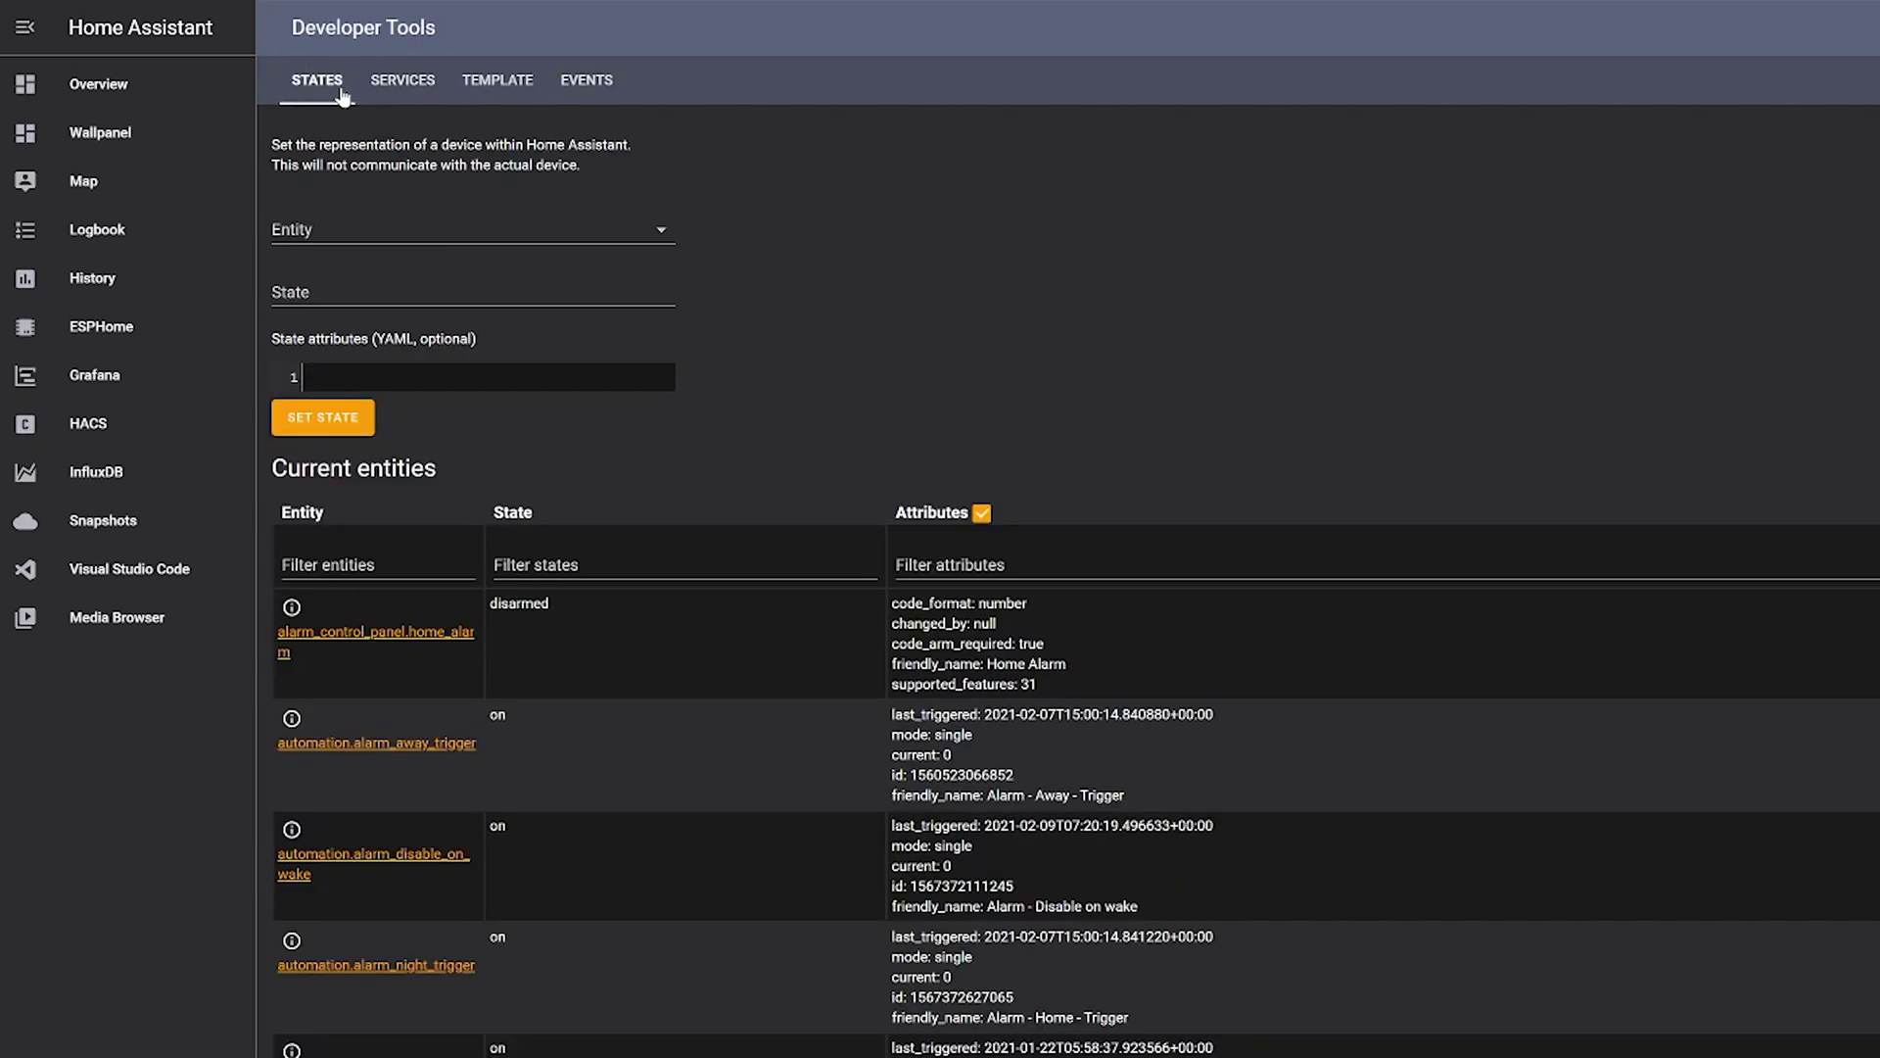
click(348, 565)
text(image)
mouse_move(949, 643)
mouse_down()
mouse_move(867, 623)
mouse_move(916, 647)
mouse_up()
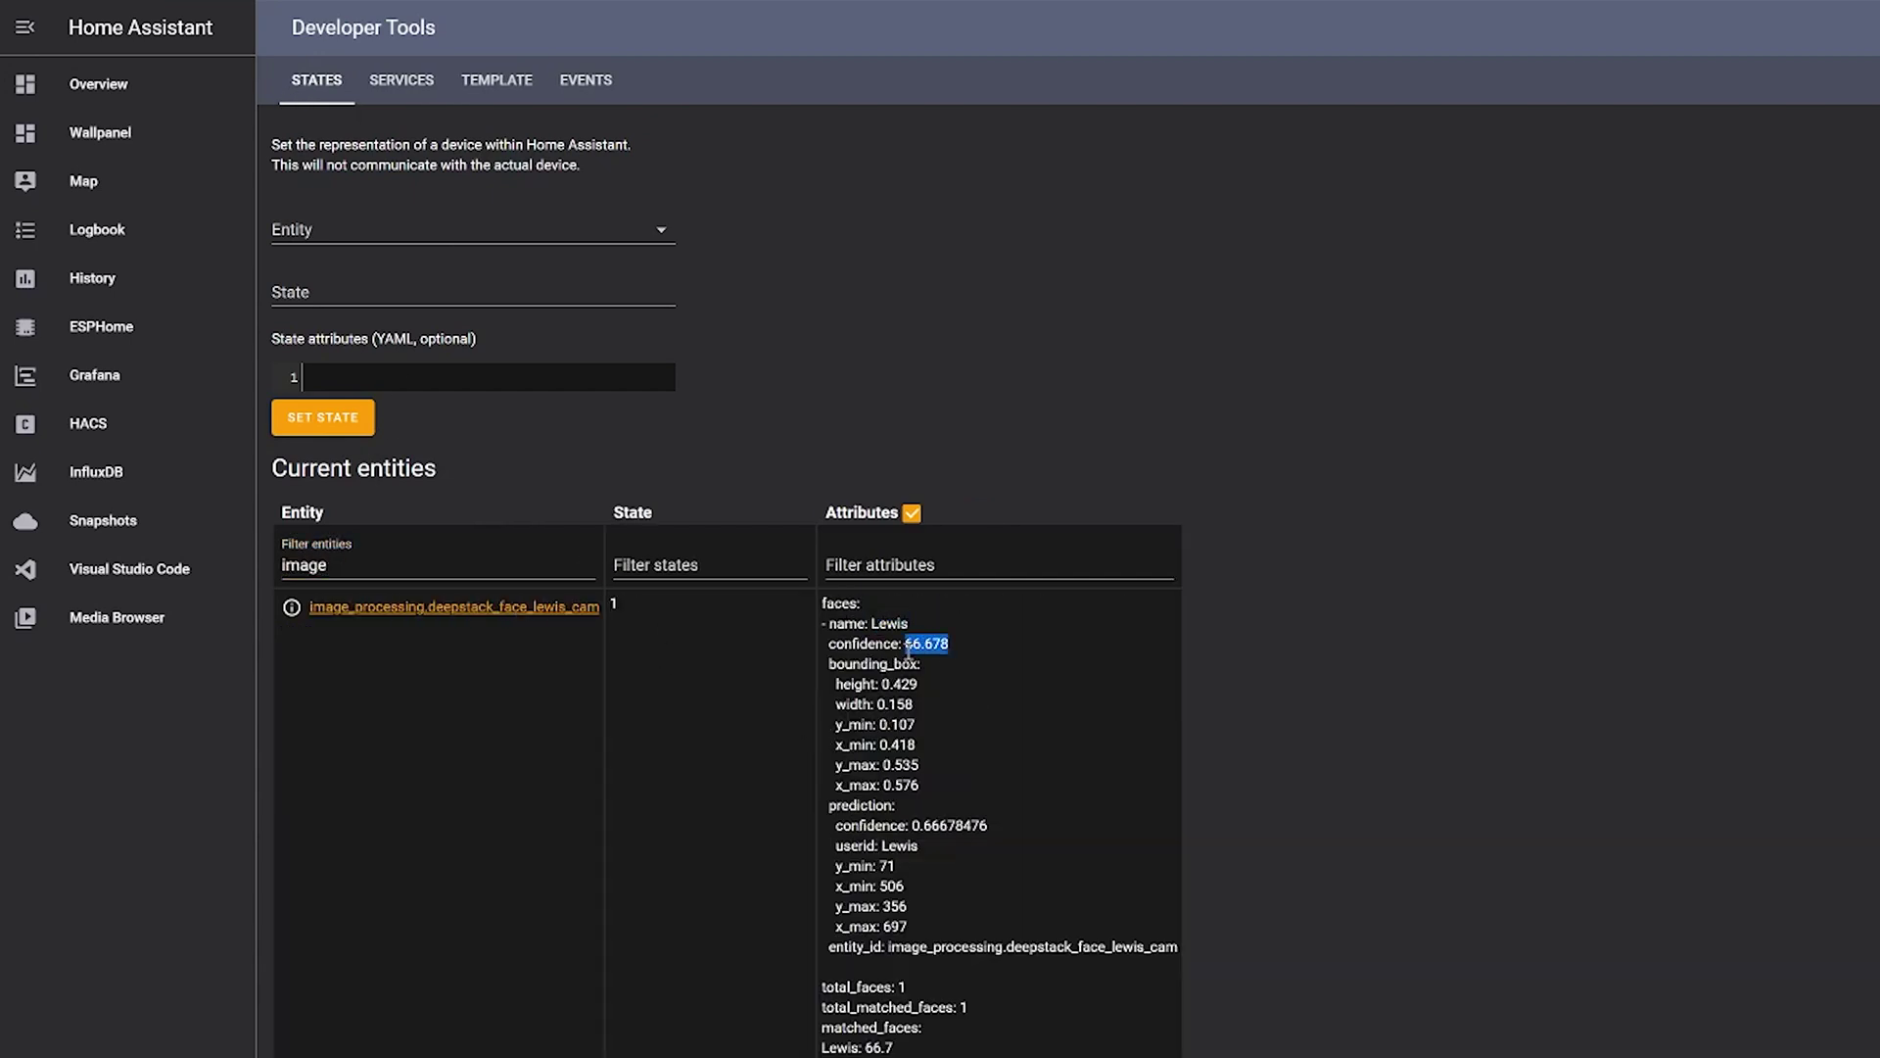
drag(991, 826, 937, 825)
click(977, 1014)
drag(896, 1048, 821, 1048)
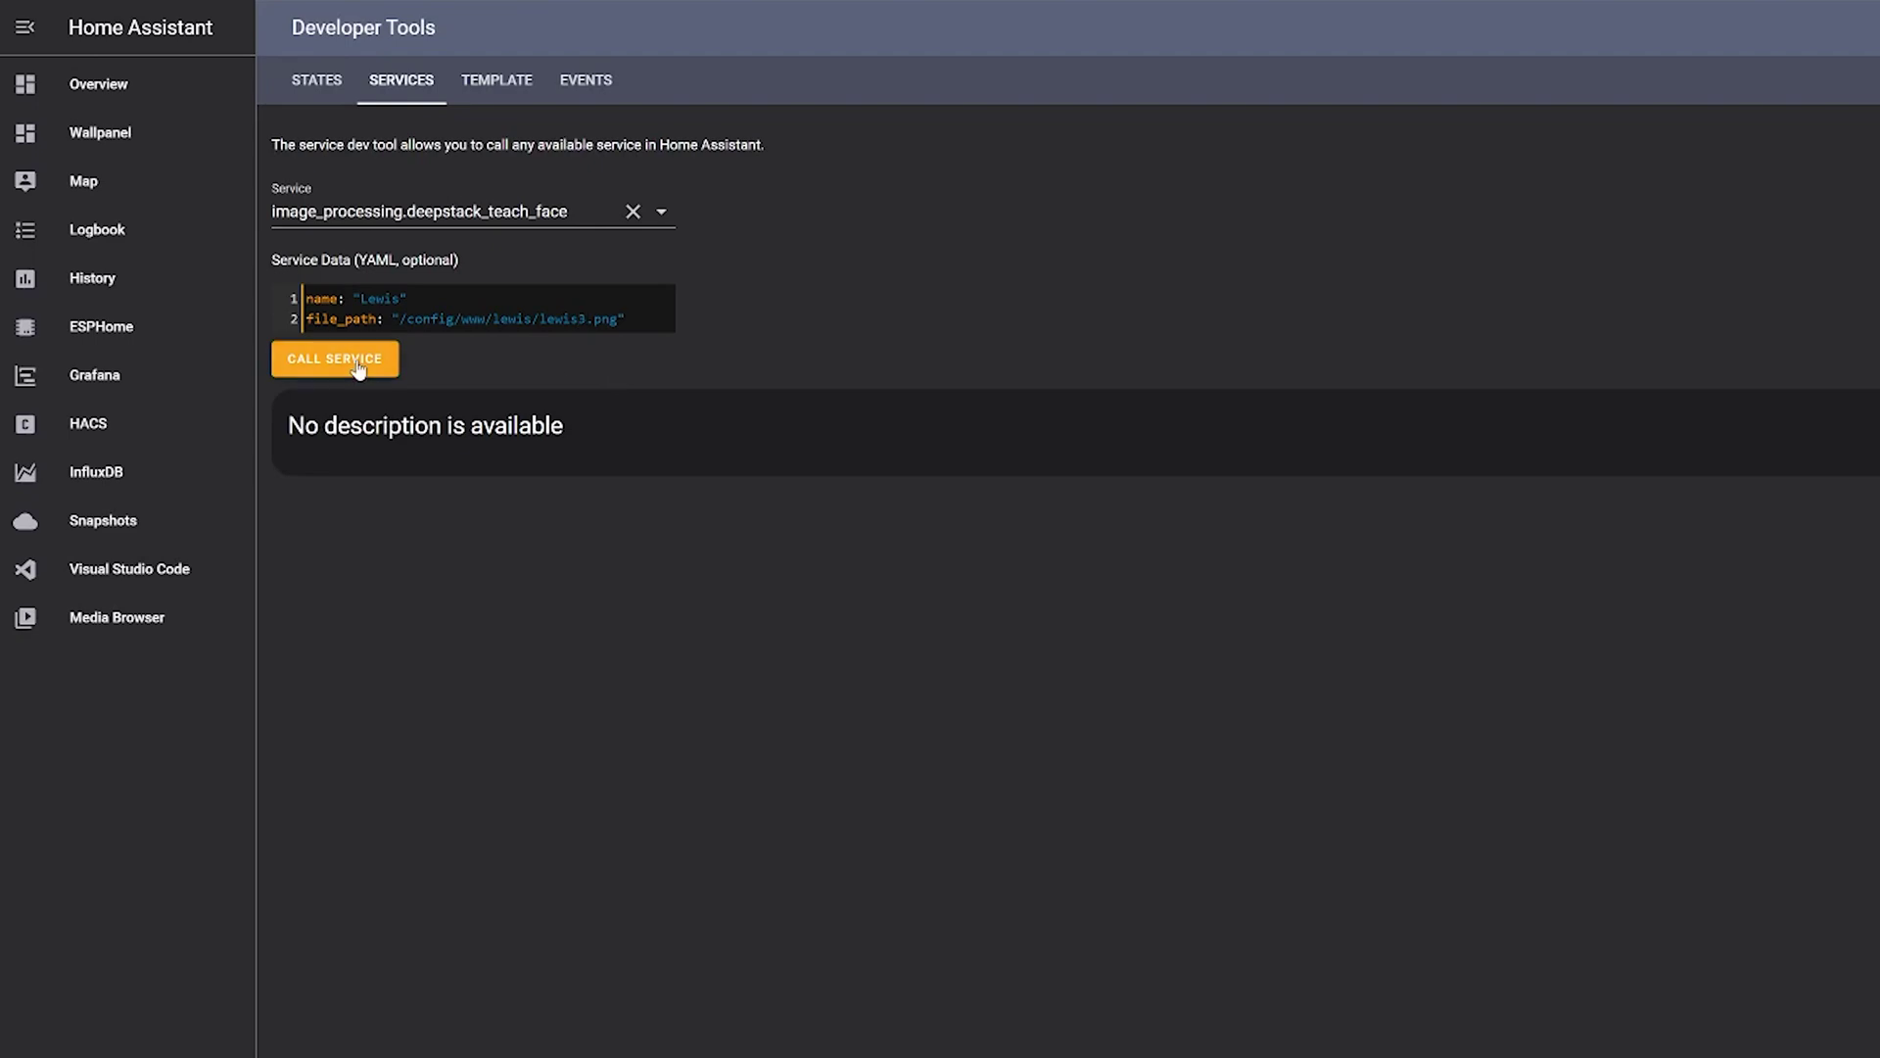
- Teach the face with deepstack_teach_face using the current image, then images 5 and 6
click(358, 369)
click(587, 320)
key(BackSpace)
text(5)
click(335, 359)
click(588, 320)
key(BackSpace)
text(6)
click(335, 362)
- Rescan with image_processing.scan and confirm the matched face's confidence rose to about 85 (84.976)
click(633, 212)
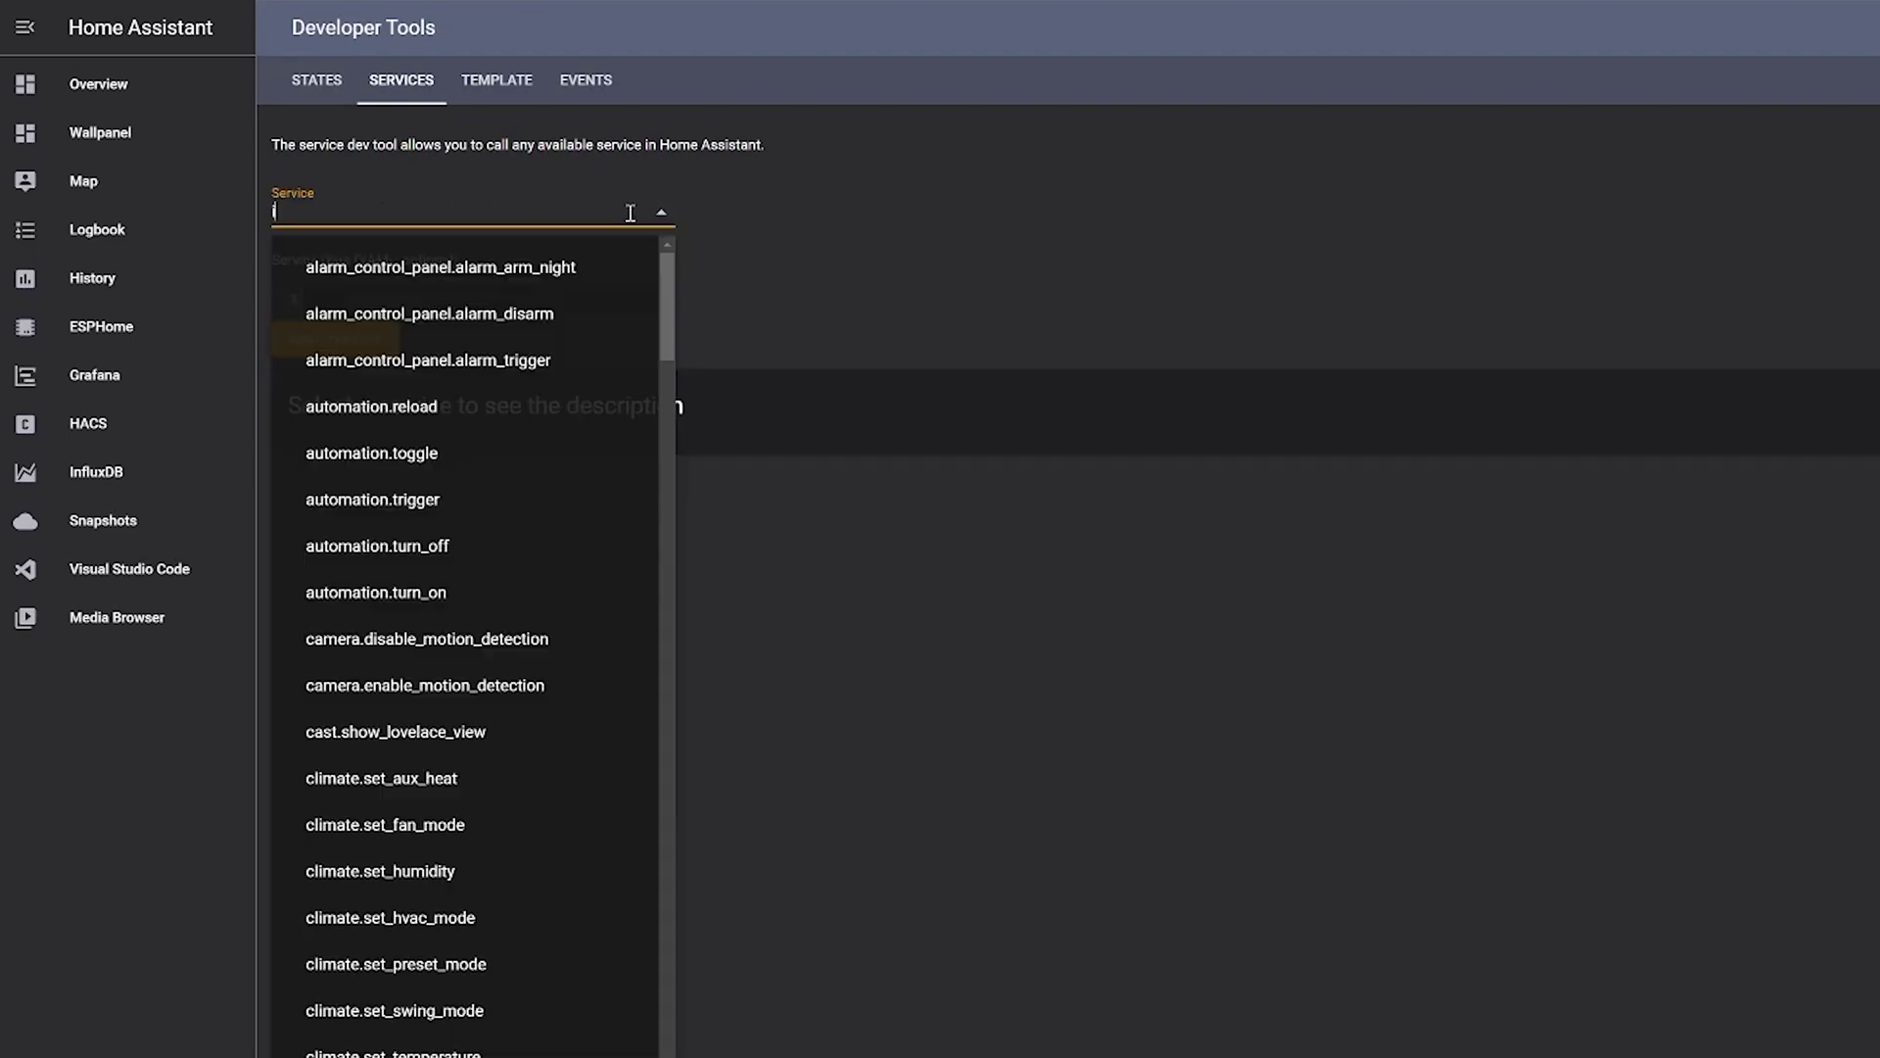
click(411, 257)
click(335, 437)
click(317, 80)
double_click(928, 647)
drag(933, 1049, 821, 1048)
click(1214, 912)
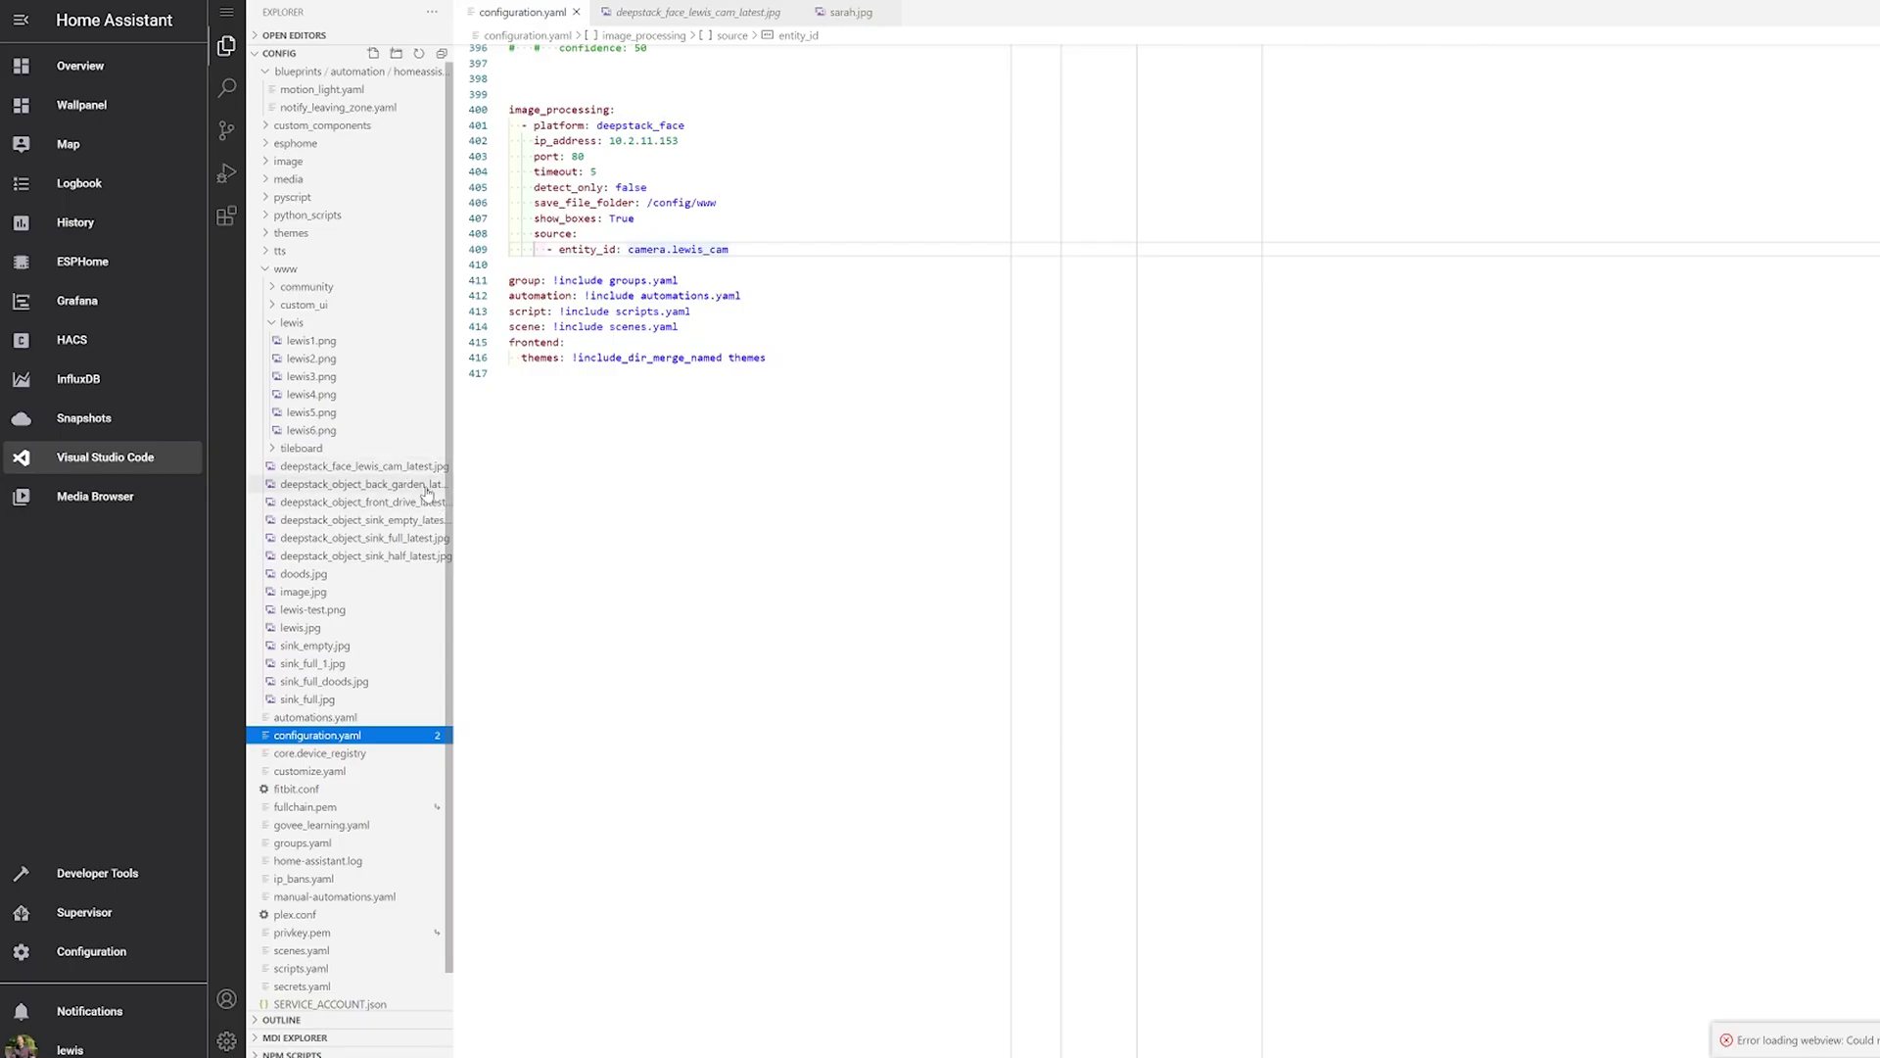
- Open the latest face snapshot, then list all containers with 'sudo docker container ls -a'
click(421, 466)
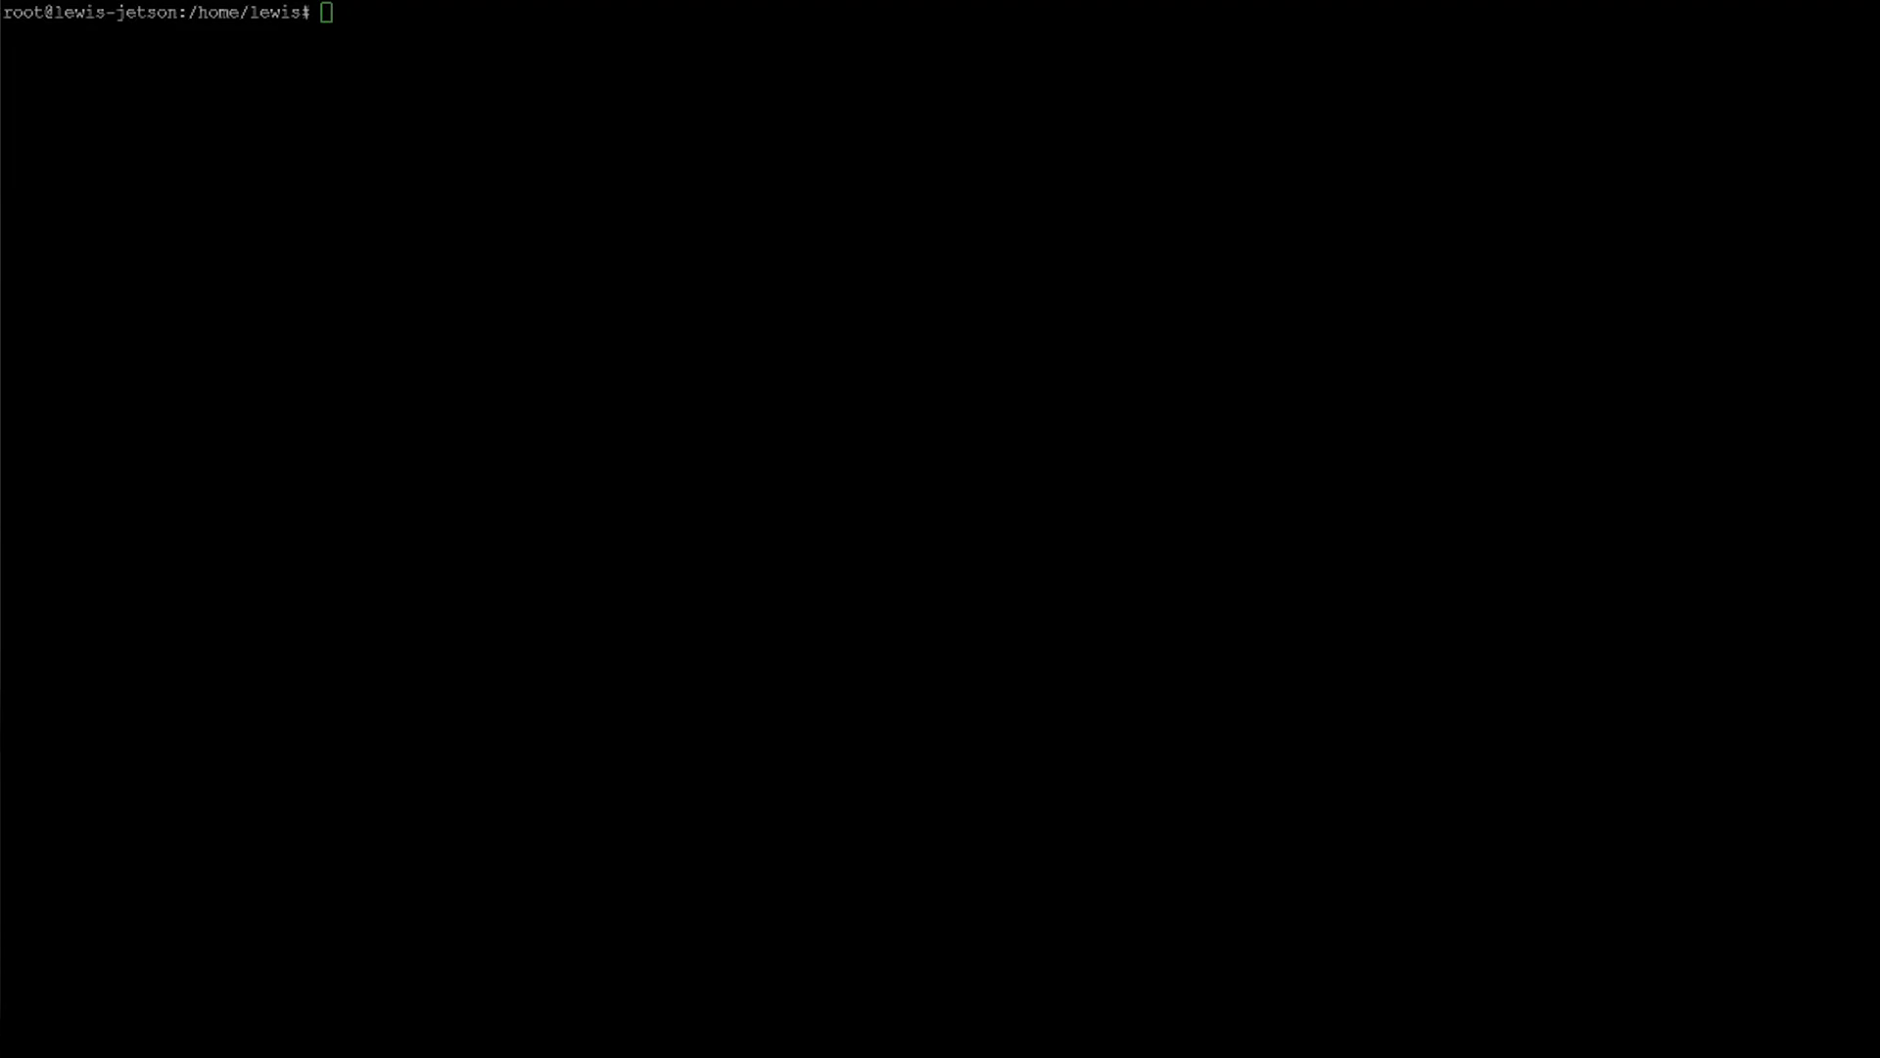
text(sudo doc)
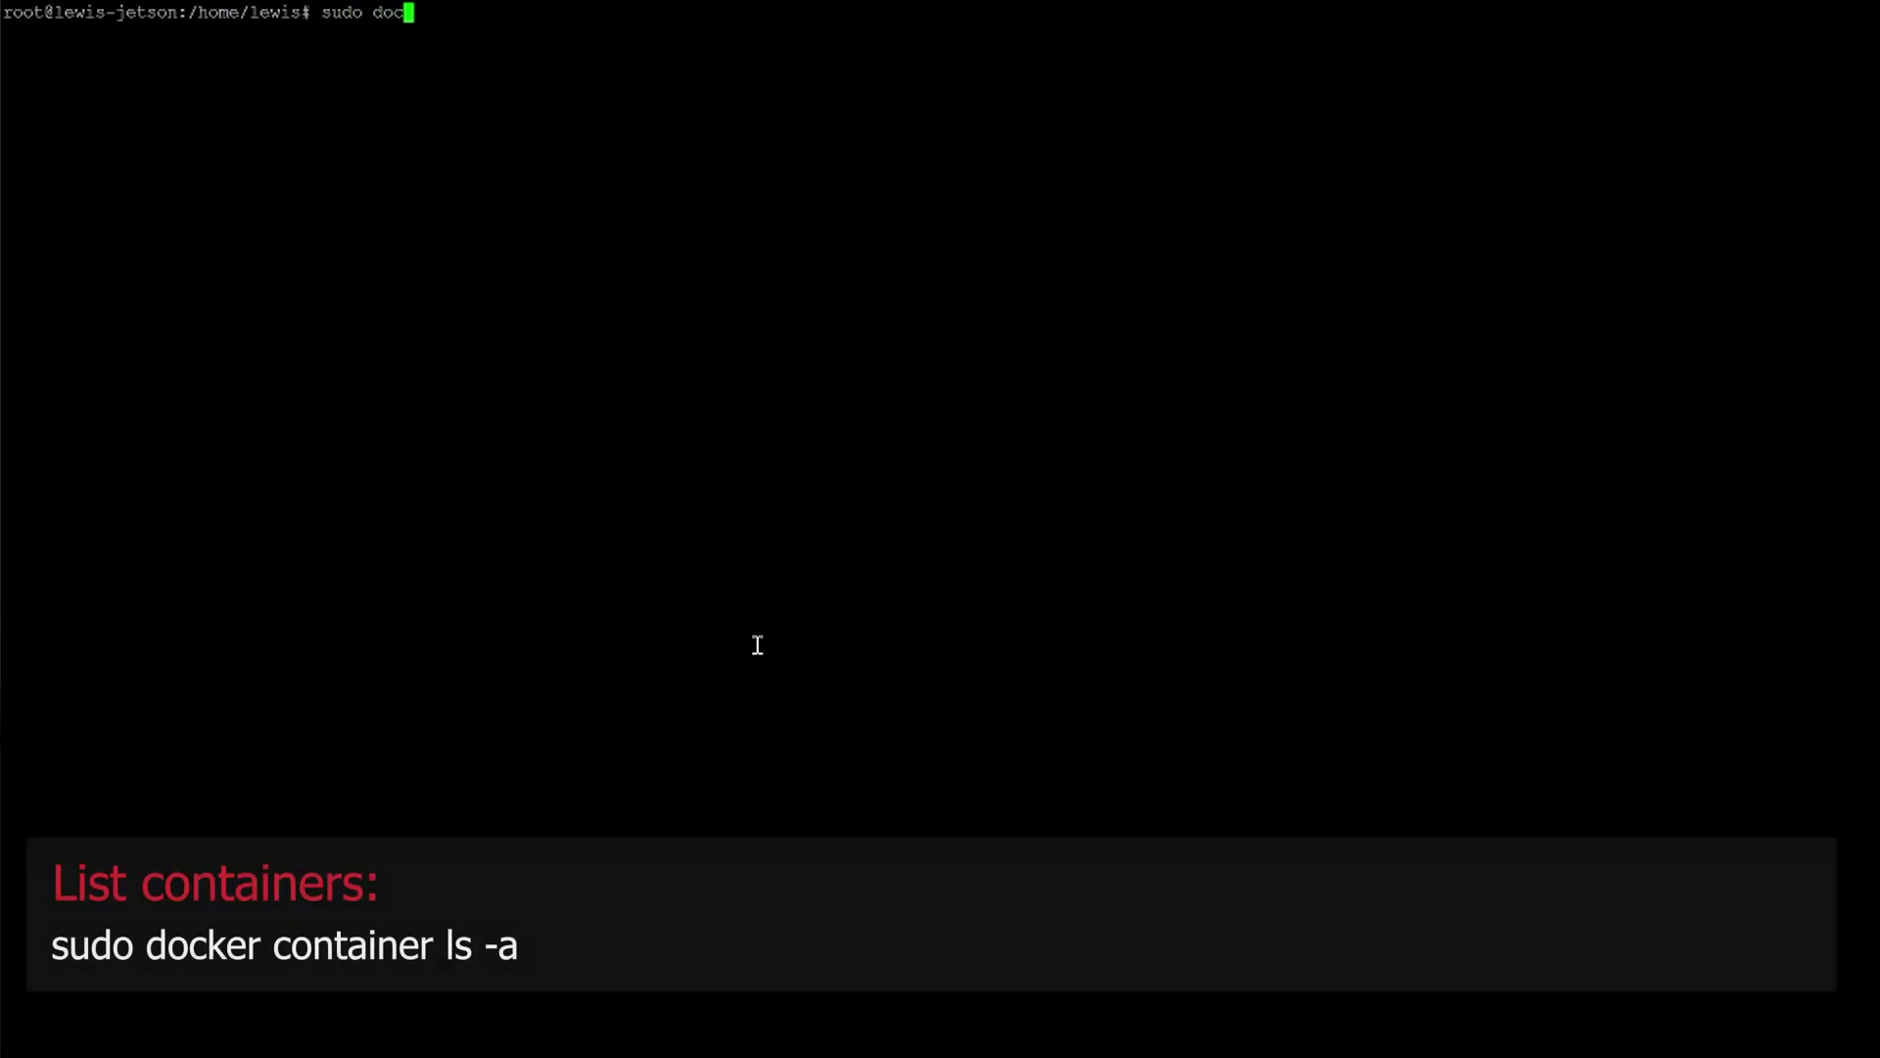
text(ker container ls -a)
key(Return)
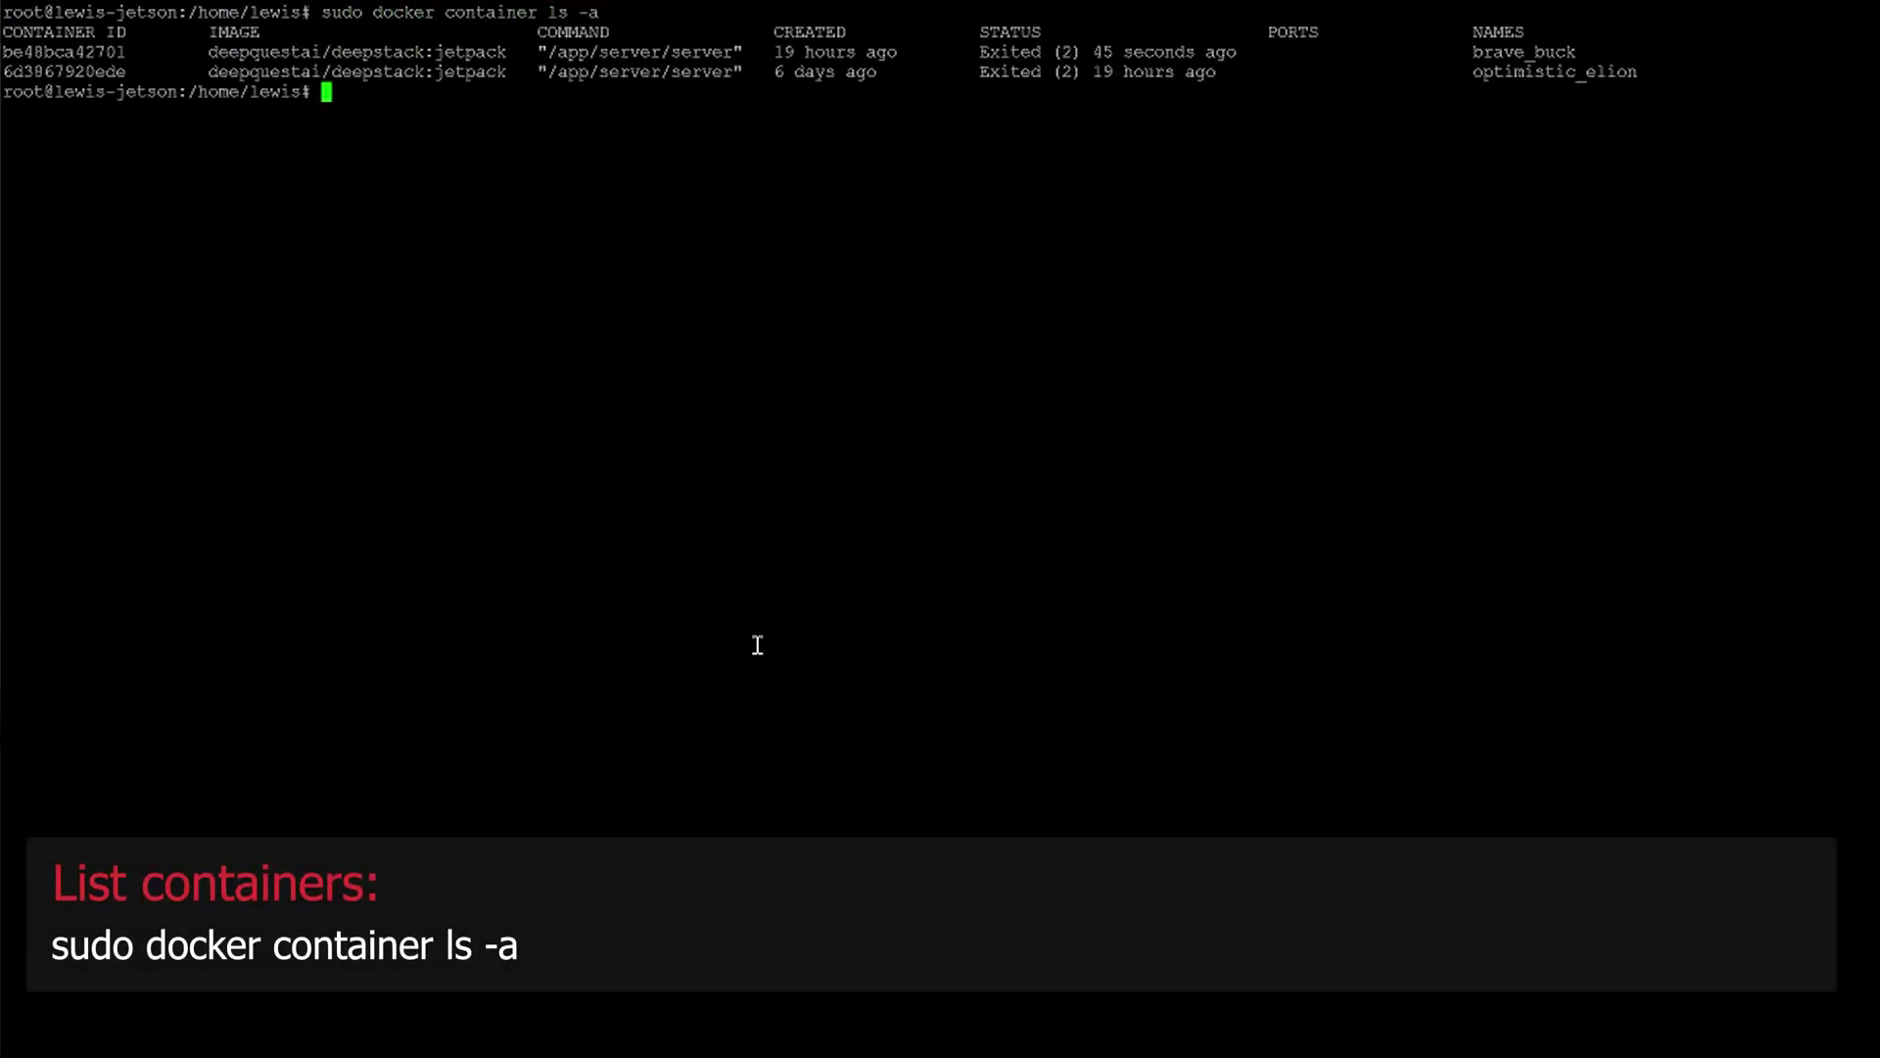
- Copy exited brave_buck's container ID, start it with 'sudo docker start', and type the unless-stopped update command
drag(976, 50, 1226, 49)
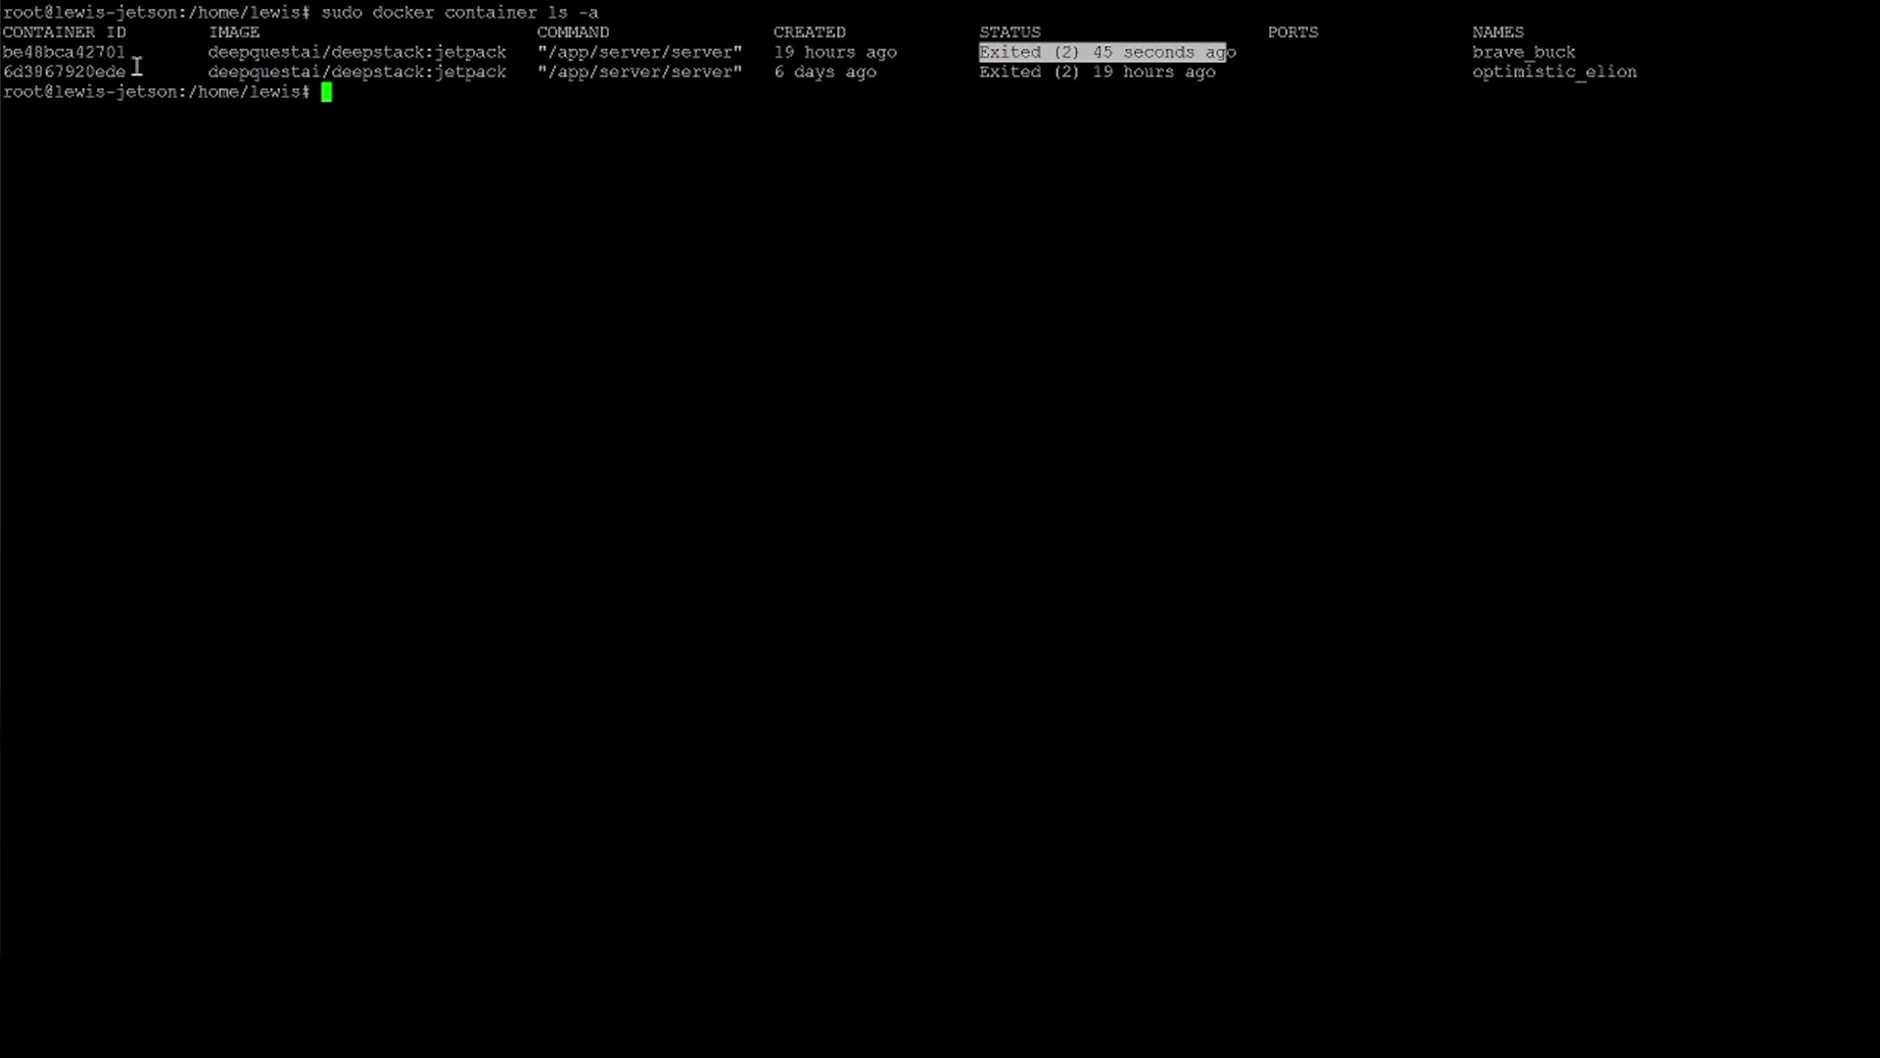
drag(126, 52, 3, 53)
key(ctrl+c)
text(sudos)
key(BackSpace)
key(BackSpace)
text(docker stat)
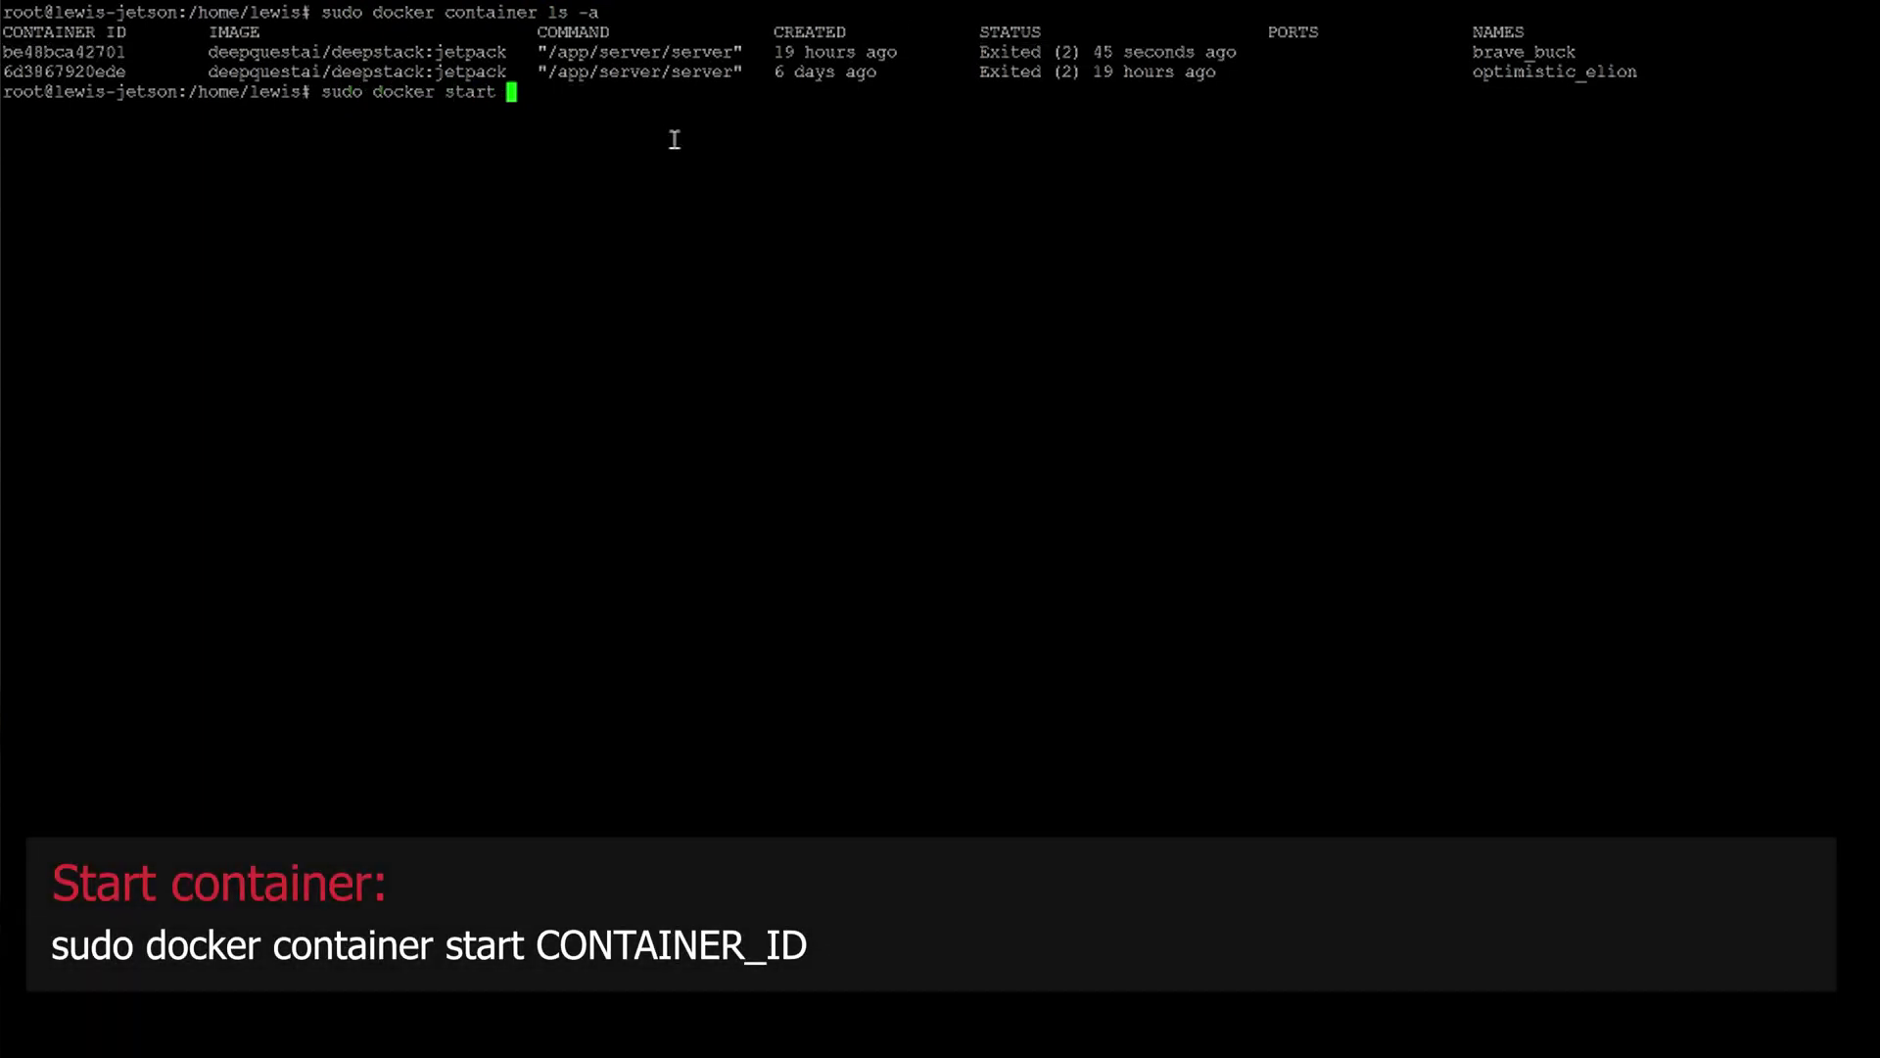
right_click(704, 243)
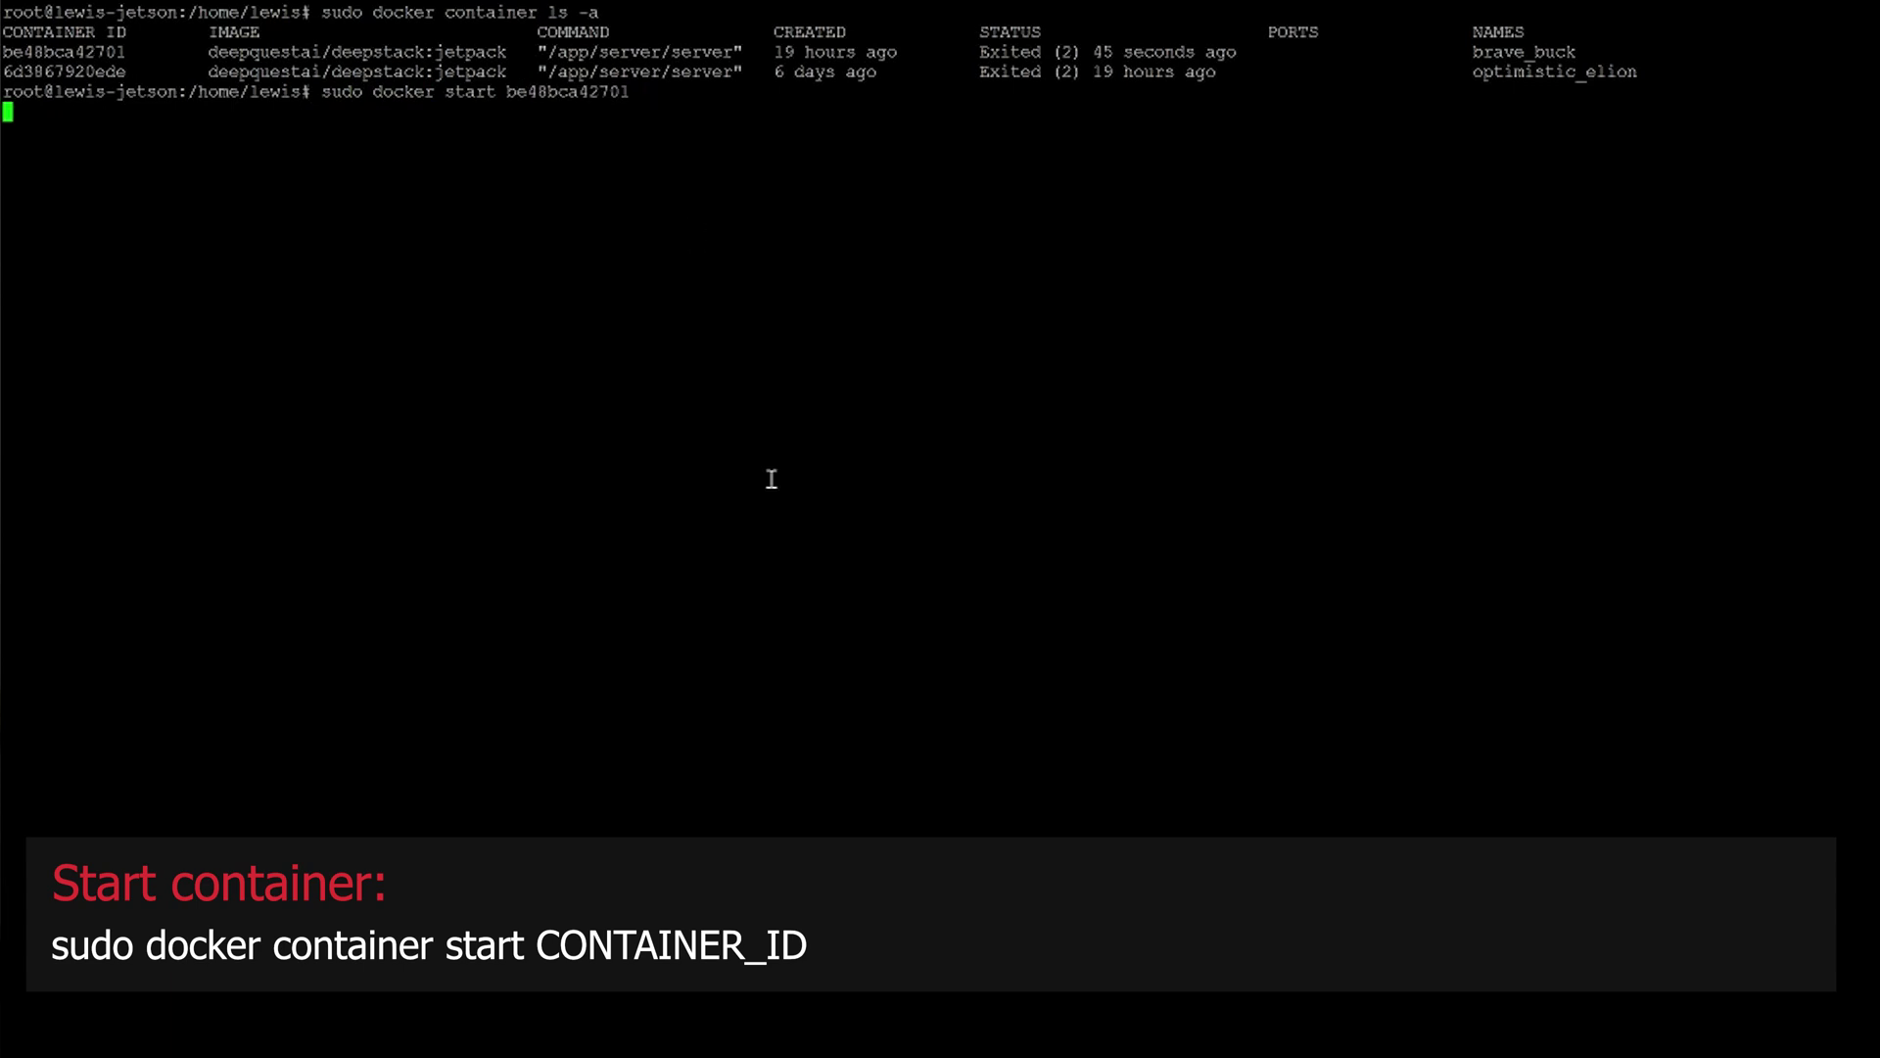
text(sudo d)
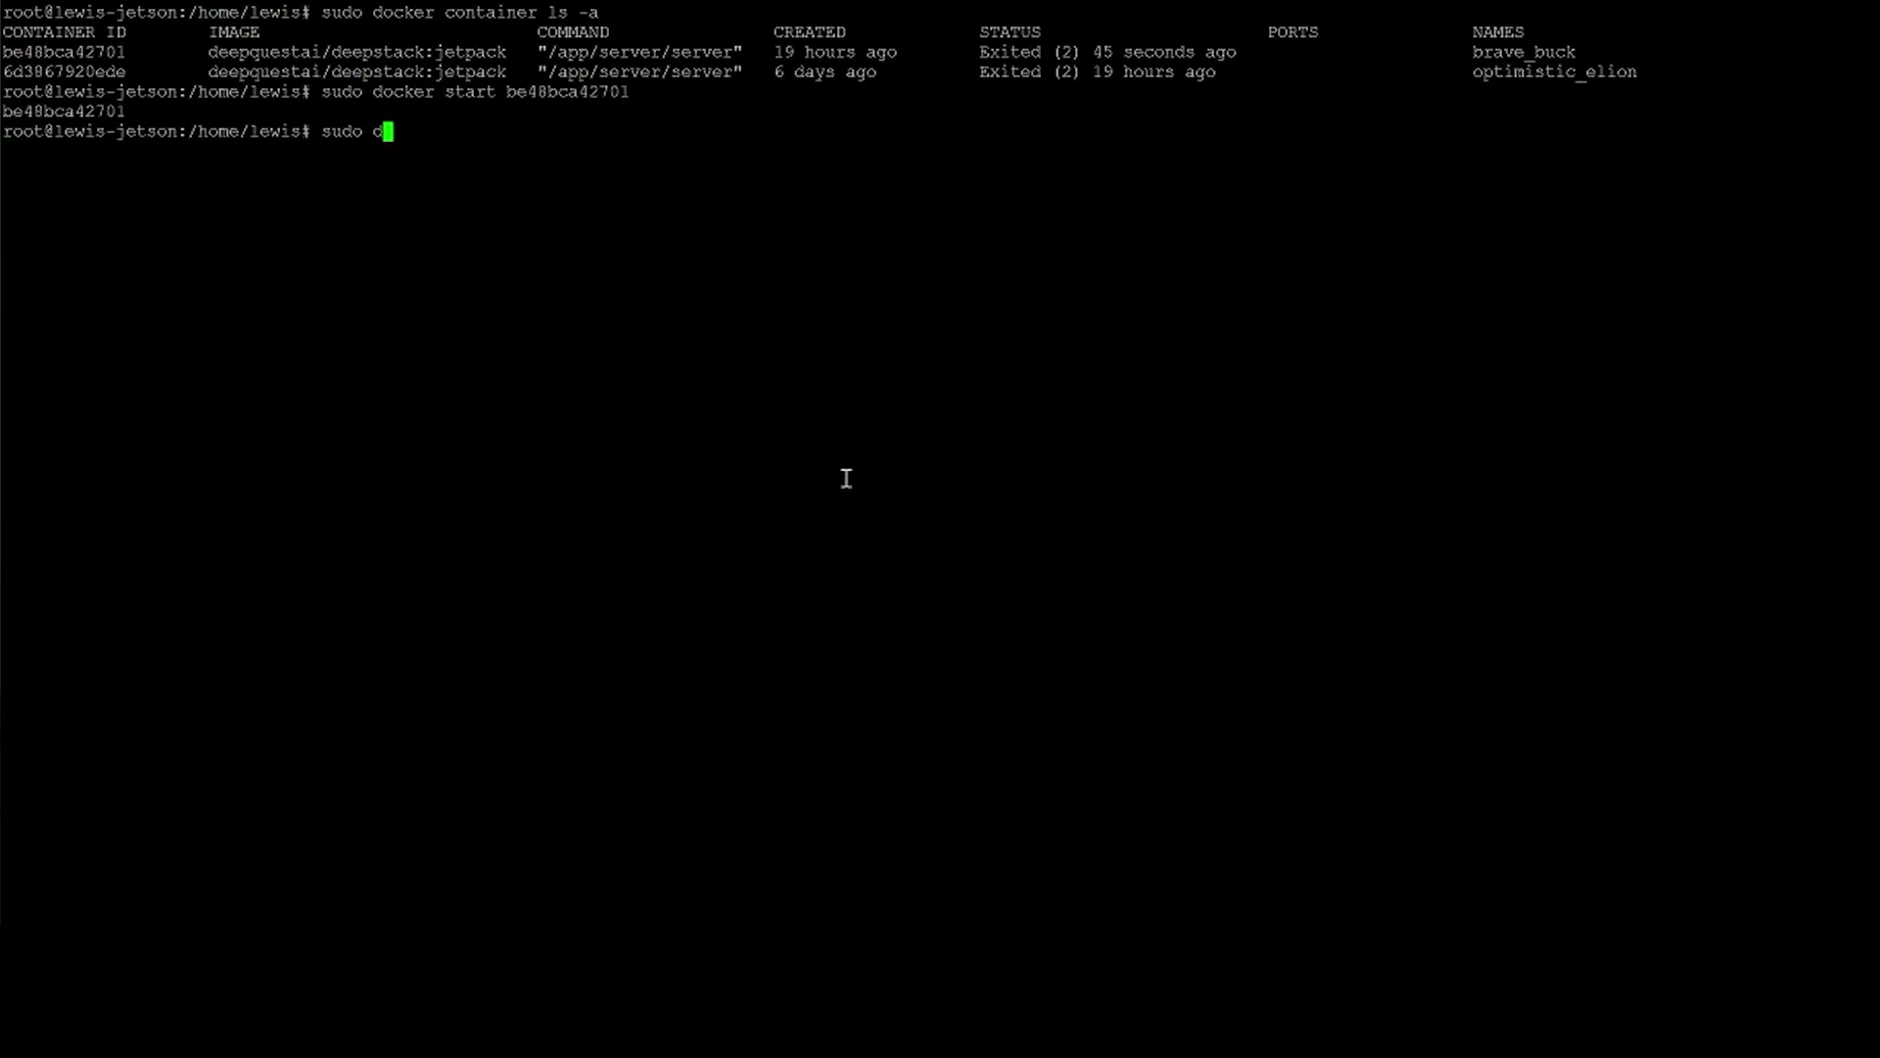
text(ocker update --restart unles)
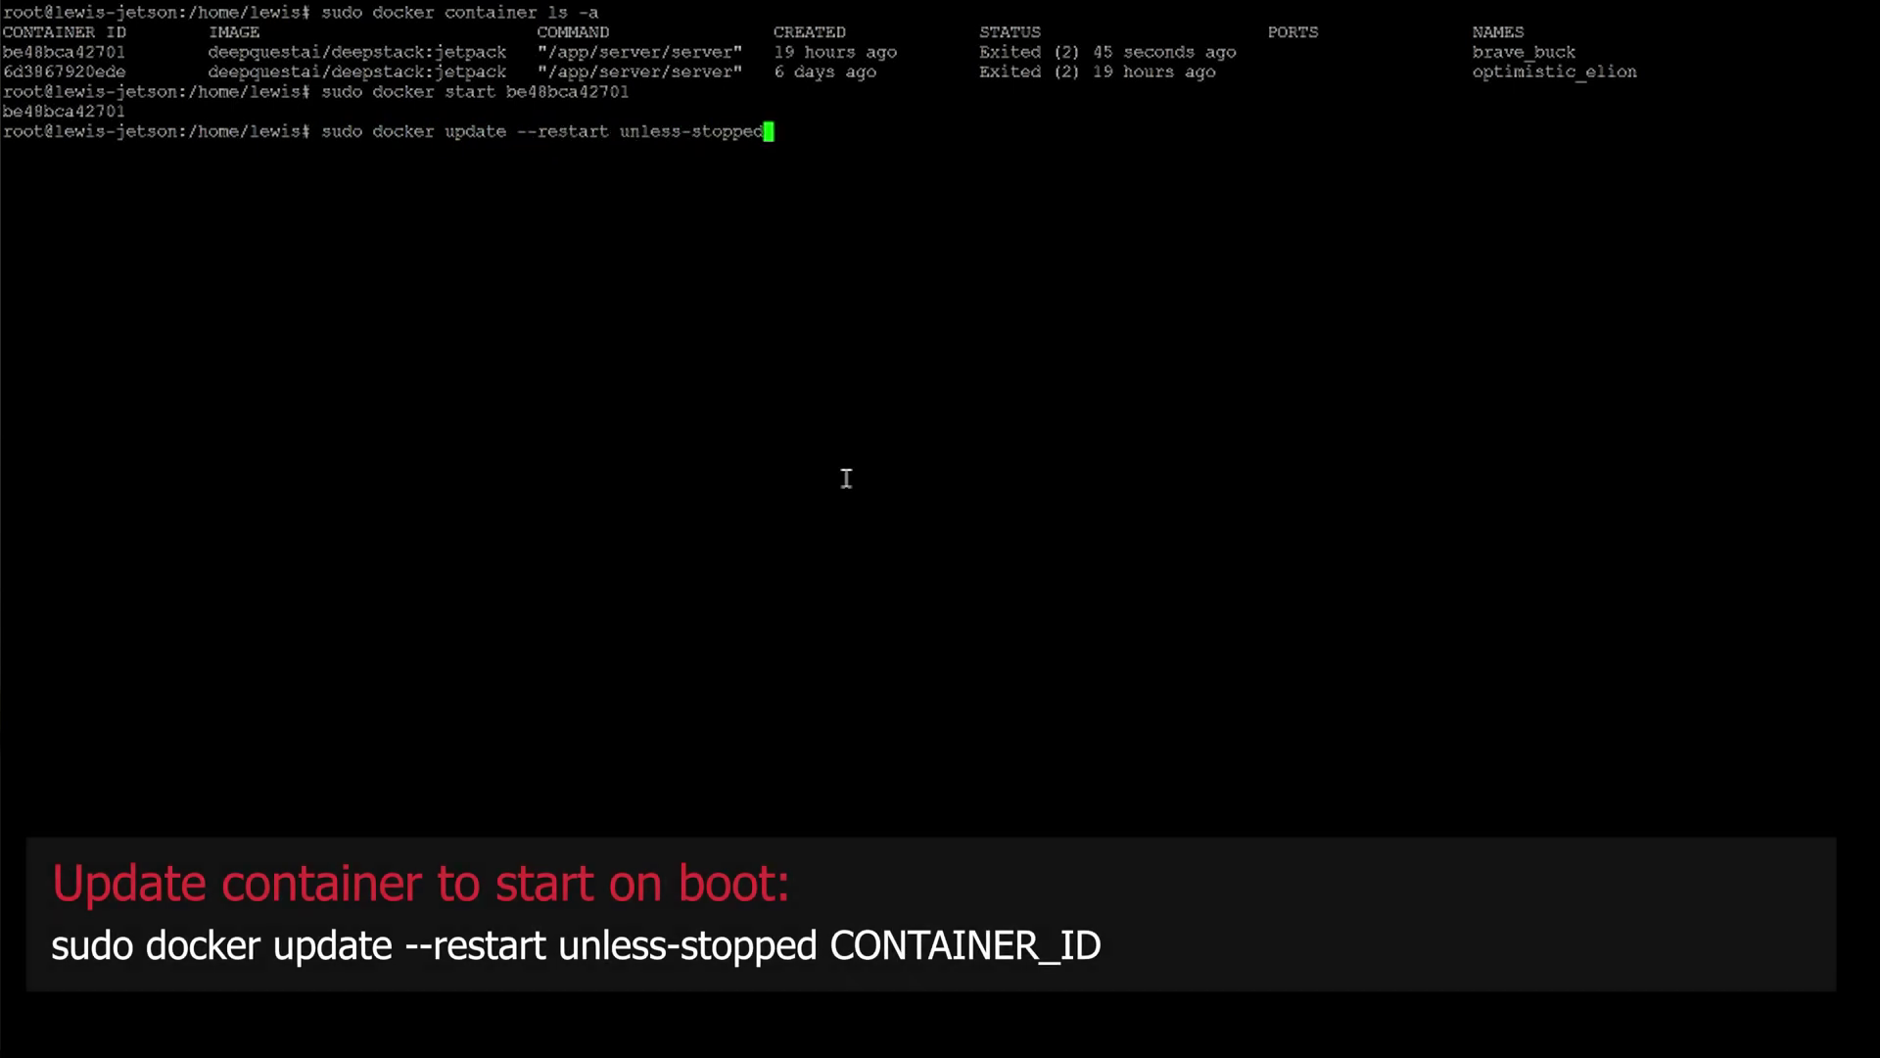
text(s-stopped)
- Set brave_buck to restart unless-stopped and re-list containers to confirm it is running
right_click(868, 250)
key(Return)
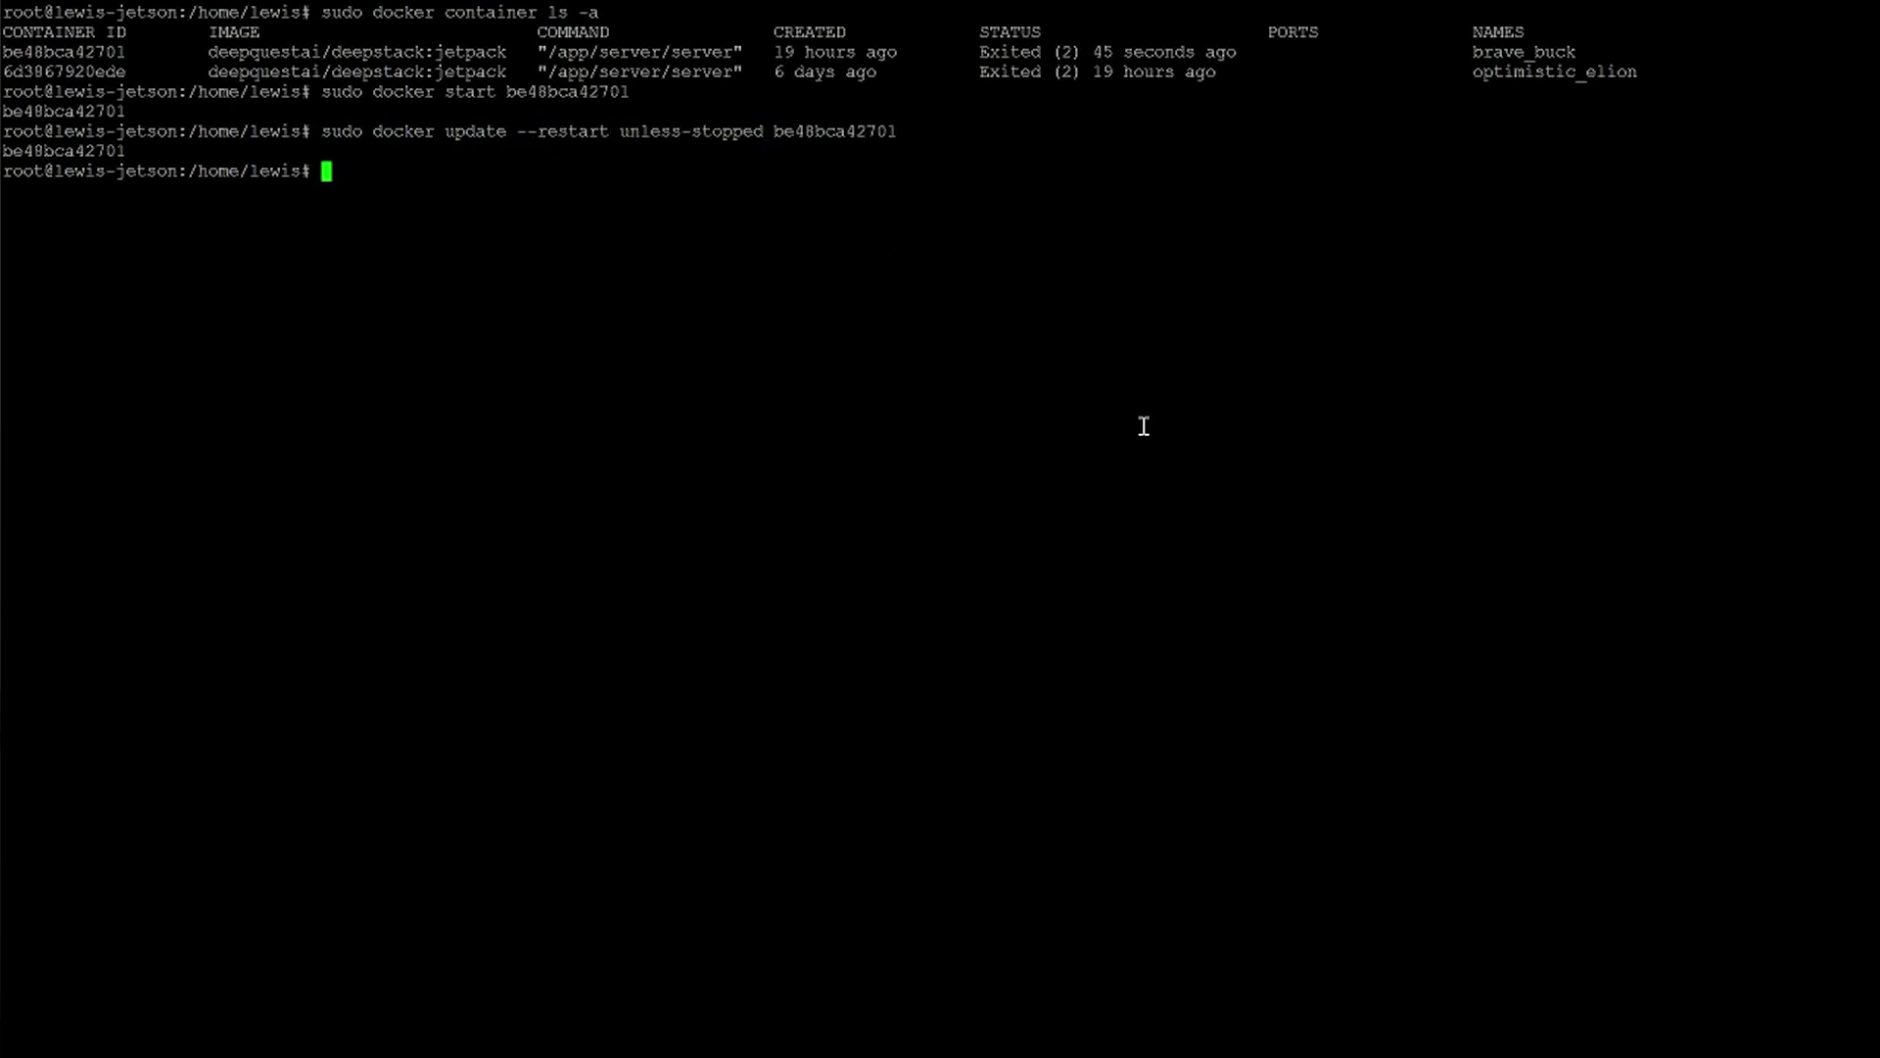
text(docker container ls -a)
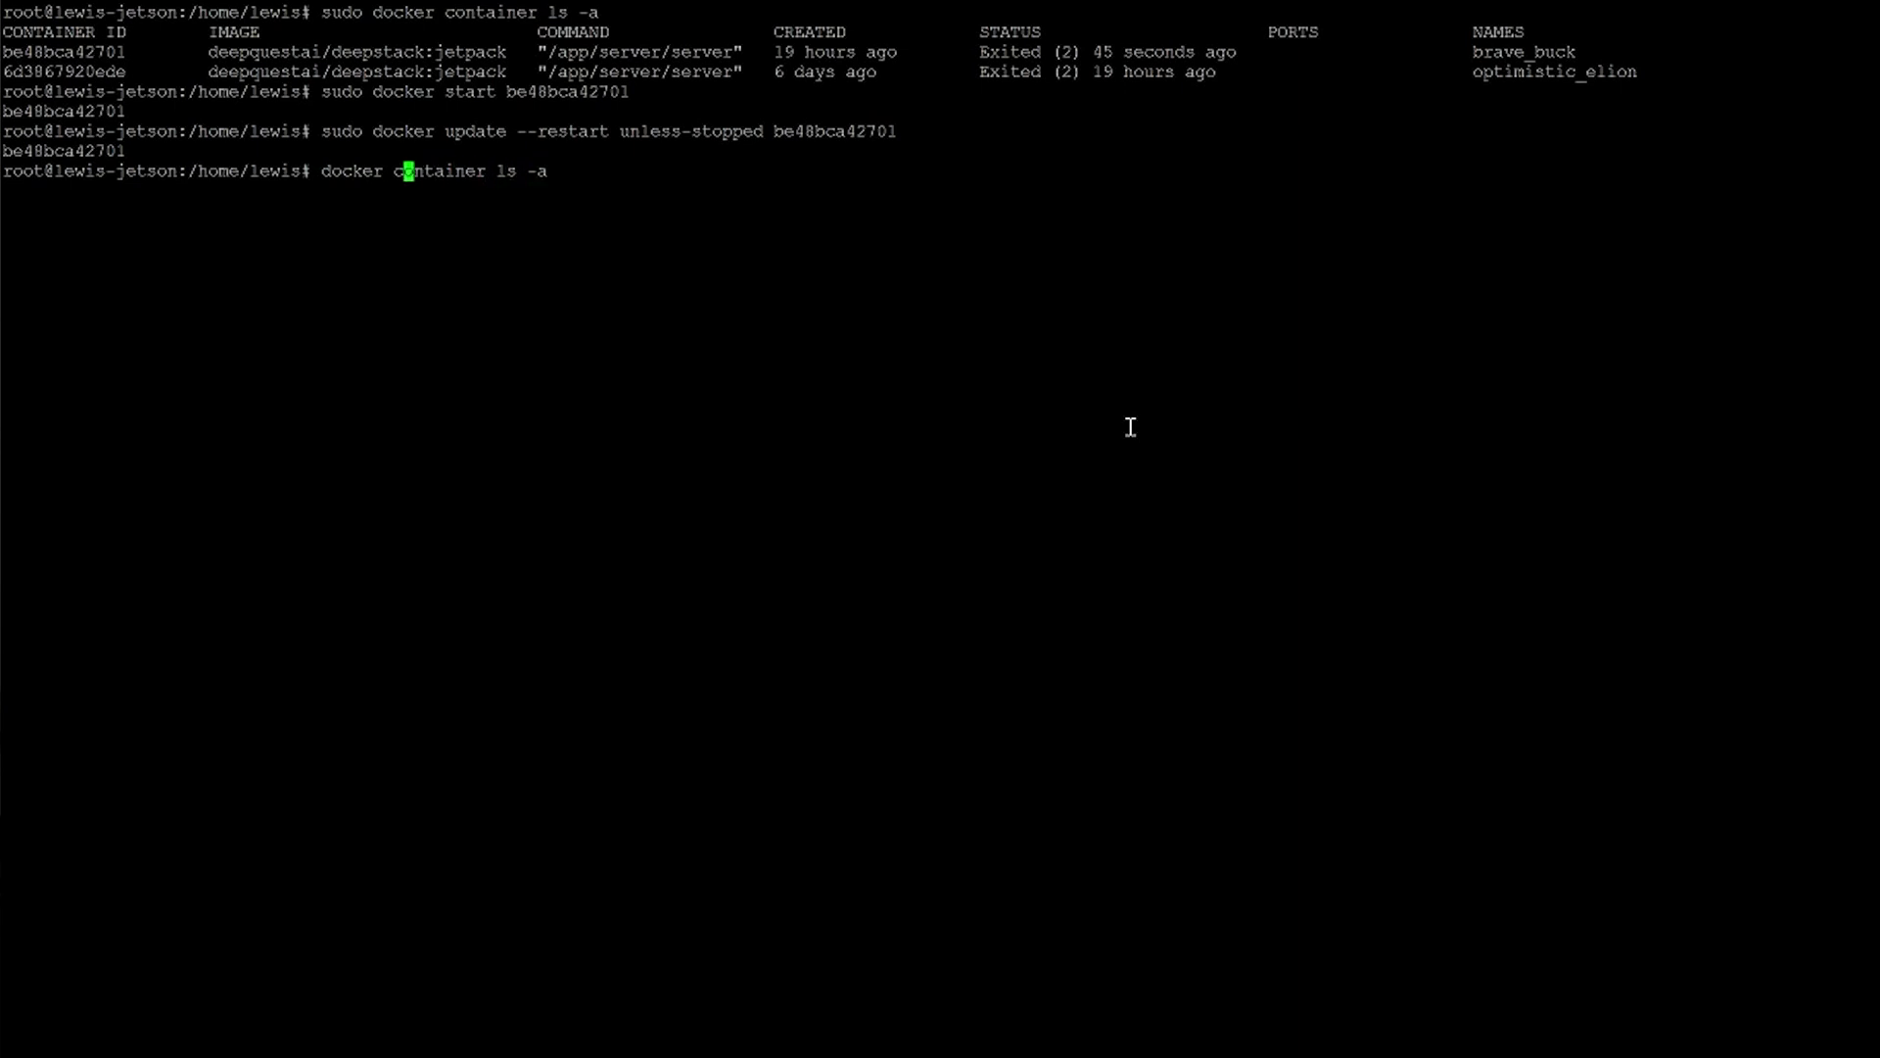
text(sudo)
key(Return)
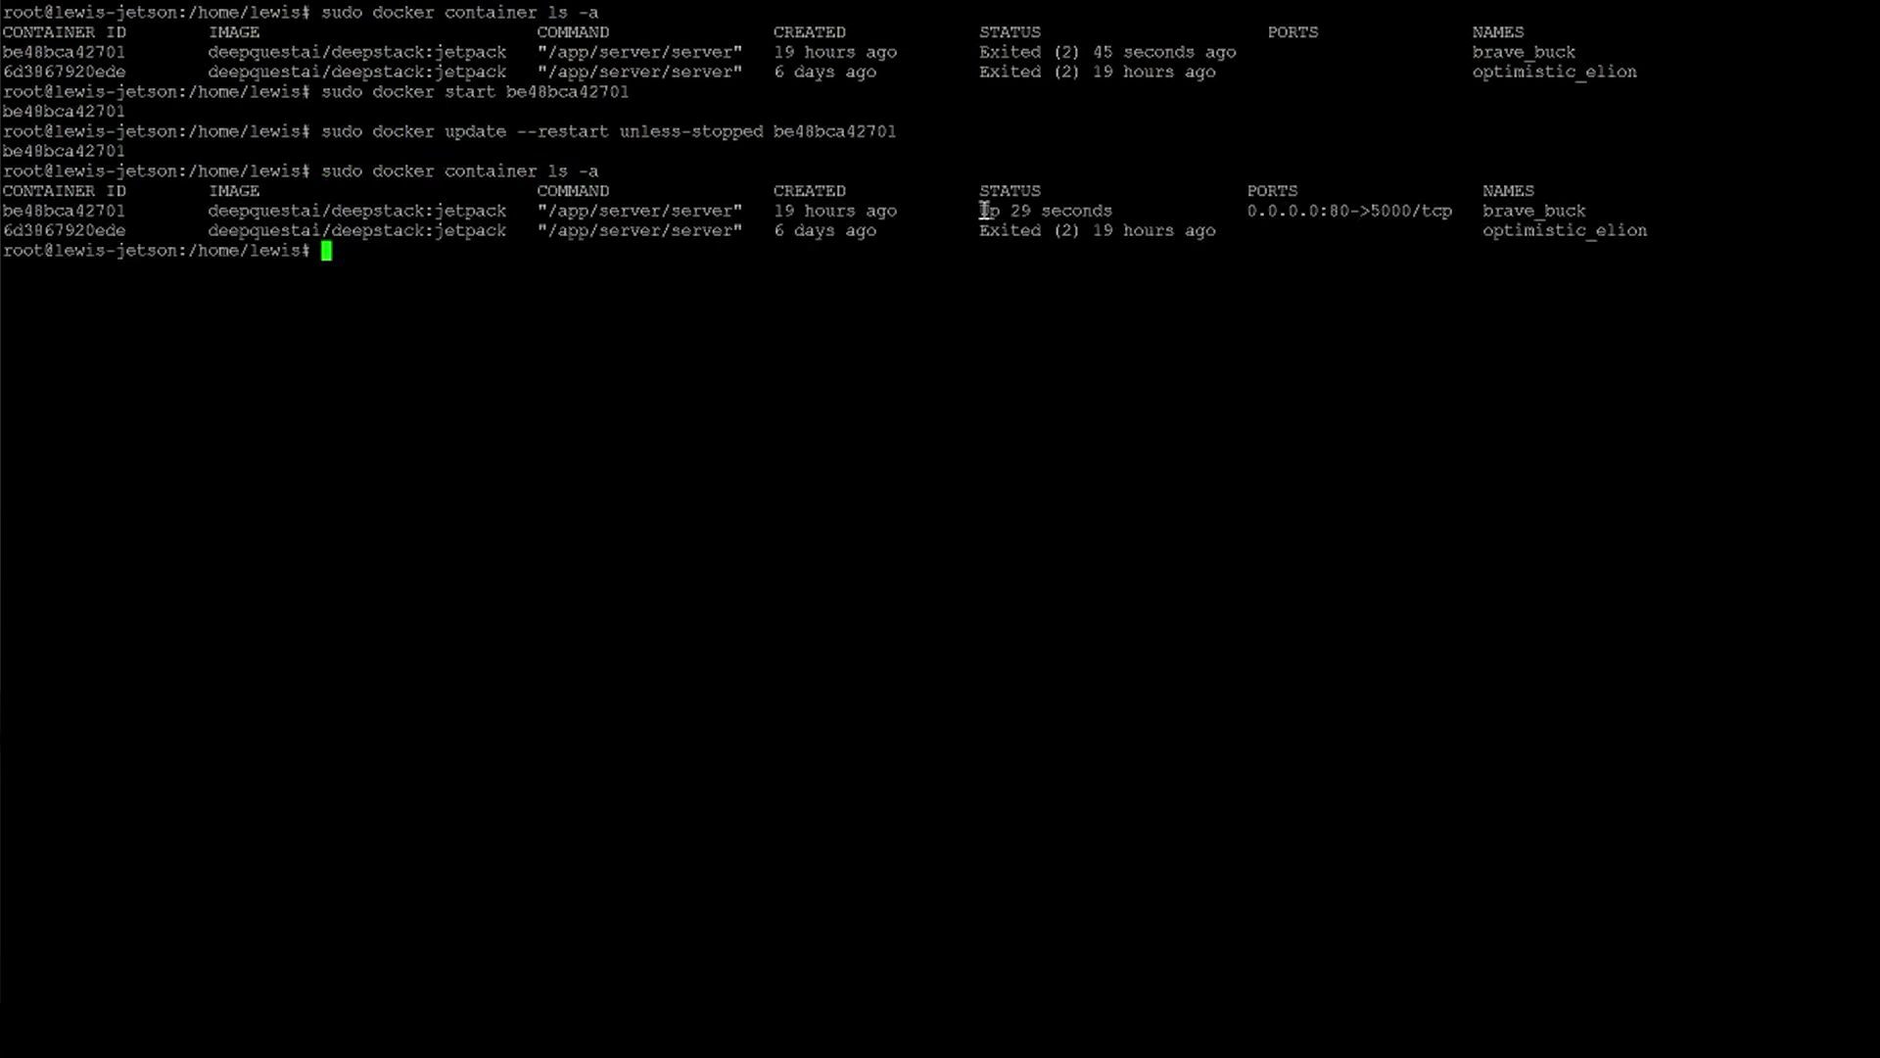
drag(981, 211, 1110, 207)
drag(1217, 232, 997, 242)
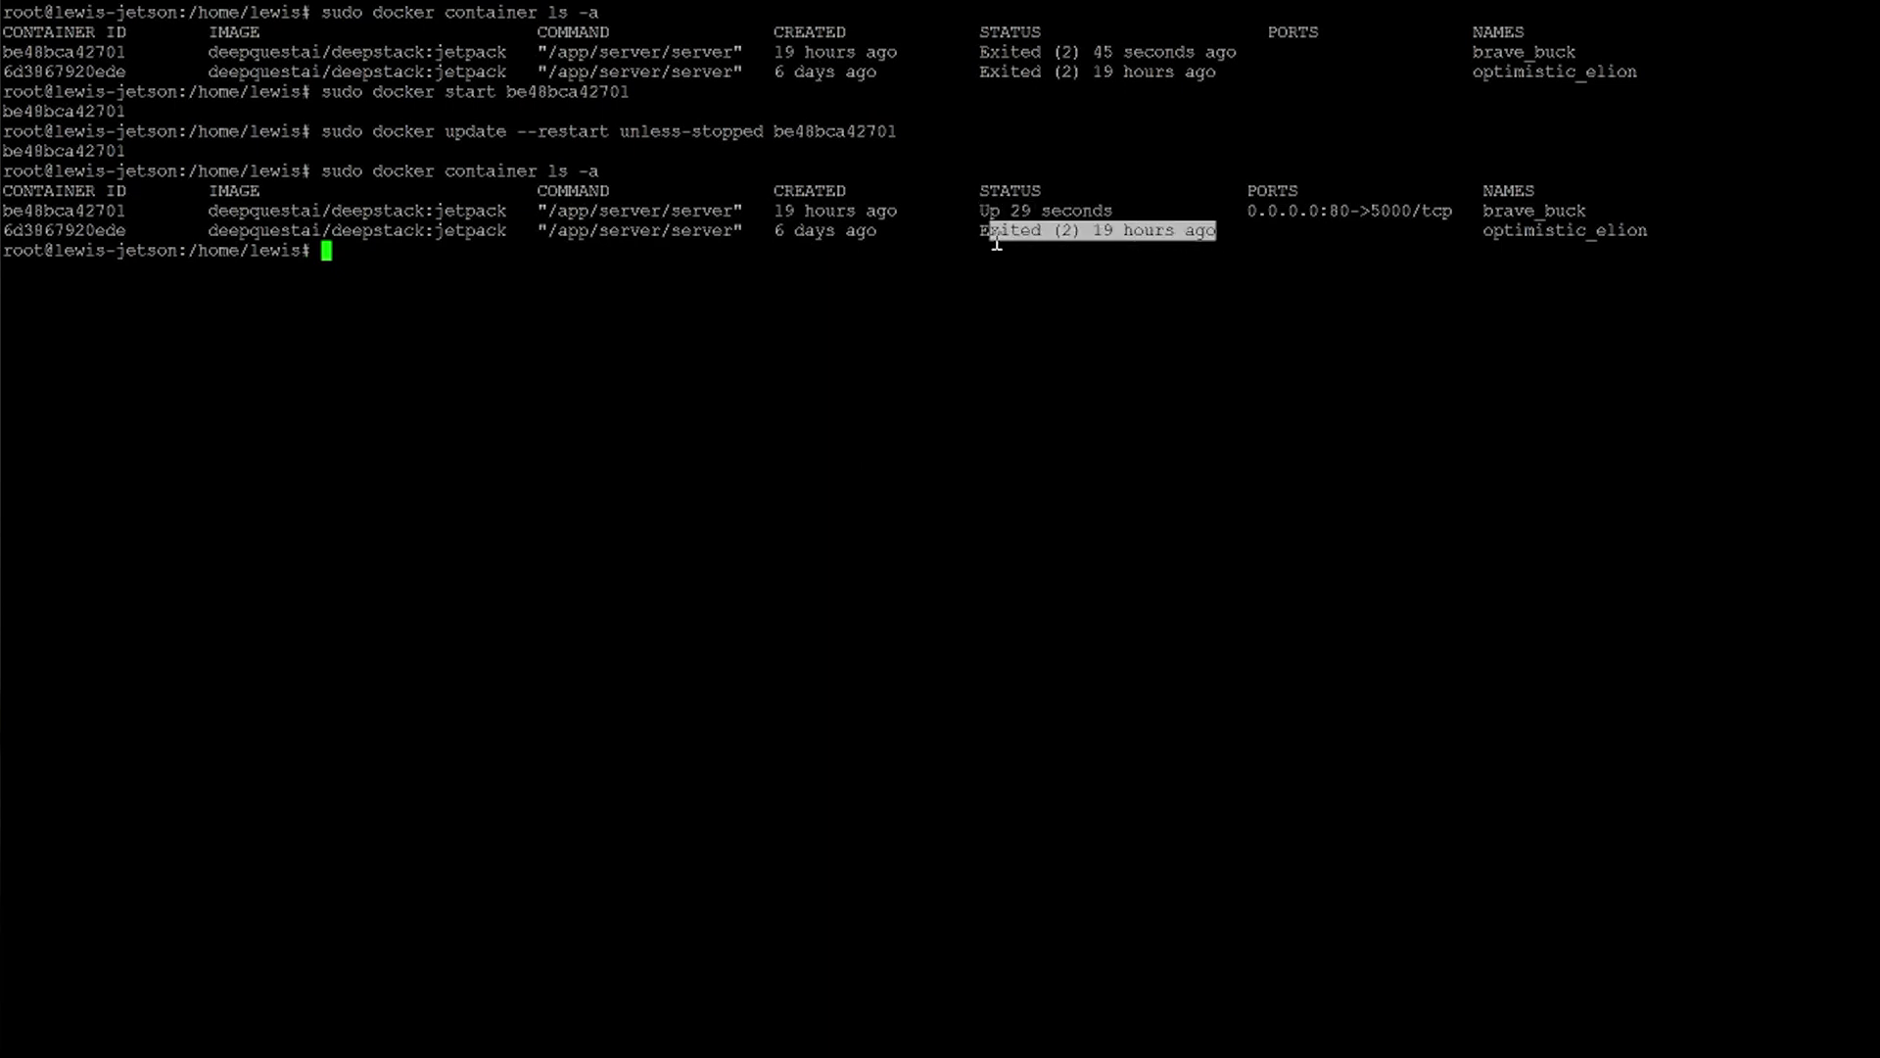
click(1047, 285)
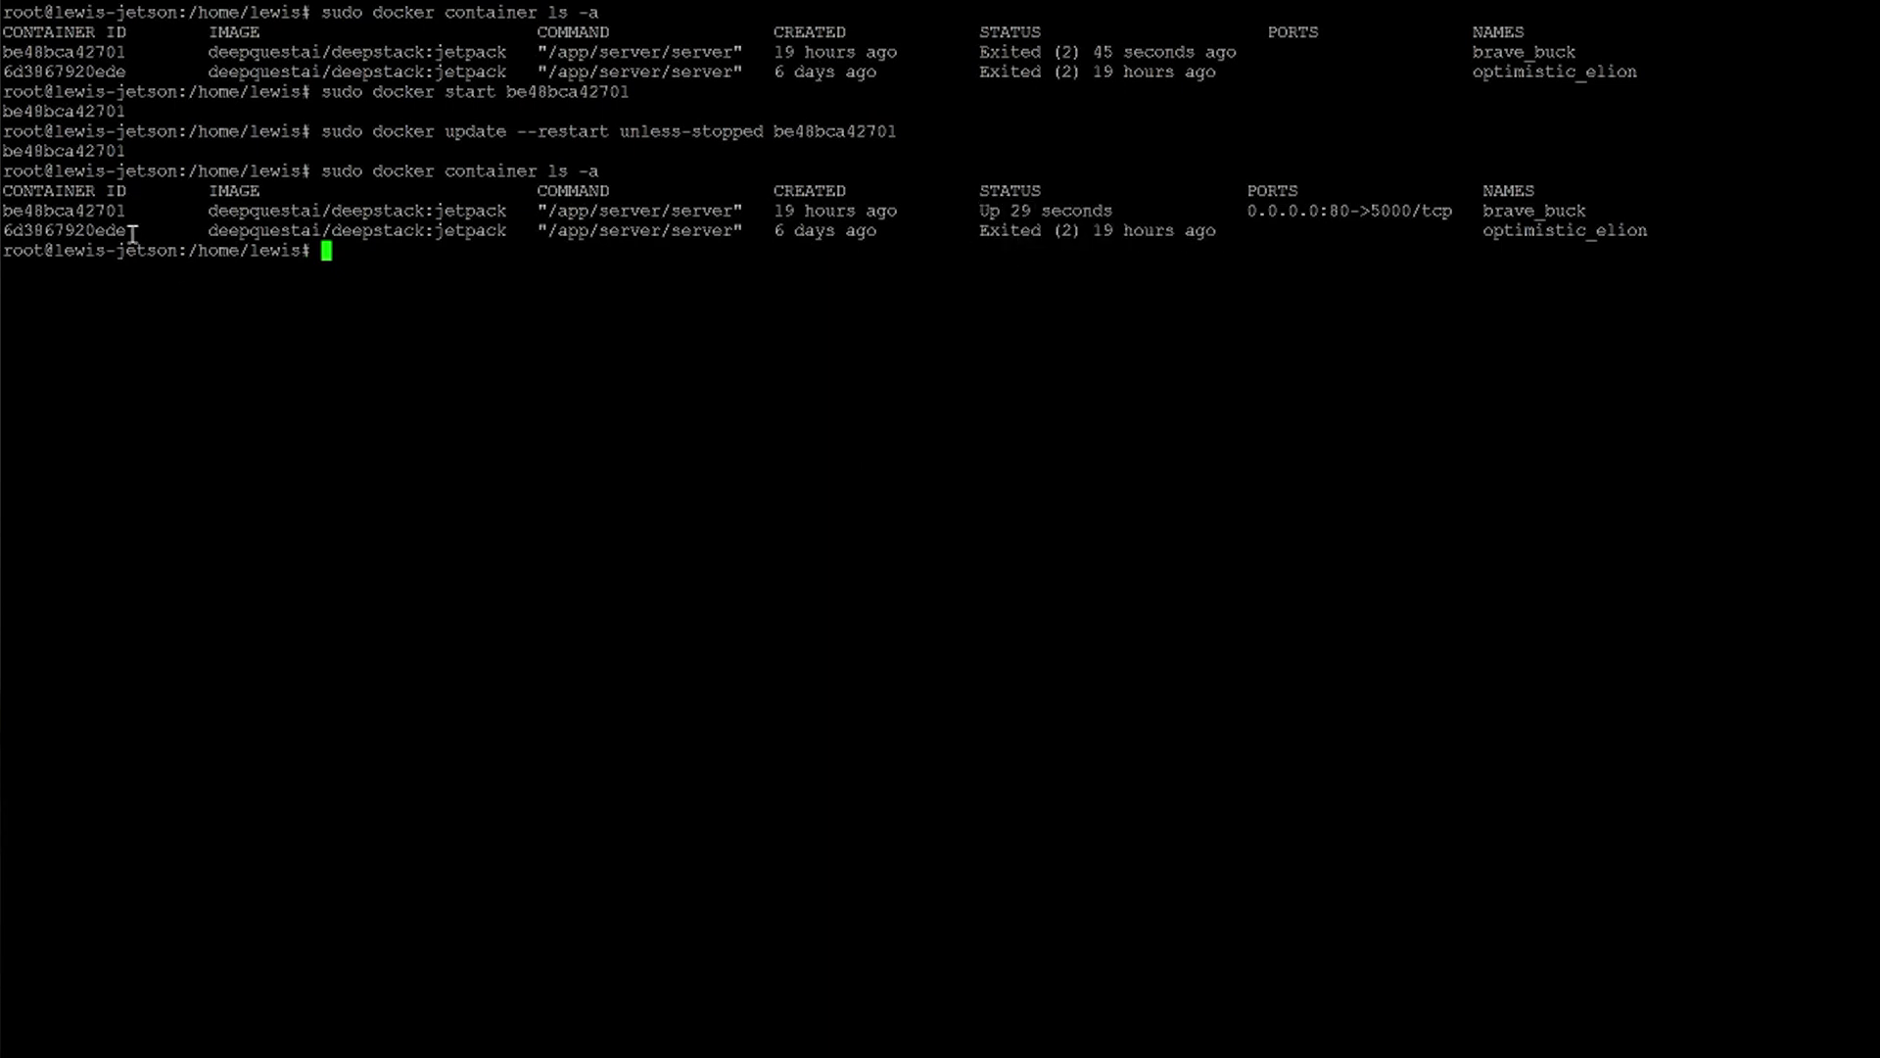
- Remove the stopped optimistic_elion container with 'sudo docker rm' and its copied ID
drag(126, 232, 3, 235)
key(ctrl+c)
click(445, 262)
text(sudo docker rm)
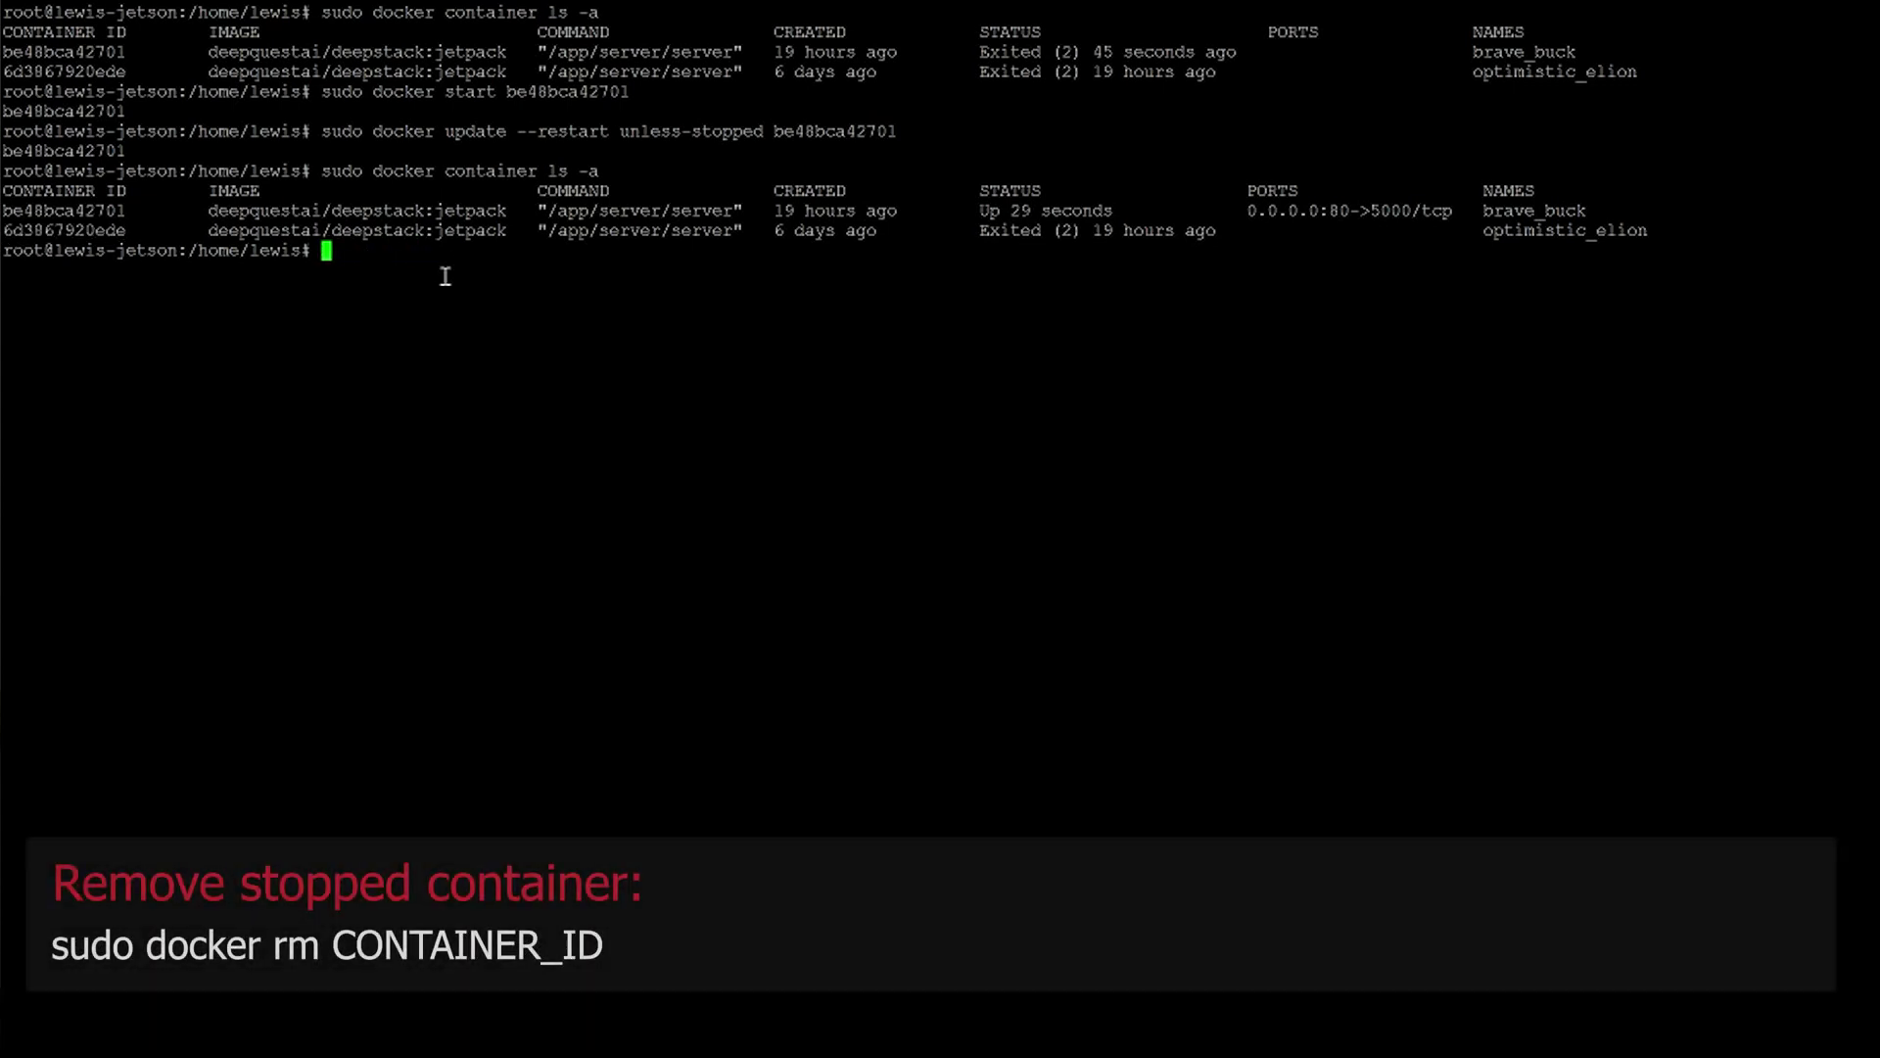
right_click(445, 277)
key(Return)
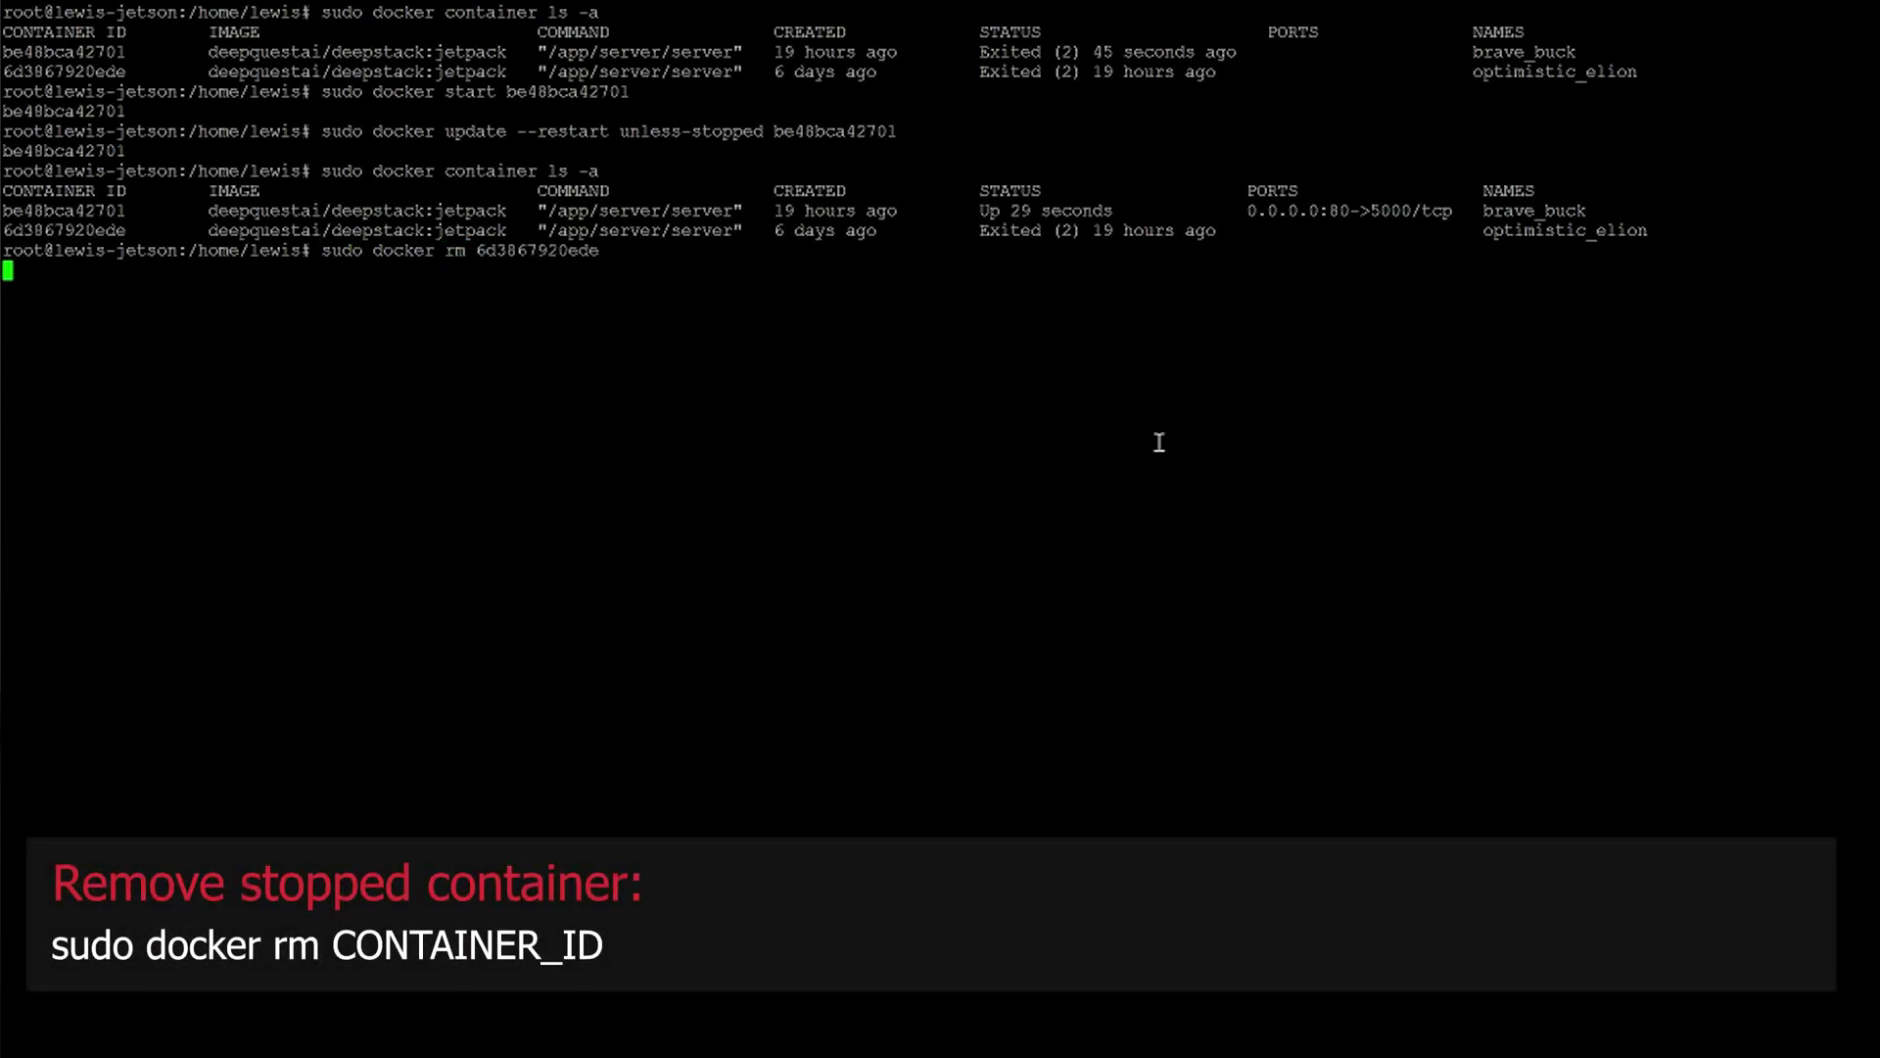